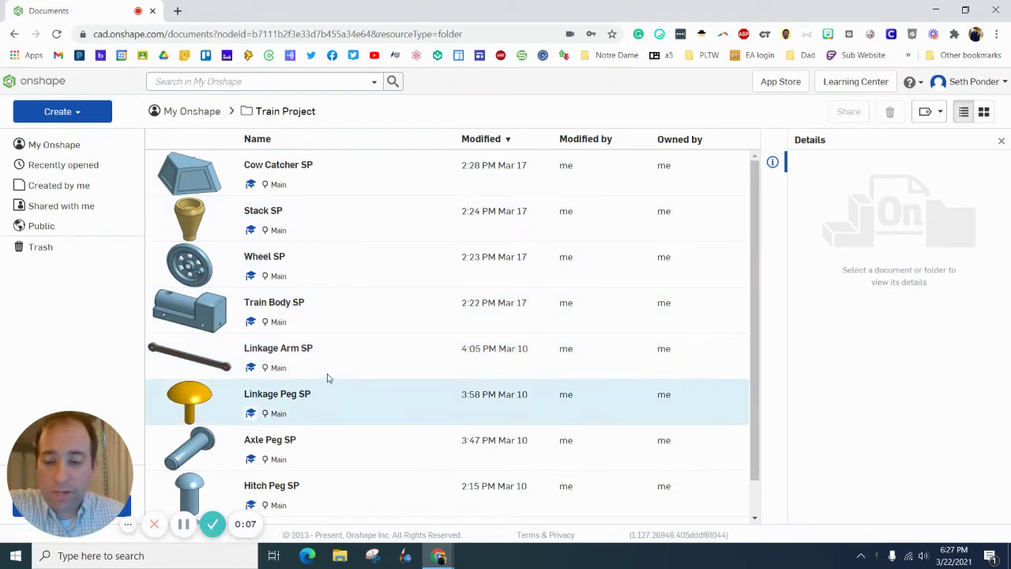
# Create a blank Onshape document named 'Train Assembly SP TT'.
pyautogui.scroll(-1, 329, 374)
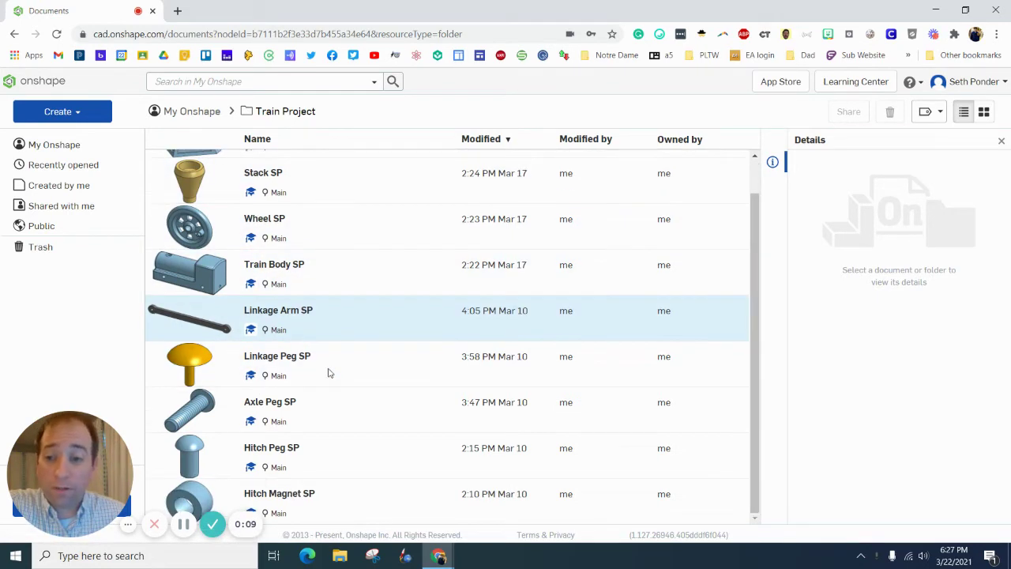
pyautogui.scroll(1, 233, 273)
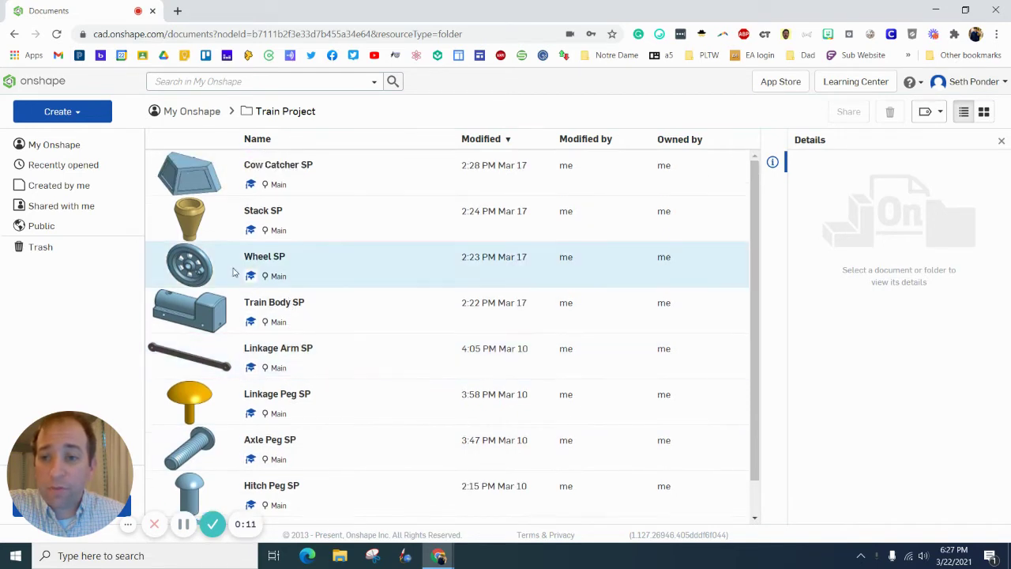
pyautogui.click(68, 113)
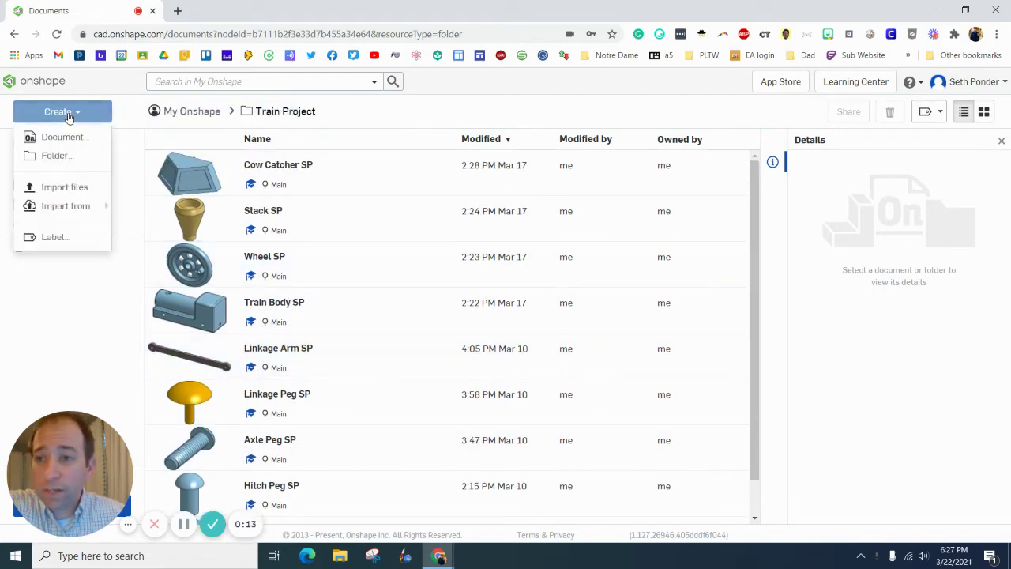
pyautogui.click(68, 139)
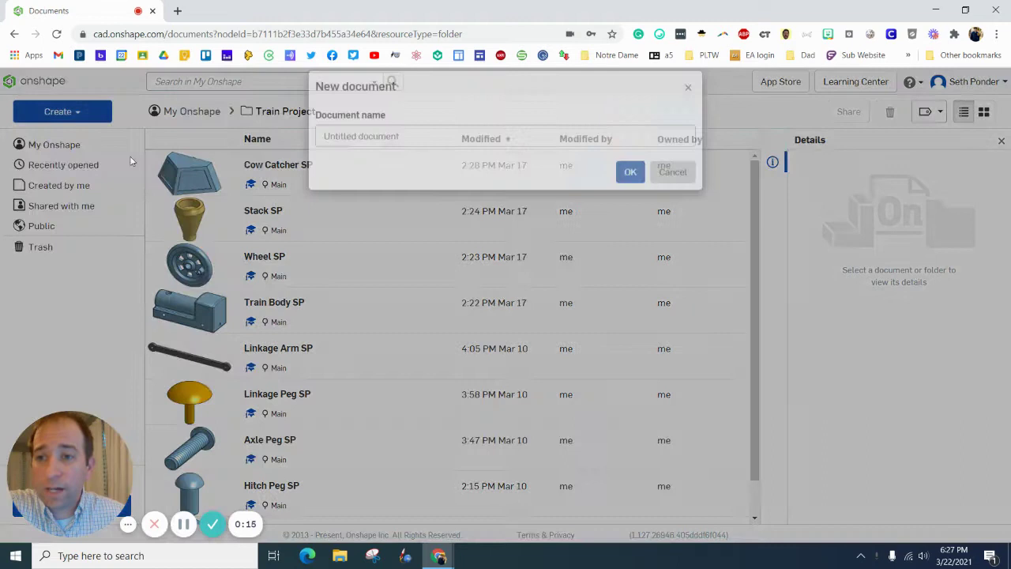
pyautogui.write('Train Assembly SP TT')
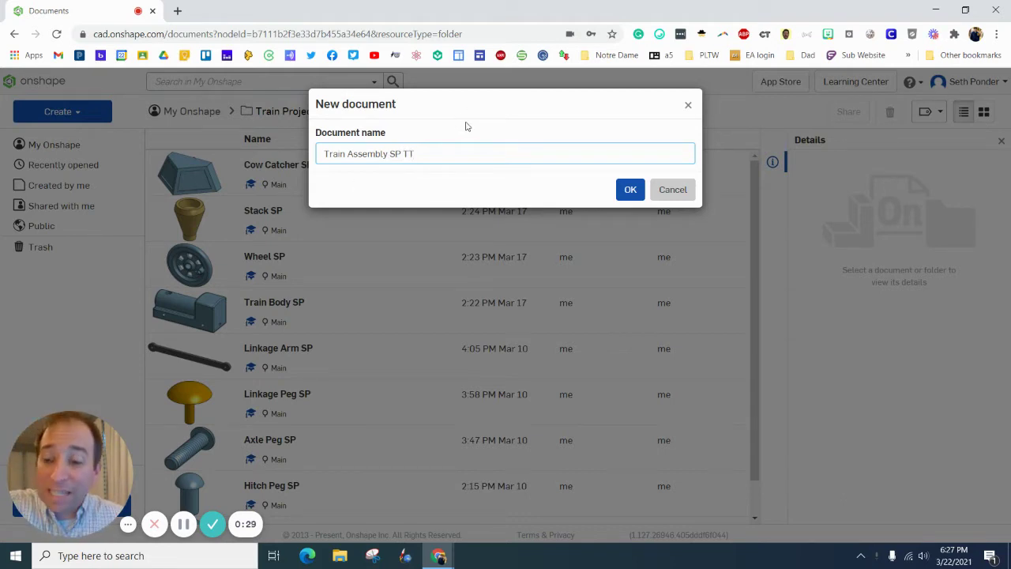
pyautogui.click(622, 193)
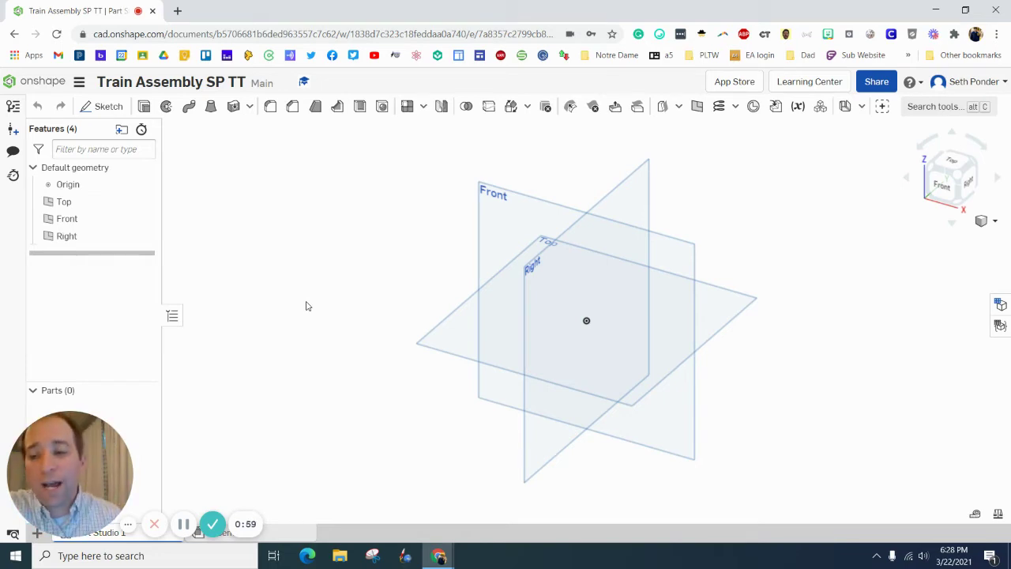
# Switch to the new document's empty Assembly 1 tab.
pyautogui.moveTo(87, 449); pyautogui.dragTo(90, 425)
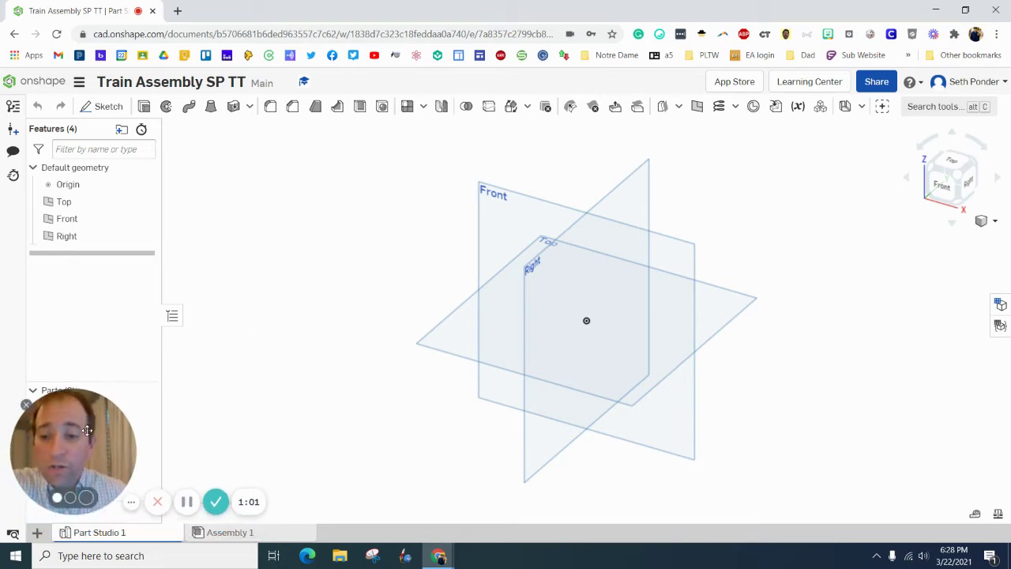
pyautogui.click(236, 535)
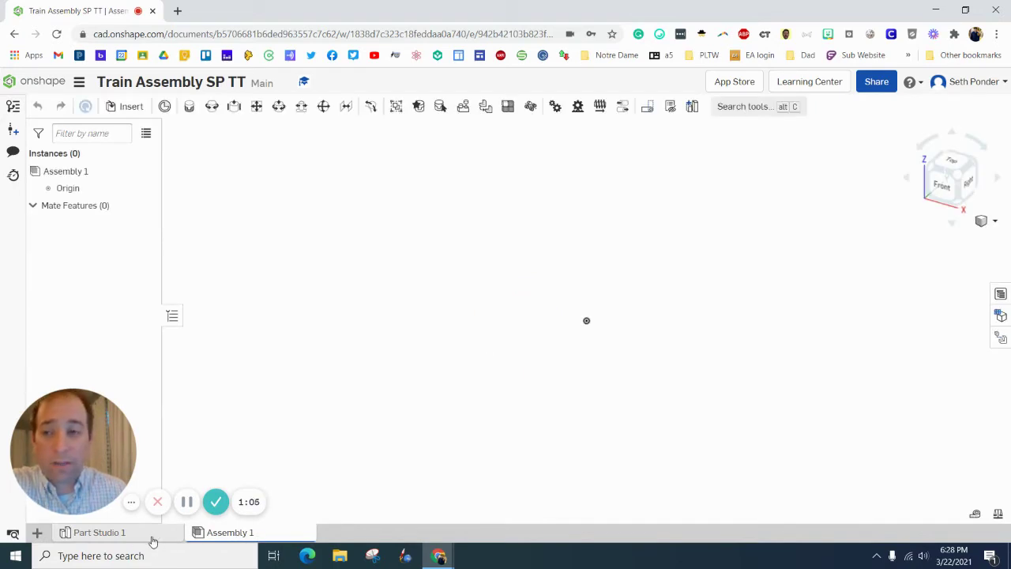
# Insert Part 1 from Train Project > Train Body SP into Assembly 1.
pyautogui.click(131, 106)
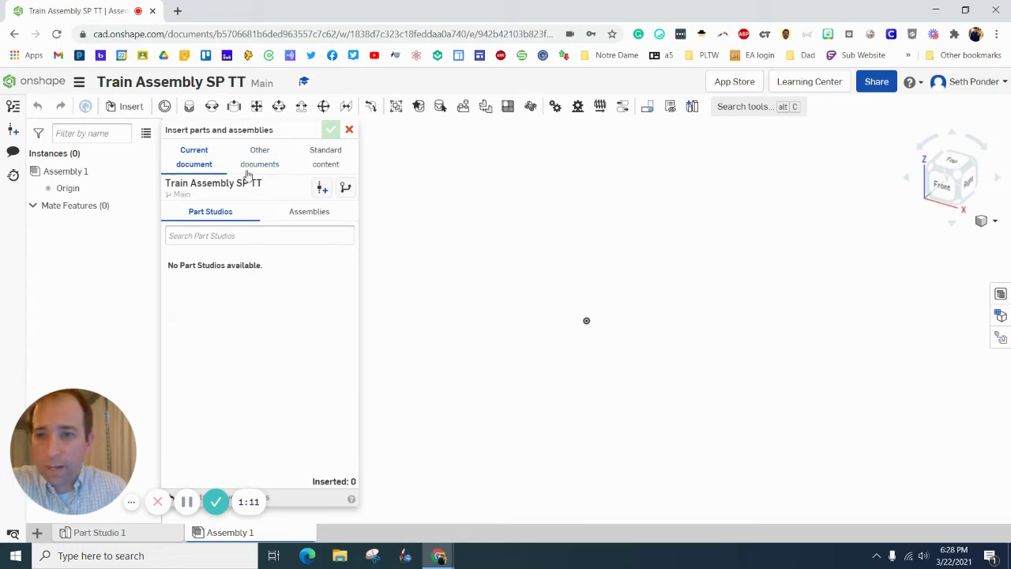
pyautogui.click(268, 170)
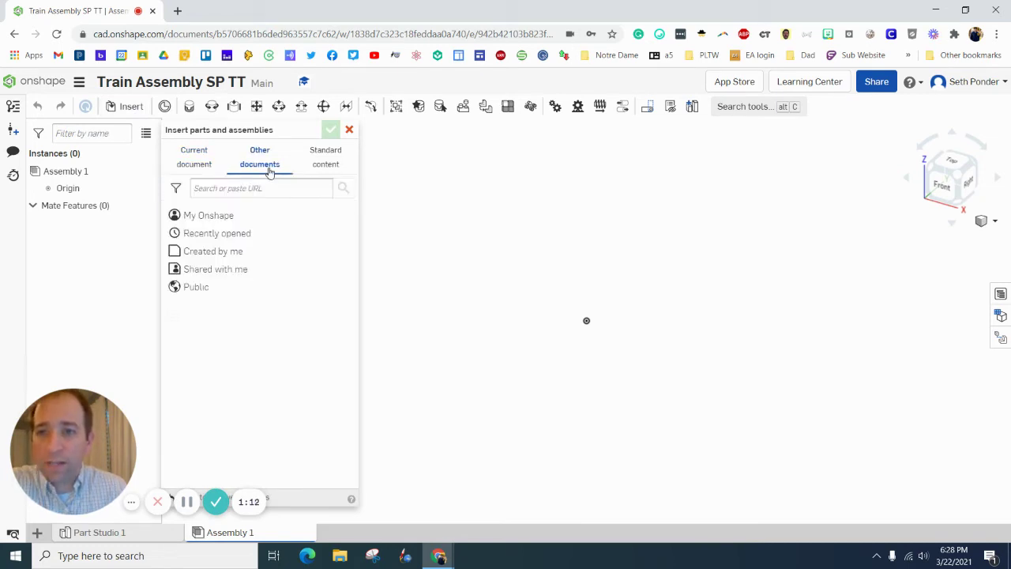
pyautogui.click(229, 215)
pyautogui.click(247, 247)
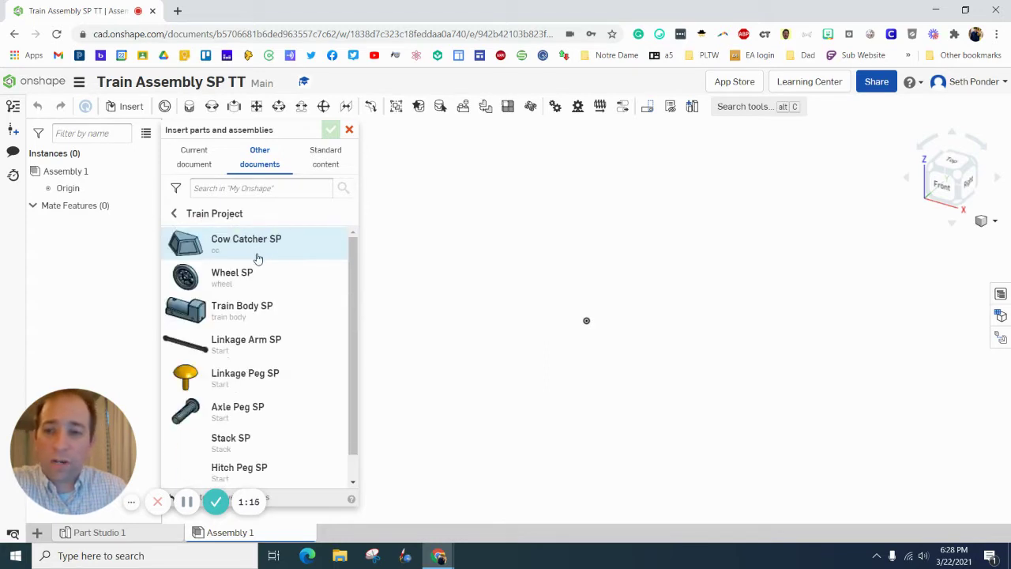
pyautogui.click(231, 310)
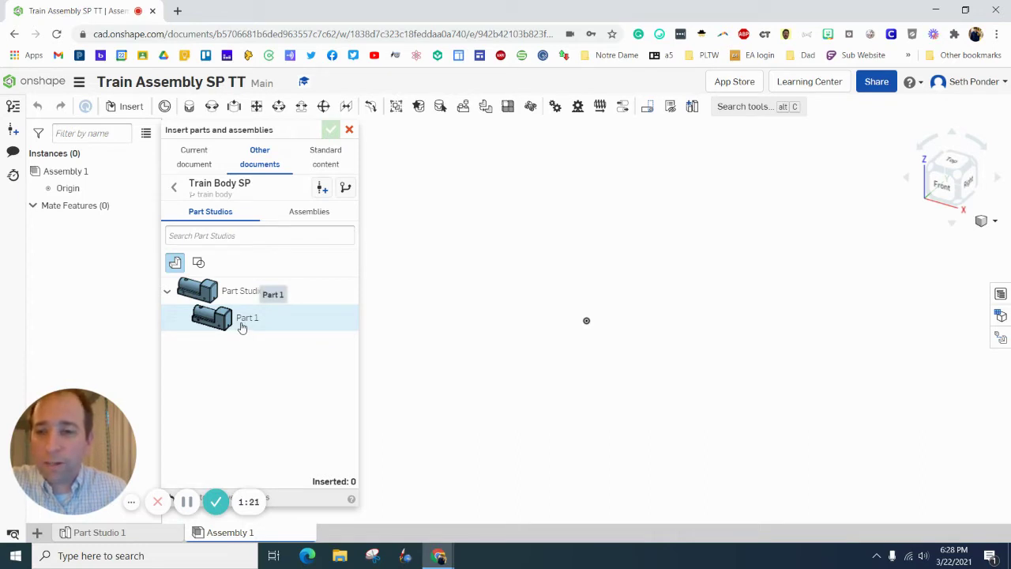
pyautogui.click(242, 325)
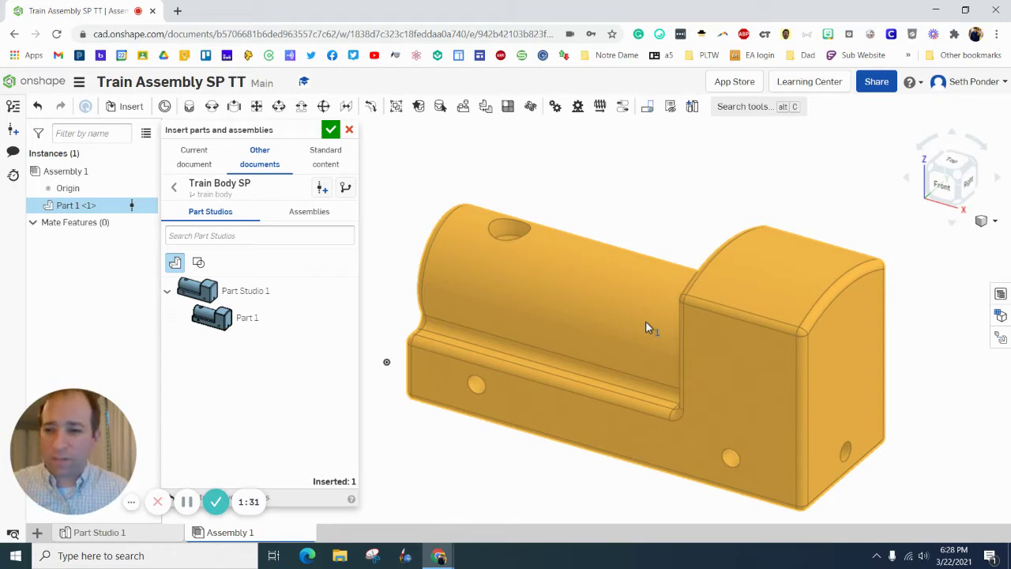
pyautogui.click(611, 308)
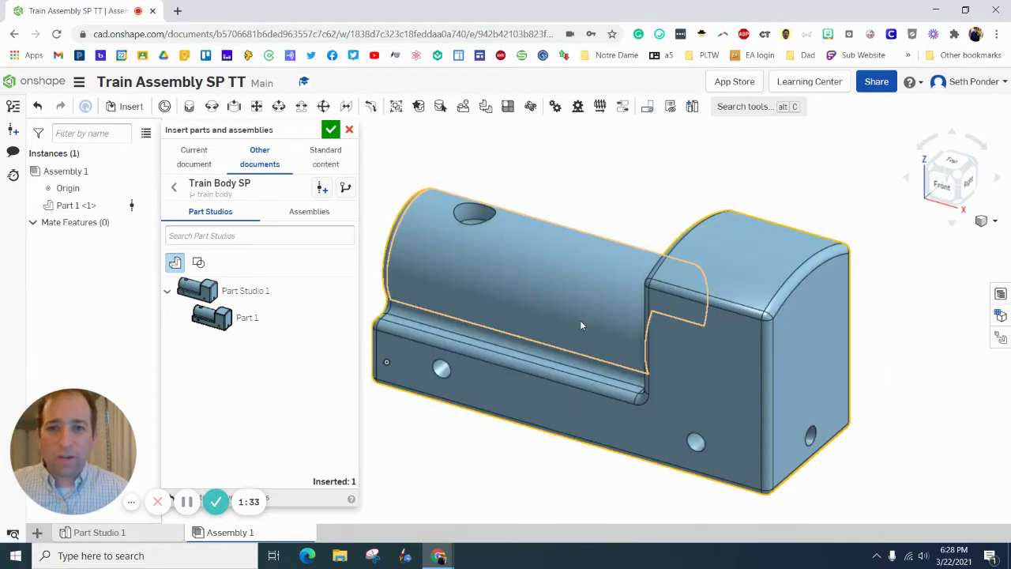
pyautogui.click(332, 131)
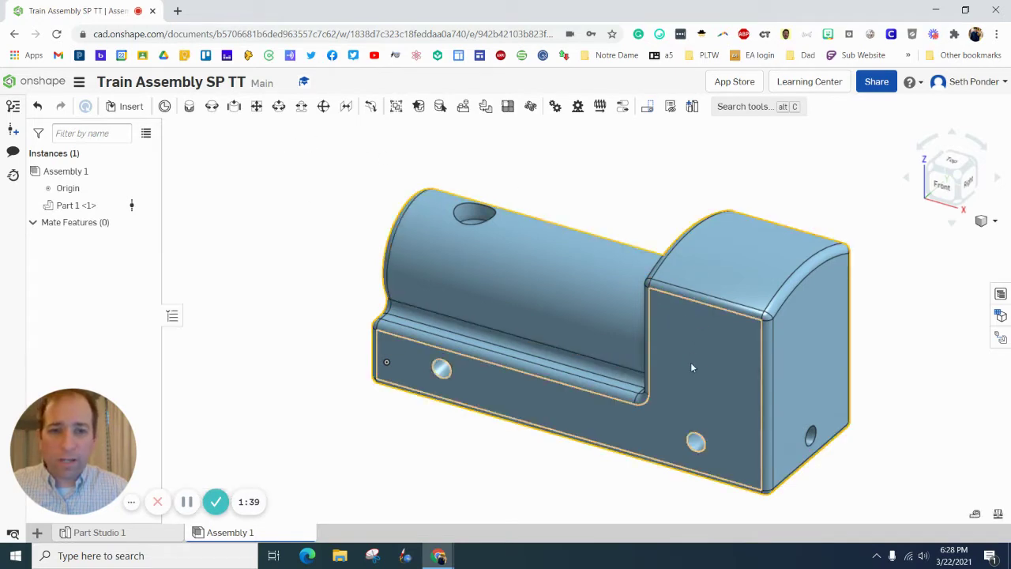
# Fix the Part 1 <1> train body instance in place.
pyautogui.rightClick(76, 209)
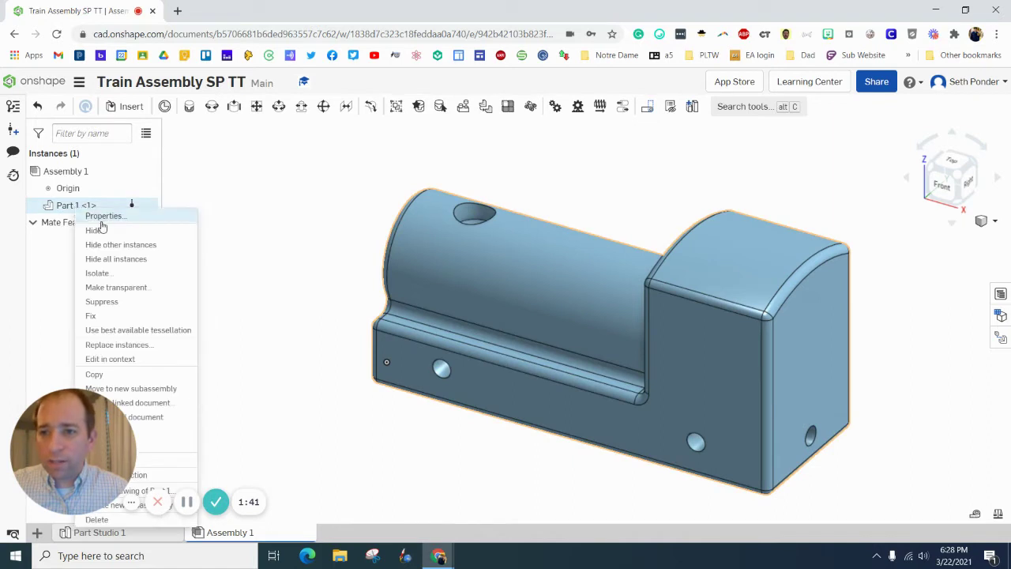
pyautogui.click(120, 316)
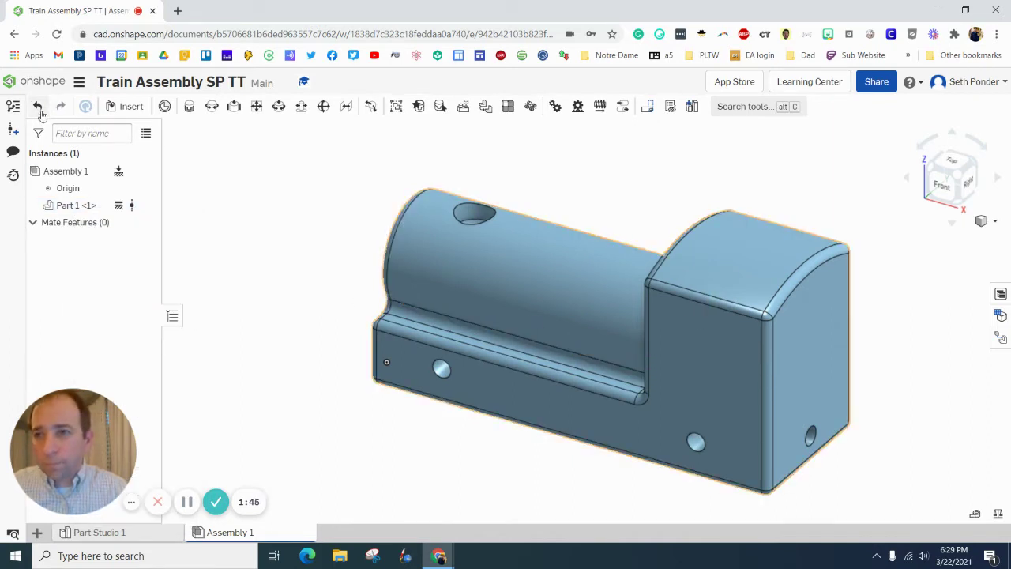
# Insert a first wheel from Train Project > Wheel SP below the train body.
pyautogui.click(129, 106)
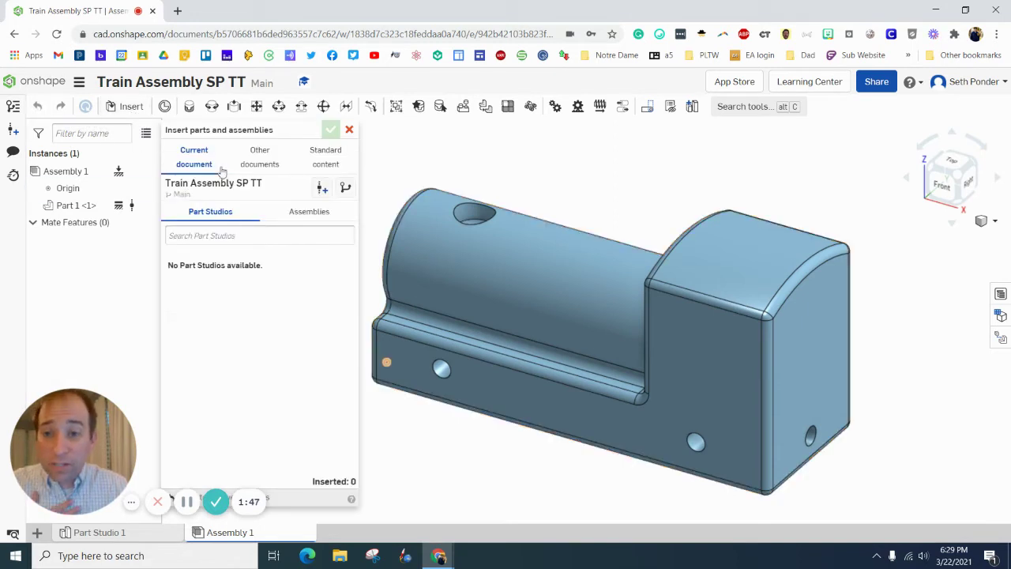
pyautogui.click(259, 156)
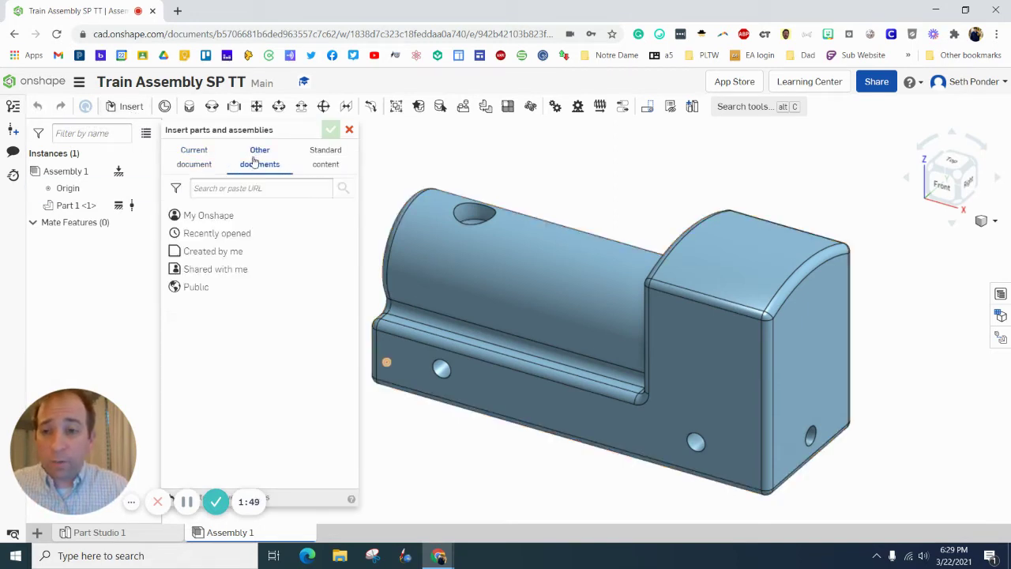
pyautogui.click(219, 216)
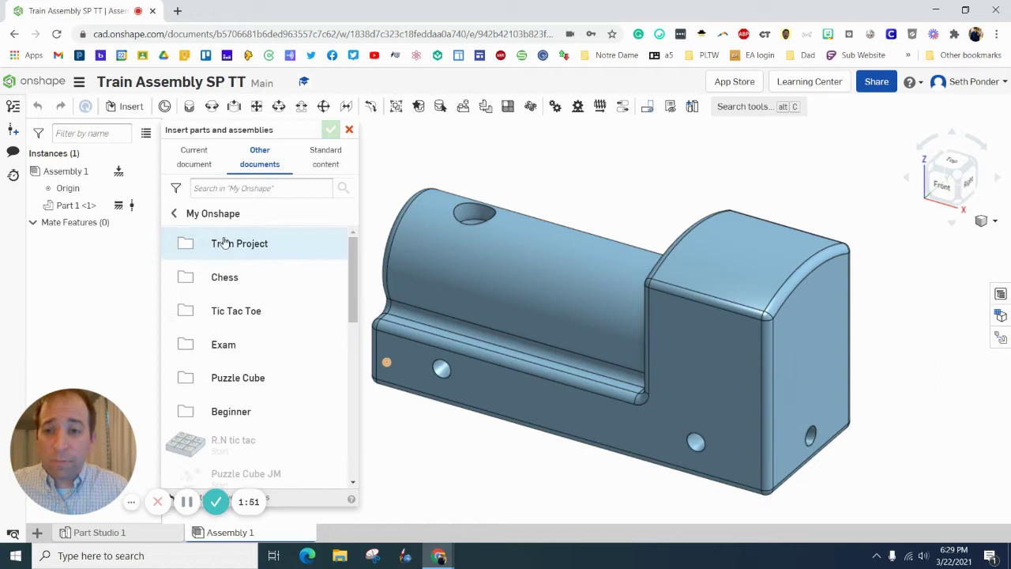
pyautogui.click(227, 245)
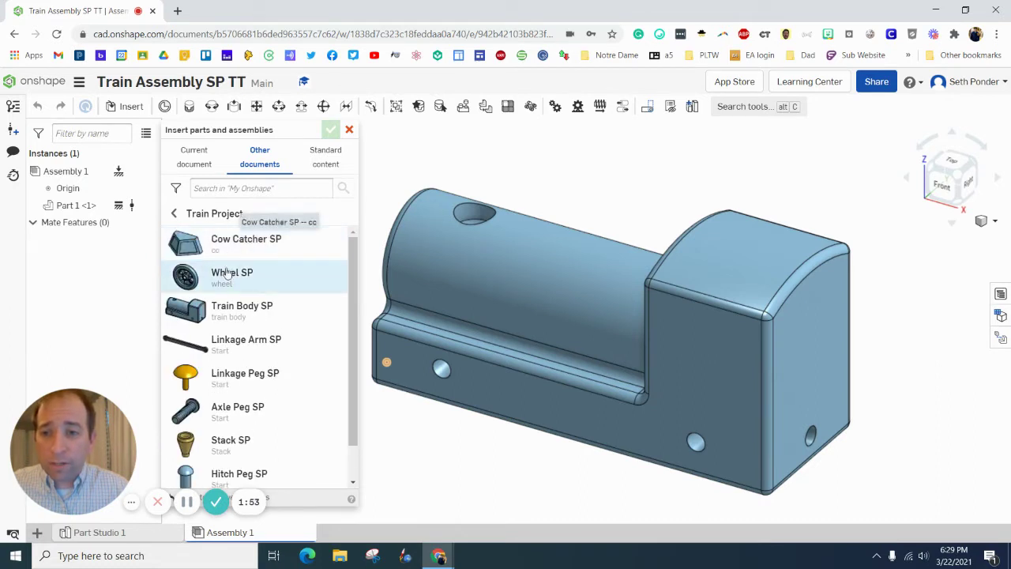
pyautogui.click(225, 272)
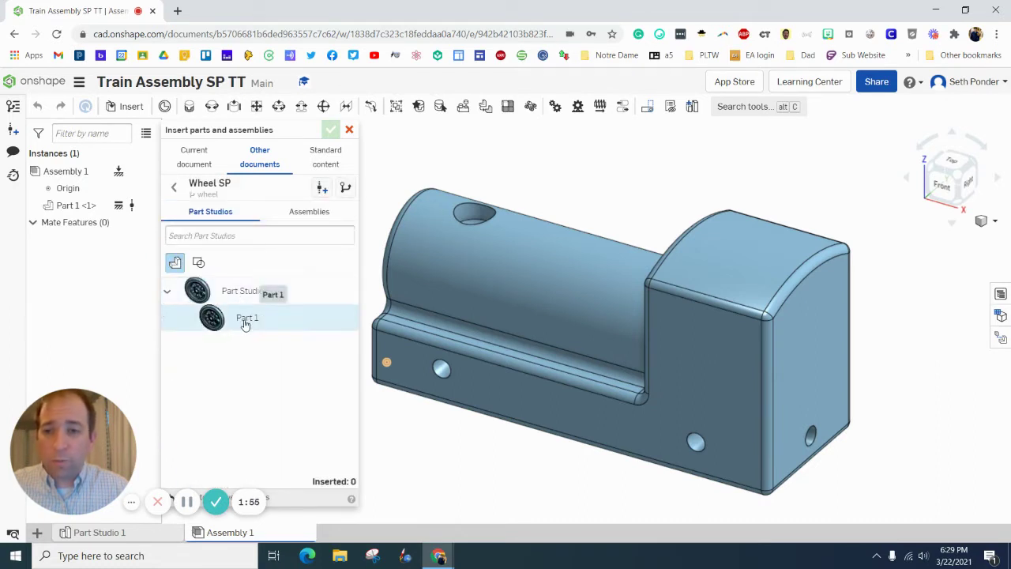
pyautogui.click(242, 317)
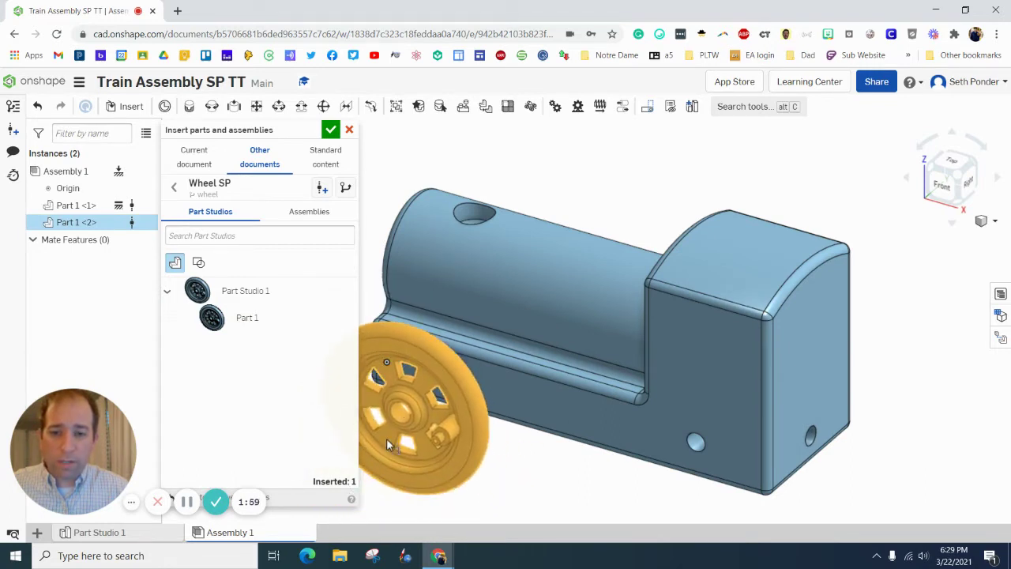
pyautogui.click(372, 473)
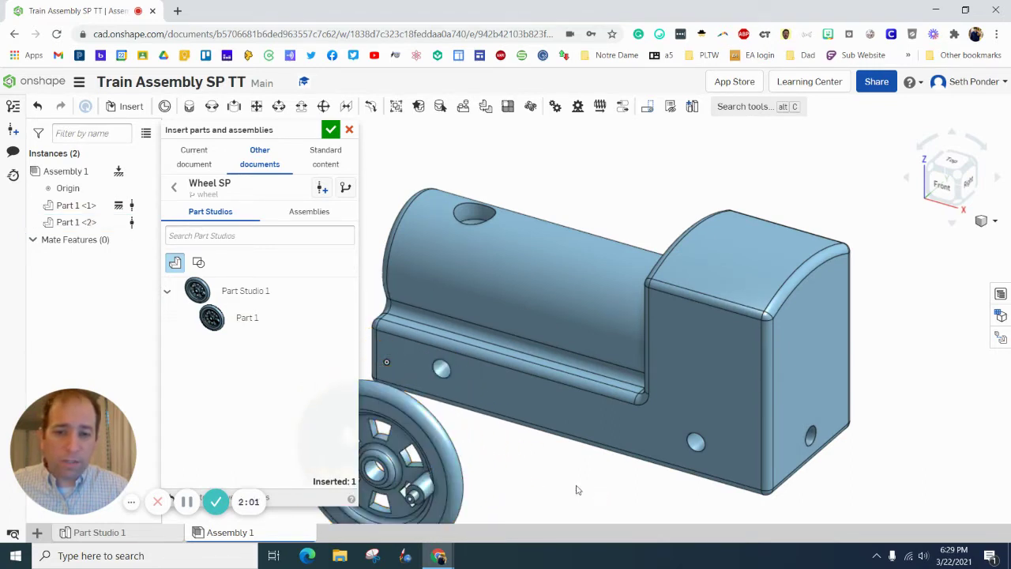
# Place three more wheels around the train body and finish inserting.
pyautogui.click(241, 322)
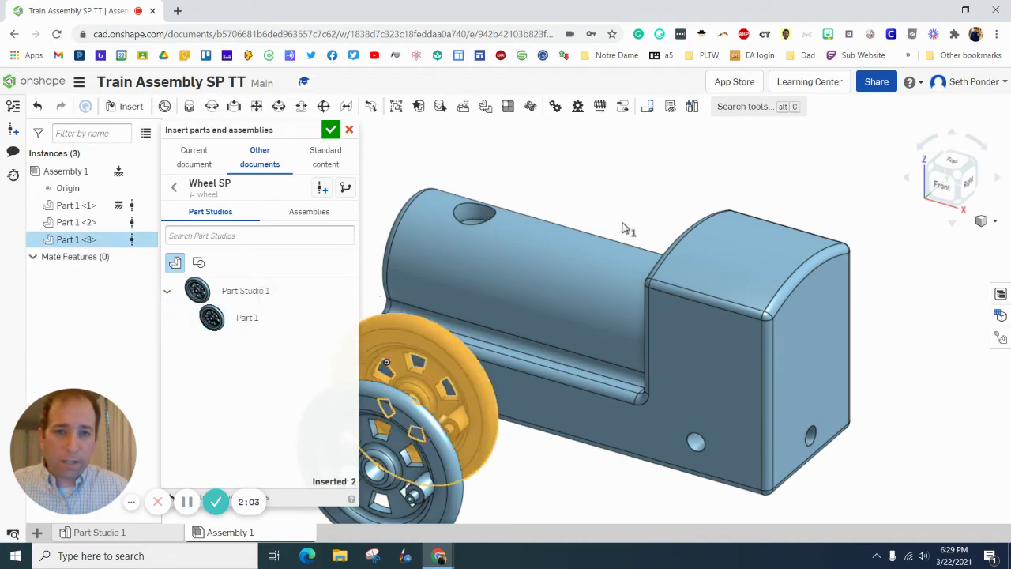
pyautogui.click(646, 166)
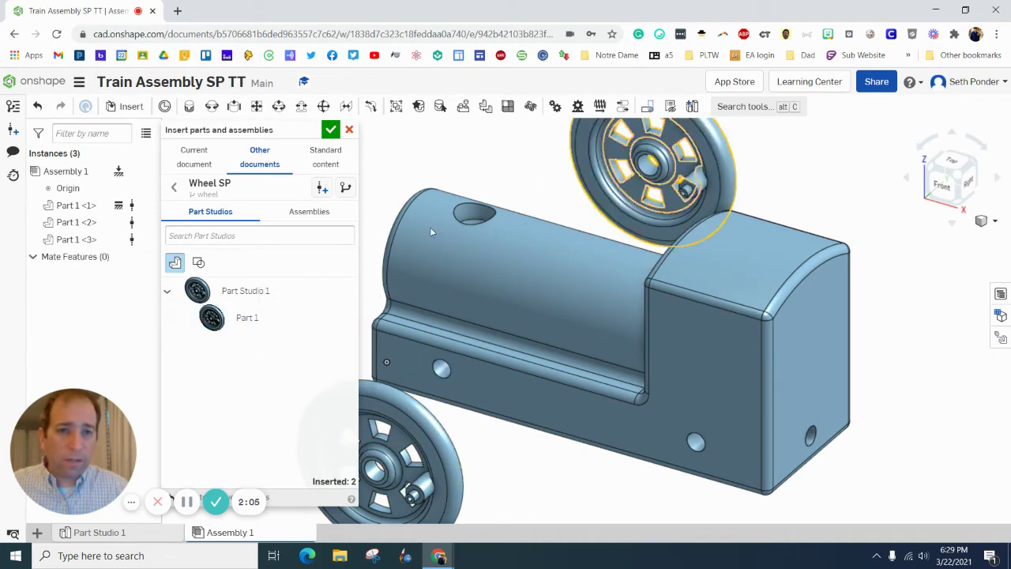
pyautogui.click(255, 321)
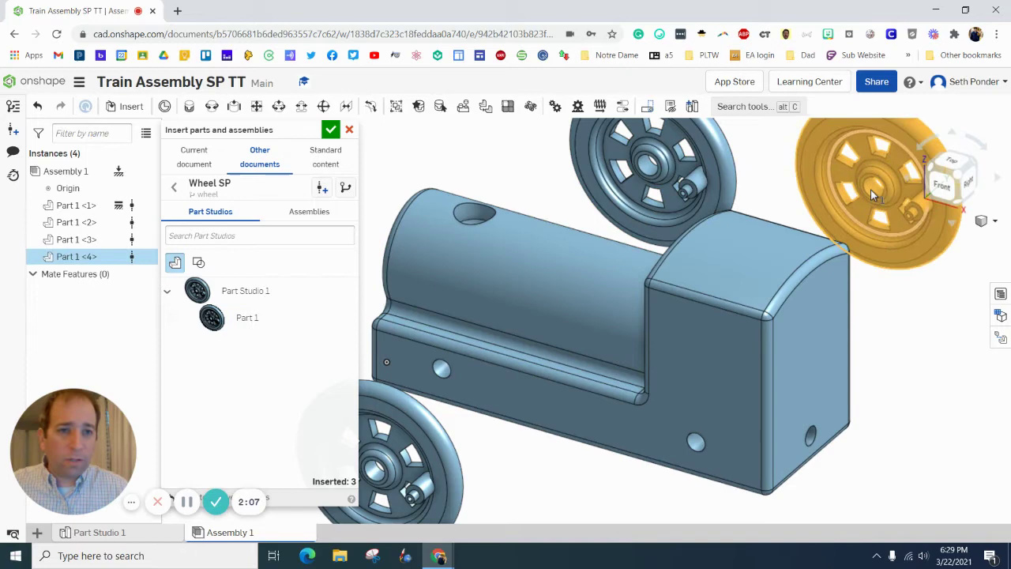
pyautogui.click(870, 190)
pyautogui.click(274, 321)
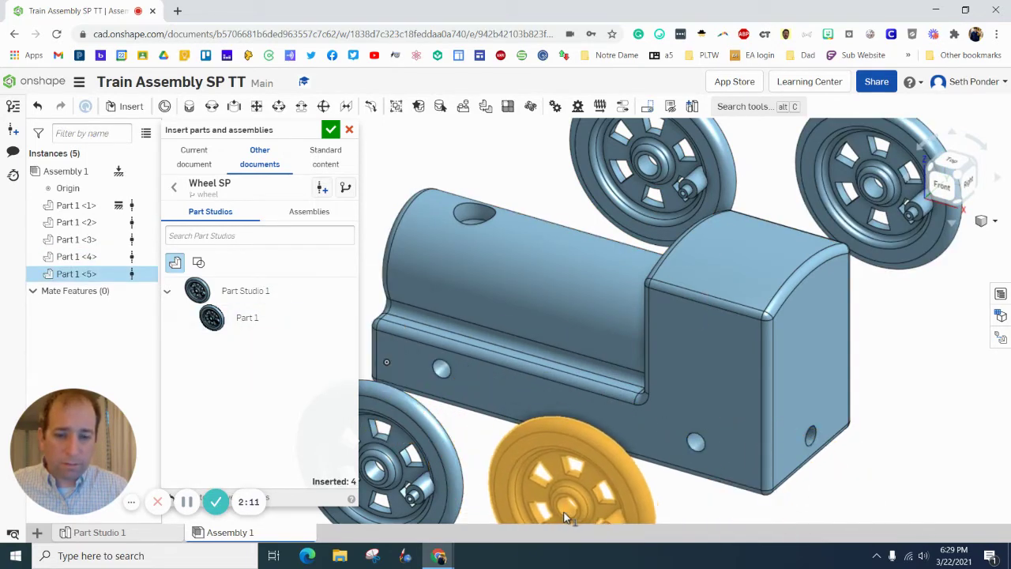
pyautogui.click(556, 478)
pyautogui.click(330, 129)
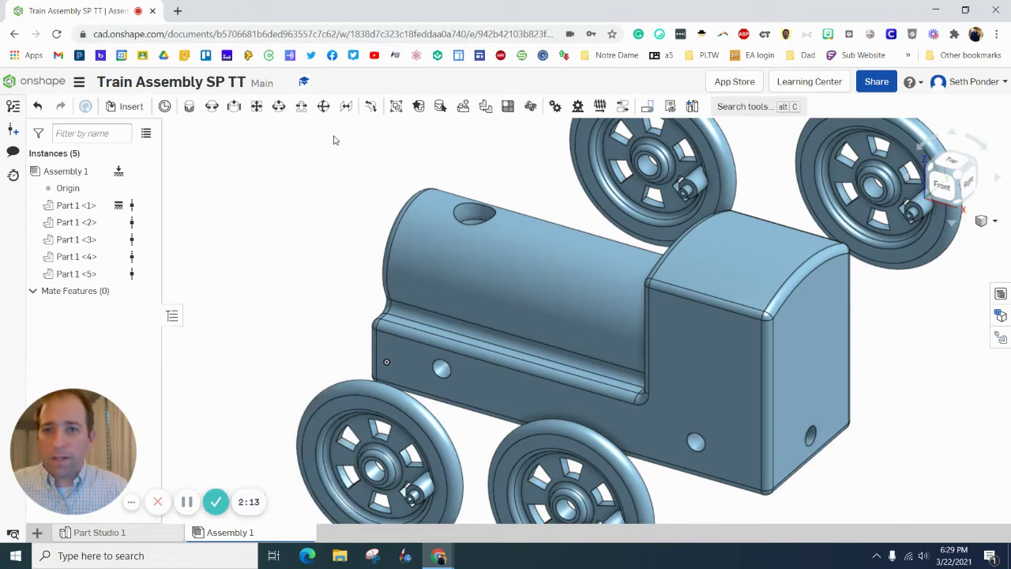
# Create version V1 of the Hitch Magnet SP document from Train Project.
pyautogui.click(126, 108)
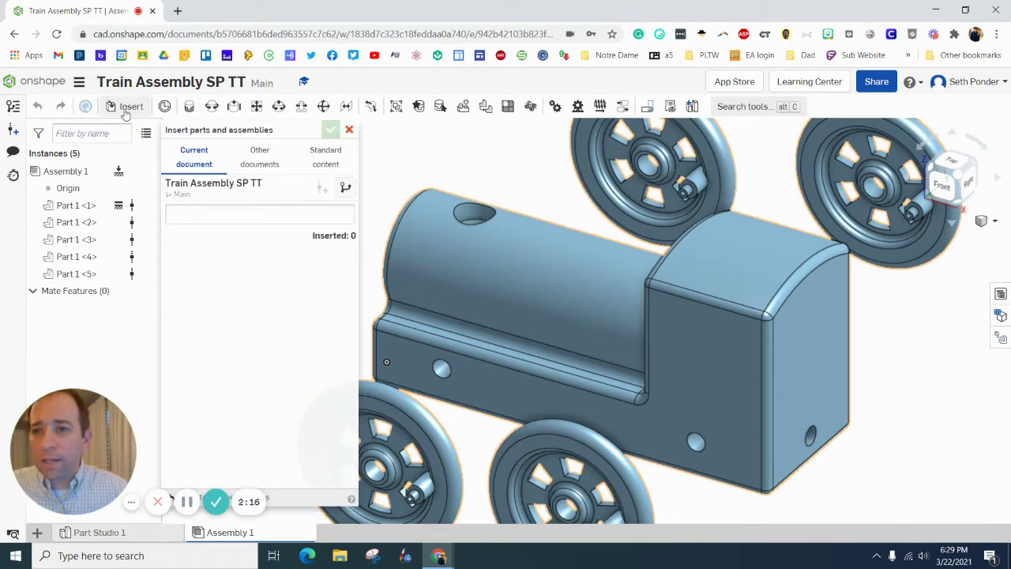
pyautogui.click(261, 163)
pyautogui.click(219, 218)
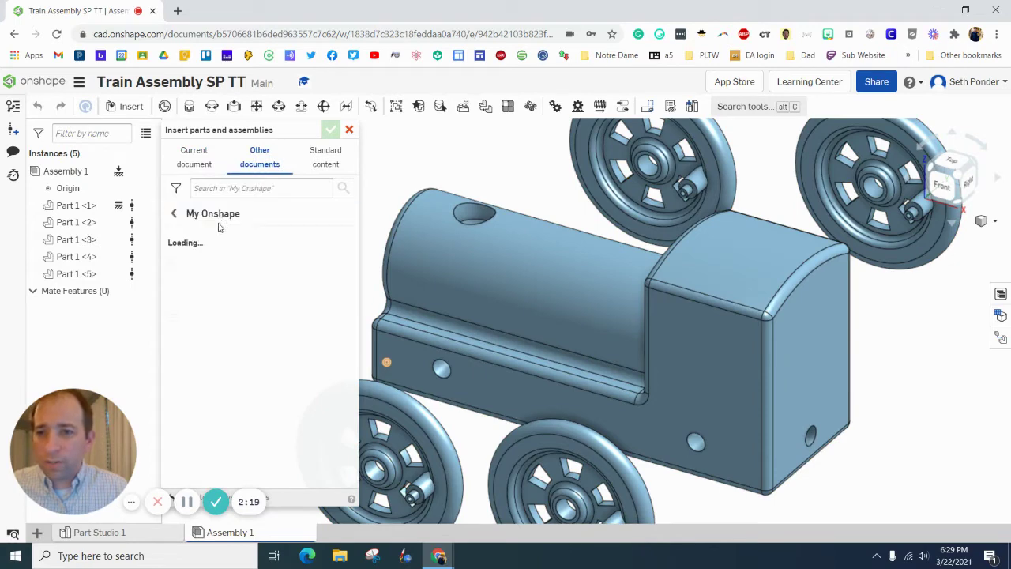
pyautogui.click(226, 255)
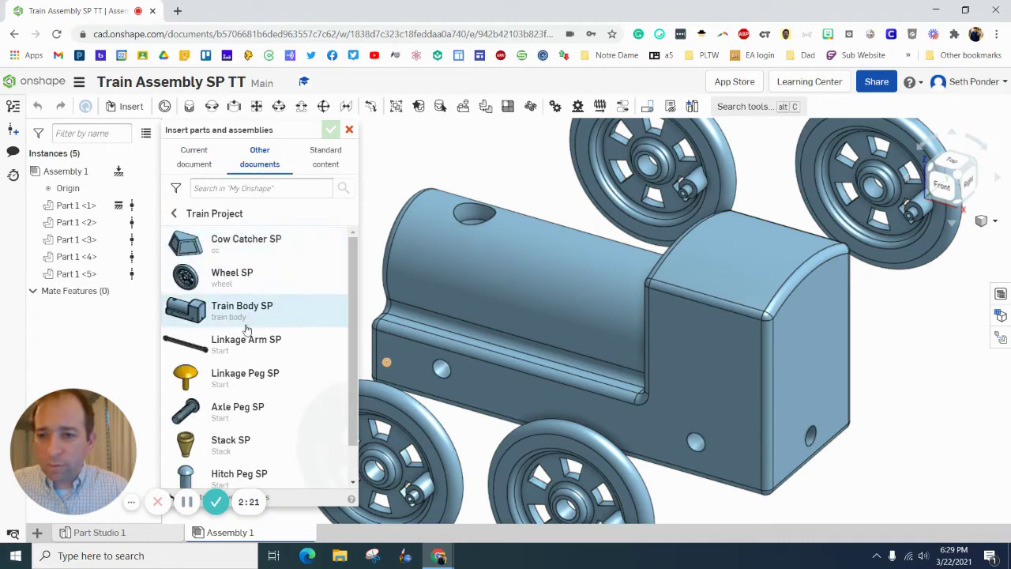
pyautogui.scroll(-1, 239, 429)
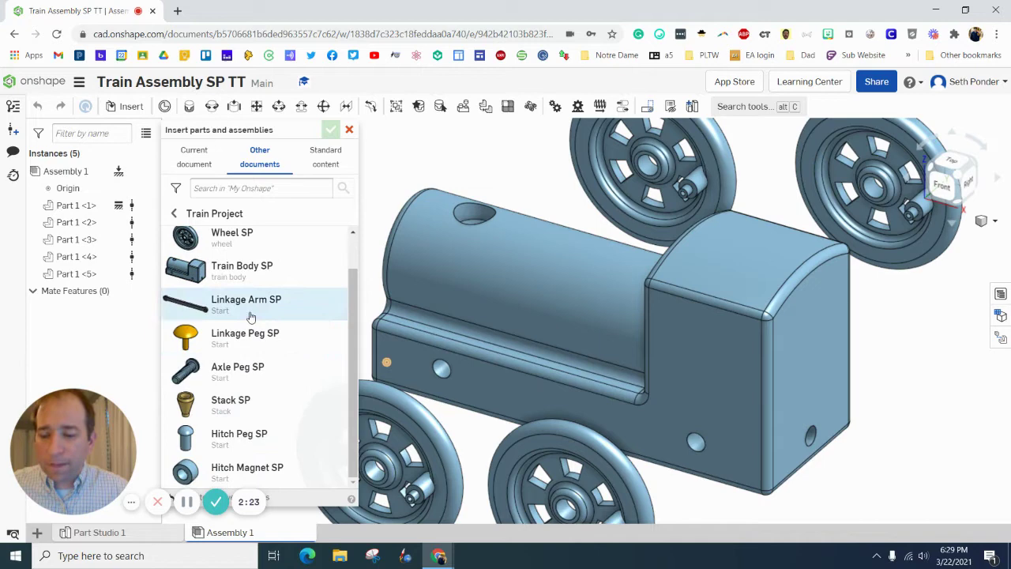
pyautogui.click(248, 464)
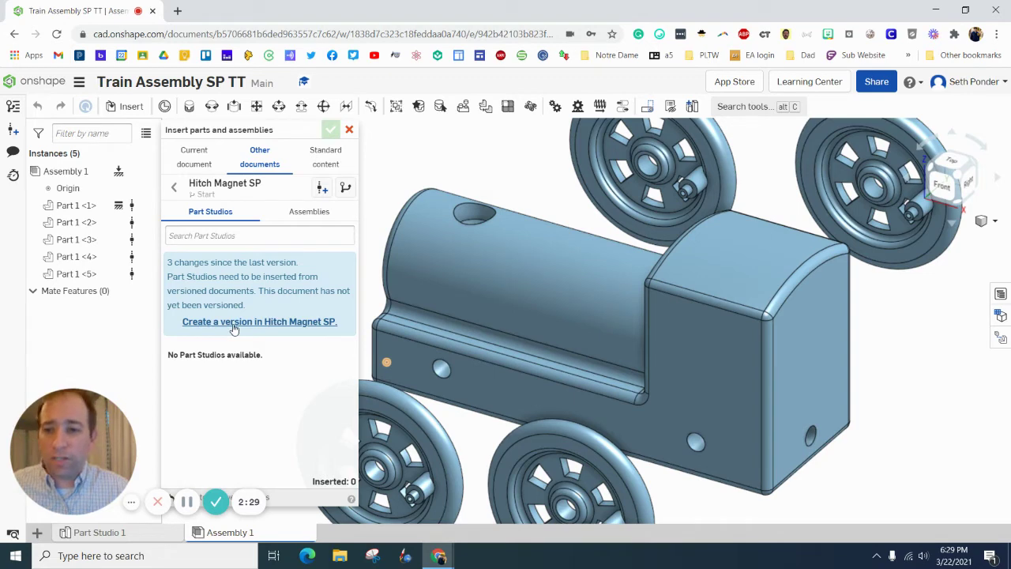
pyautogui.click(273, 322)
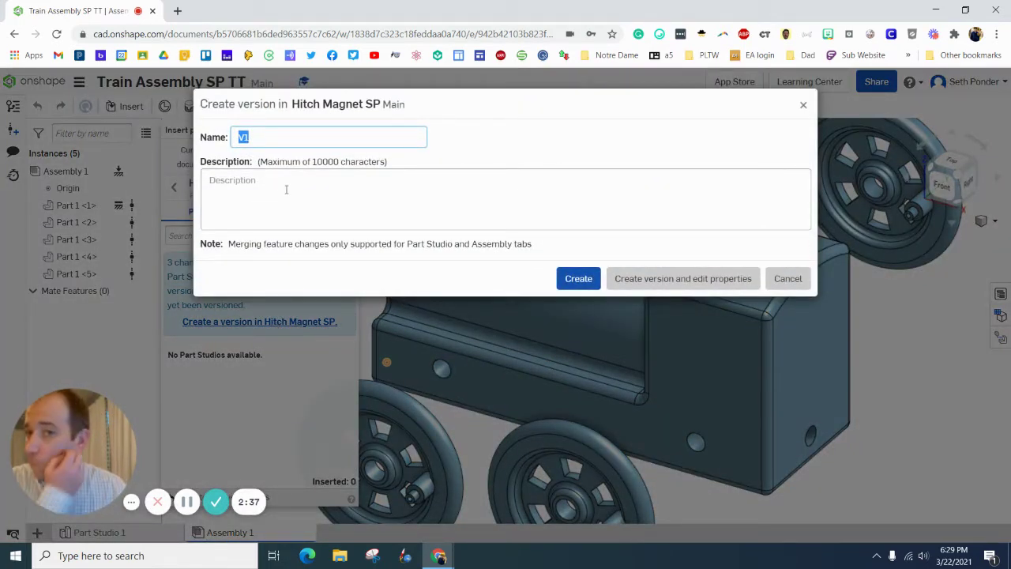
pyautogui.click(575, 278)
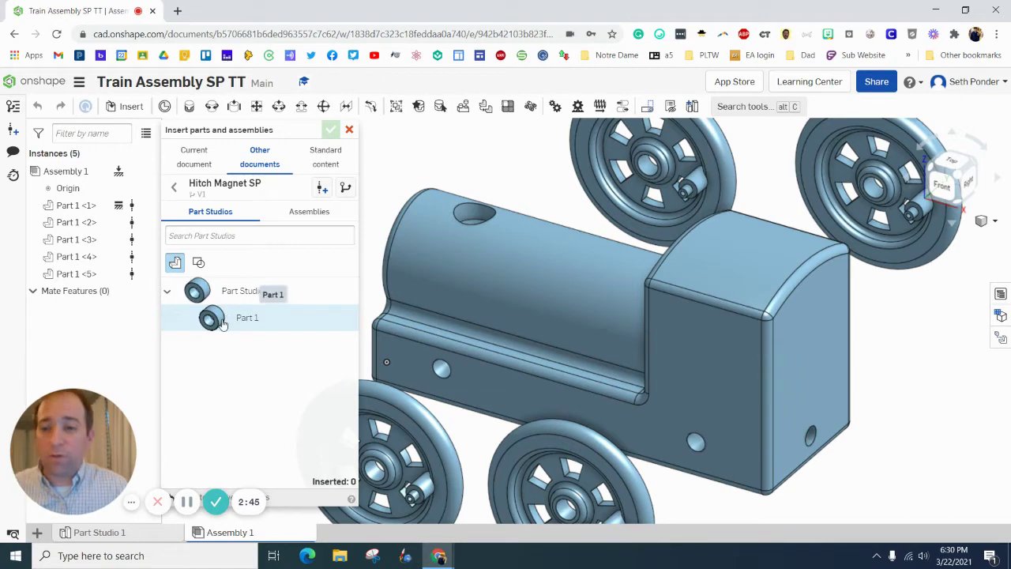
# Insert the hitch magnet Part 1 beside the train body.
pyautogui.click(225, 320)
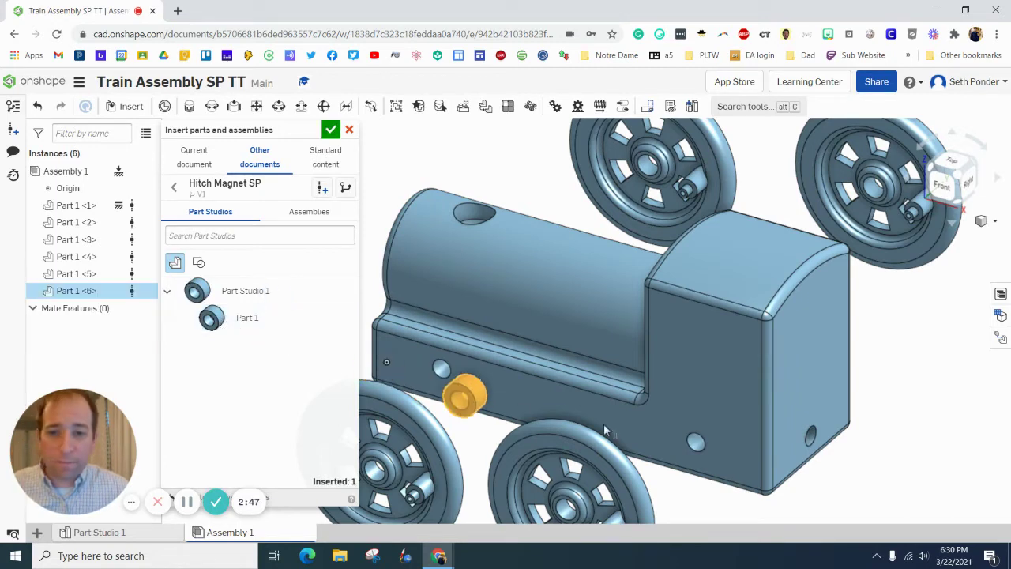
pyautogui.click(895, 454)
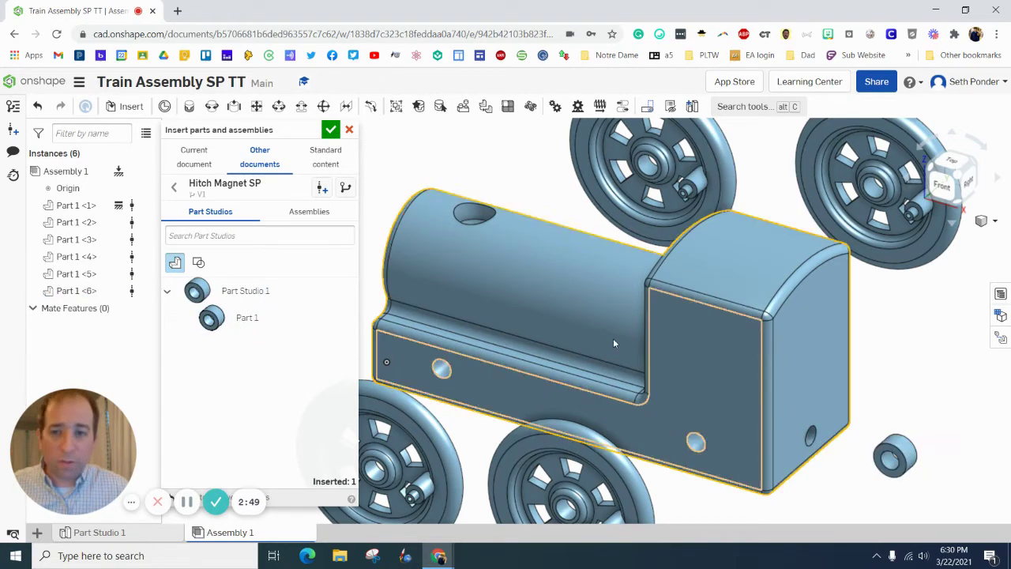
pyautogui.click(330, 129)
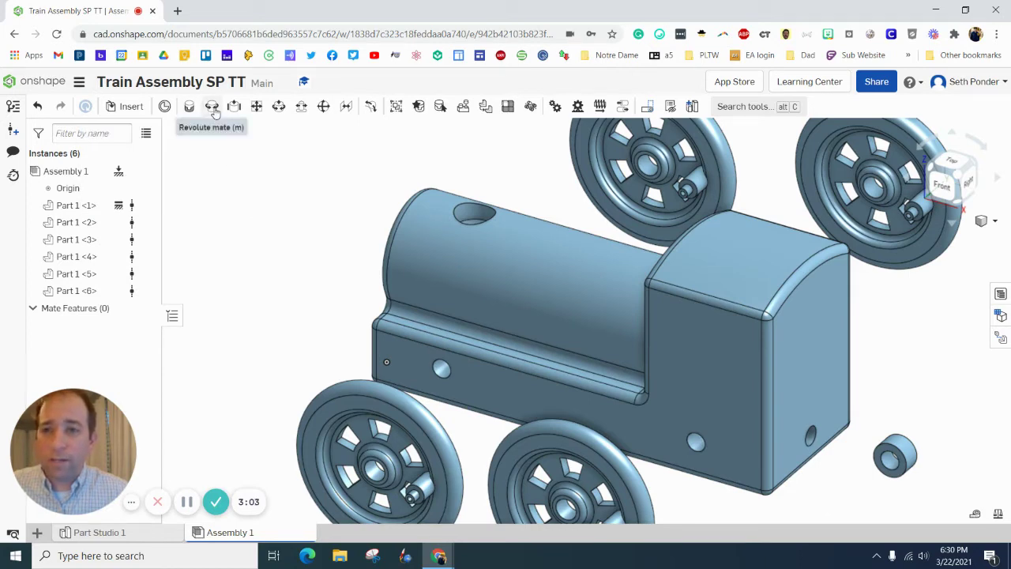
# Abandon a revolute mate attempt and drag the right wheel clear of the body.
pyautogui.click(213, 109)
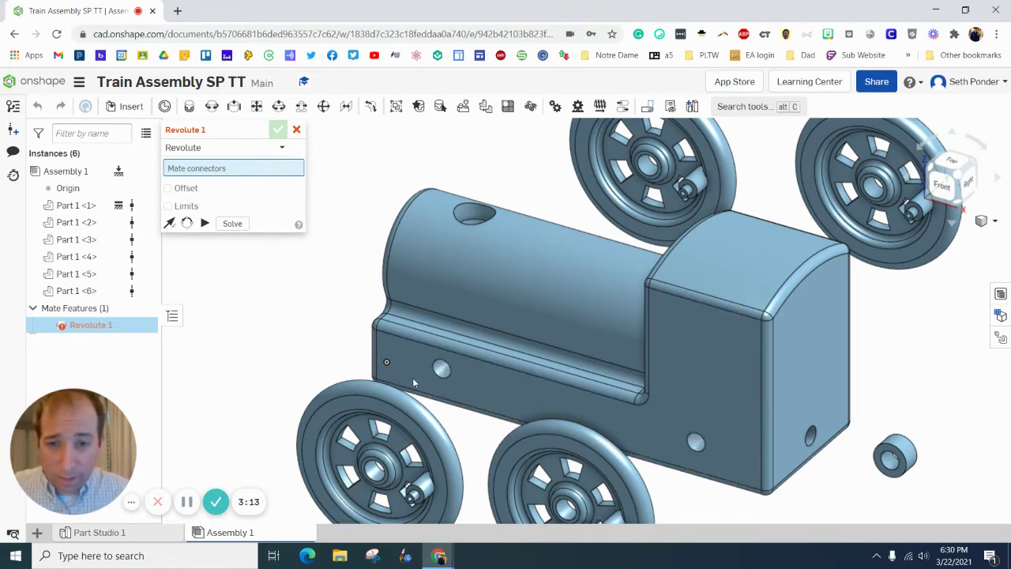
pyautogui.click(440, 371)
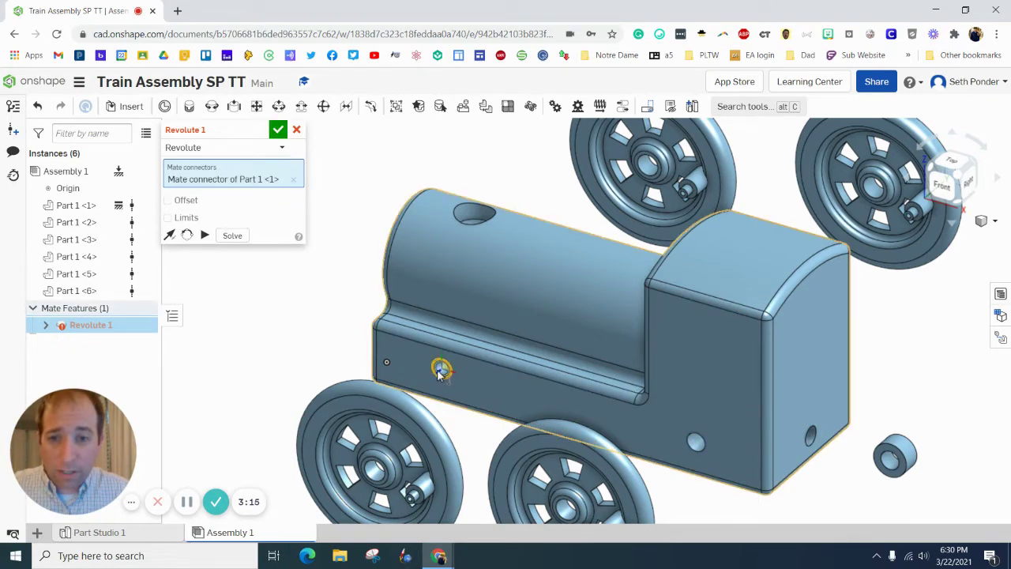
pyautogui.click(932, 182)
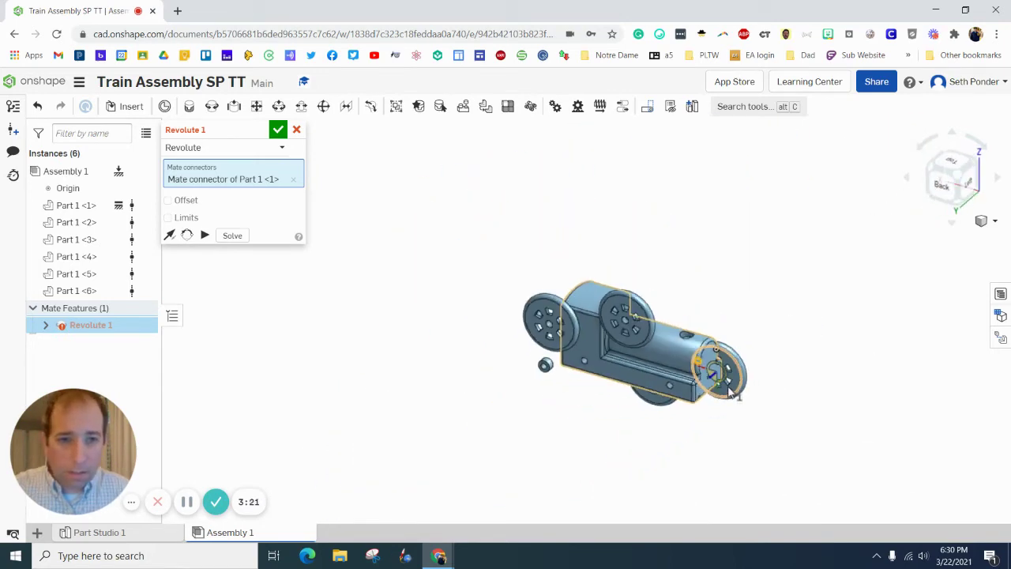
pyautogui.scroll(3, 733, 387)
pyautogui.scroll(3, 734, 376)
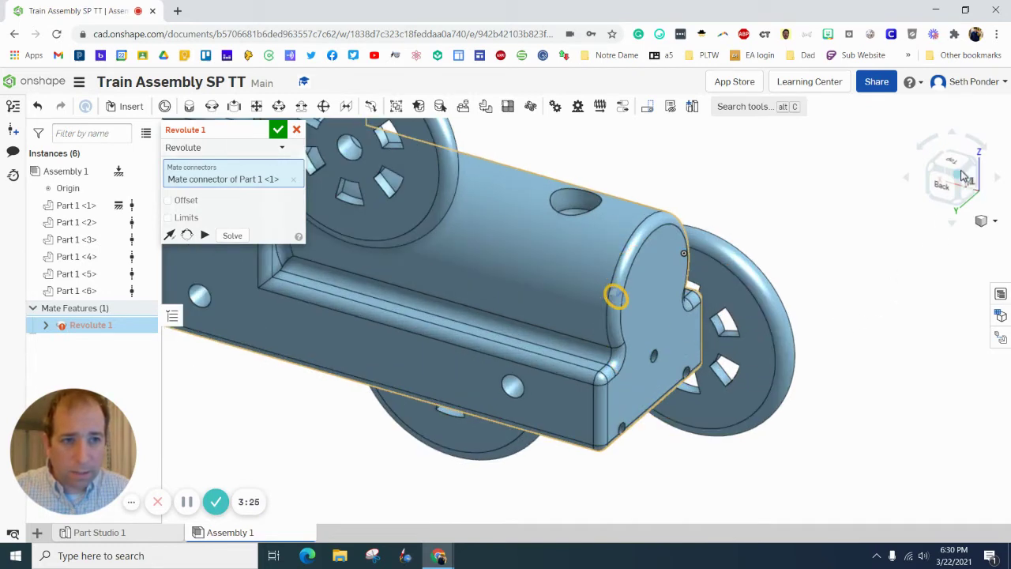
pyautogui.scroll(-5, 807, 271)
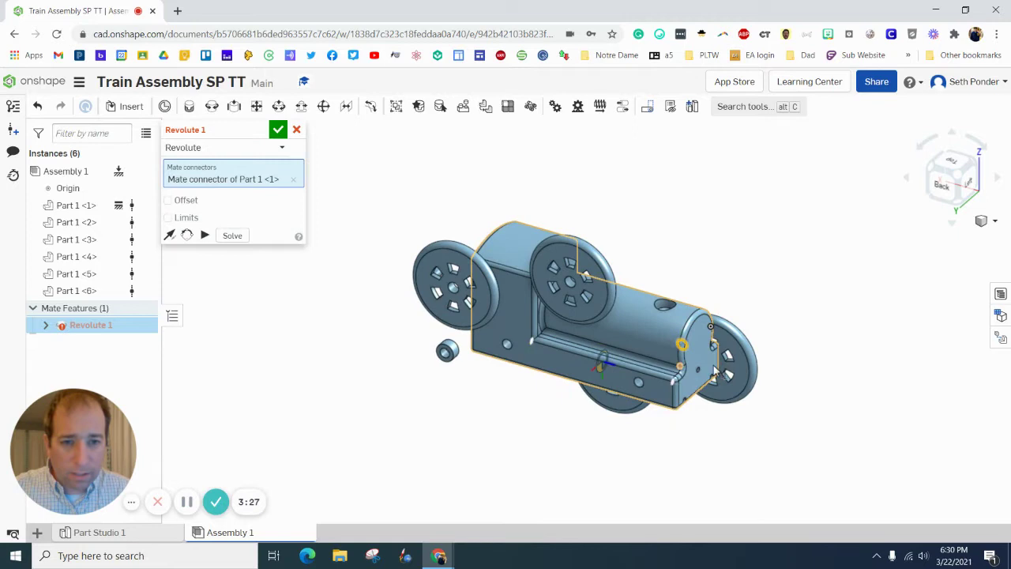
pyautogui.press('Escape')
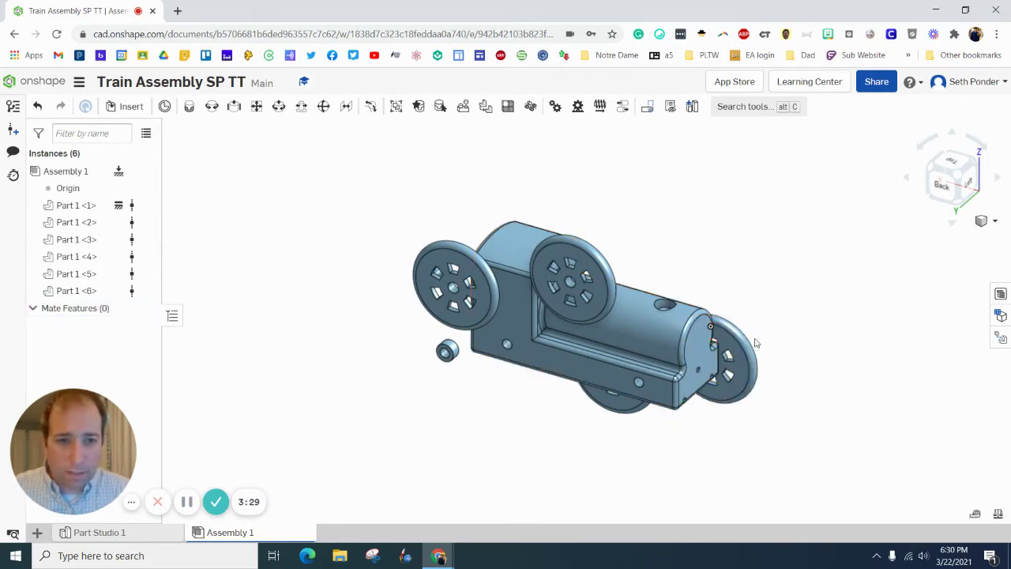
pyautogui.moveTo(734, 348); pyautogui.dragTo(817, 332)
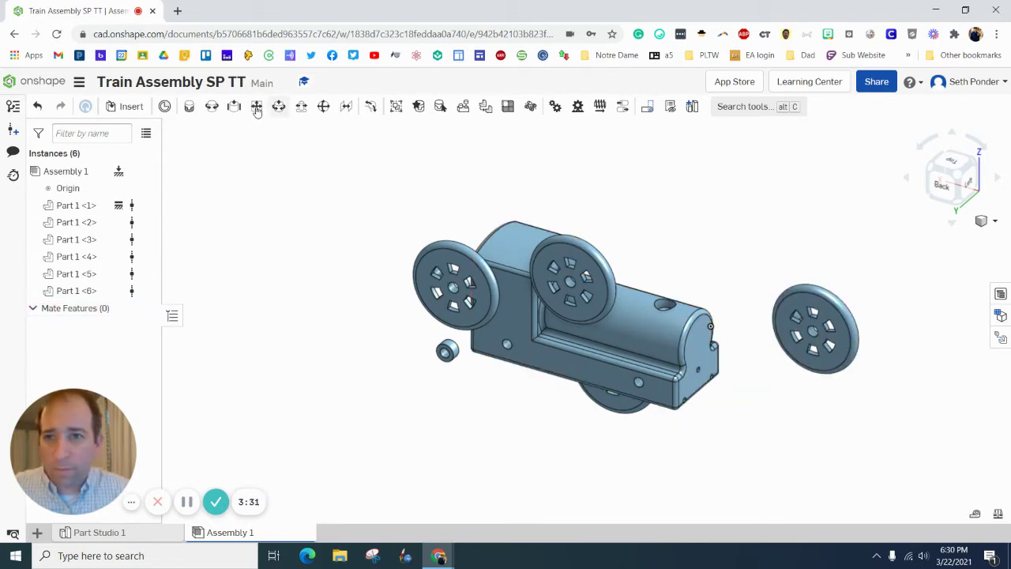
# Revolute-mate the wheel's centre-hole connector to the body's axle hole.
pyautogui.click(211, 106)
pyautogui.scroll(2, 813, 325)
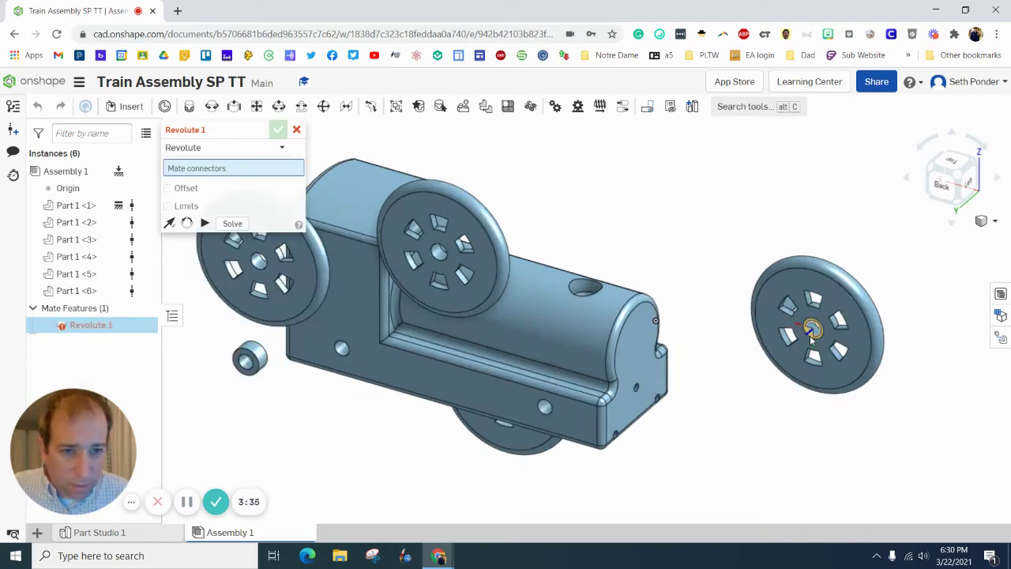
pyautogui.scroll(1, 813, 325)
pyautogui.click(813, 325)
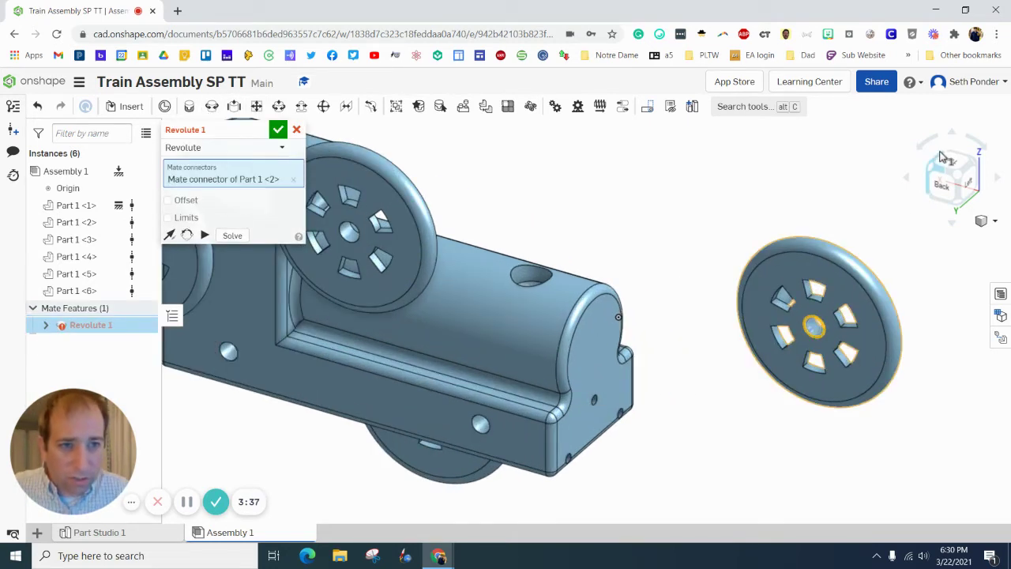
pyautogui.click(982, 222)
pyautogui.click(920, 234)
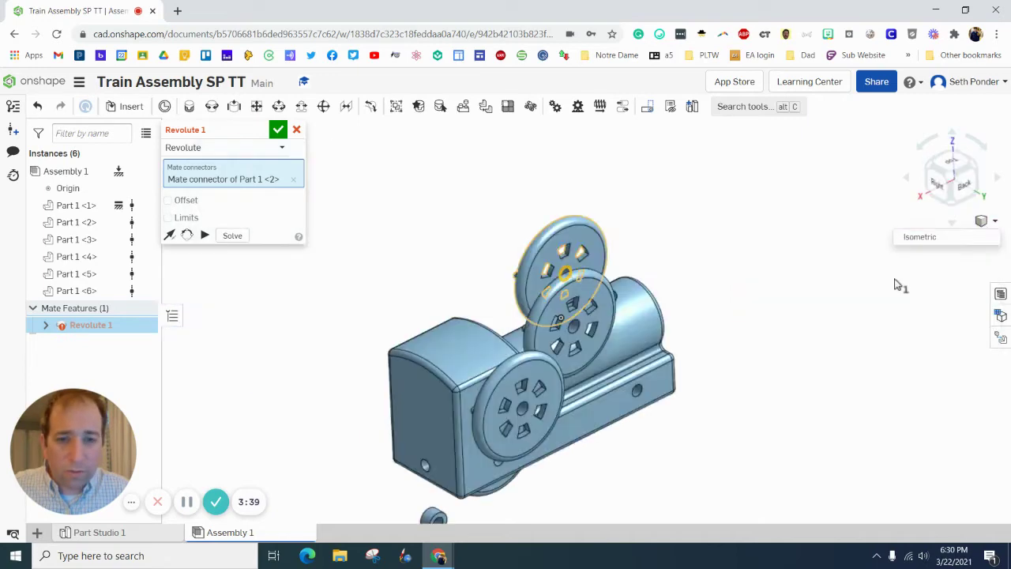
pyautogui.scroll(1, 544, 347)
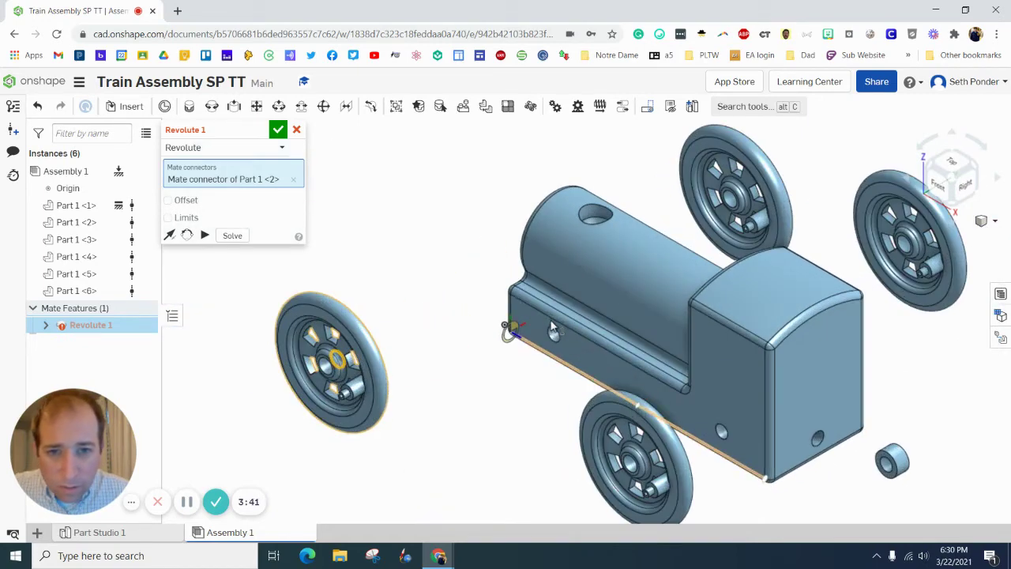
pyautogui.scroll(2, 544, 347)
pyautogui.scroll(2, 549, 347)
pyautogui.click(556, 345)
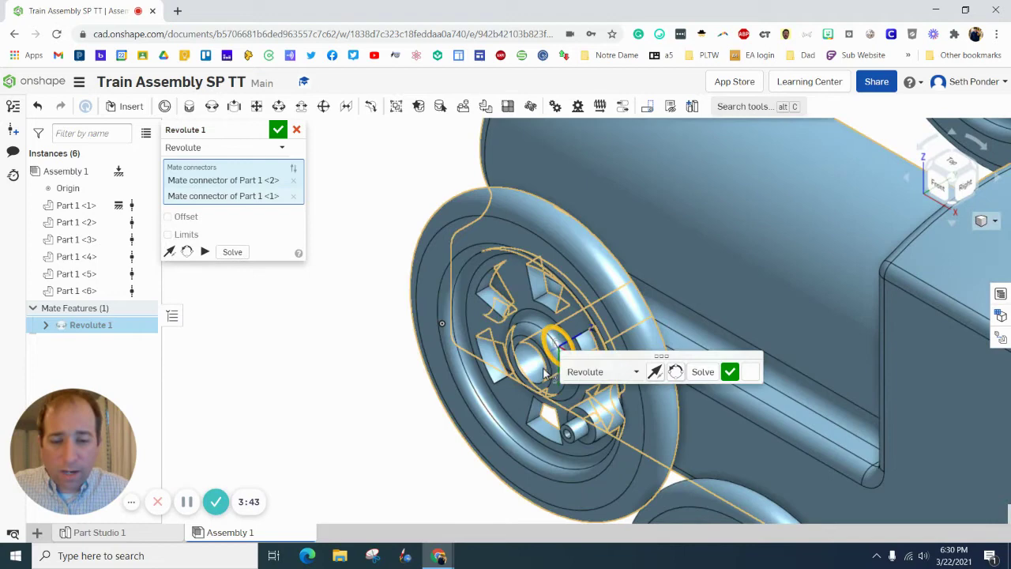
pyautogui.click(953, 168)
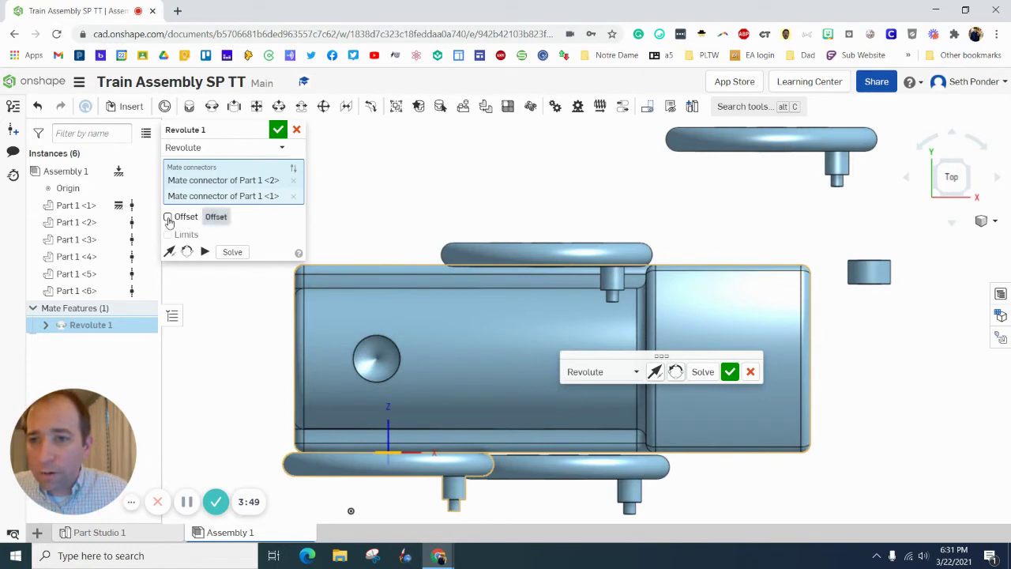
# Give the mate a 0.025 in offset and confirm it as Revolute 1.
pyautogui.click(168, 217)
pyautogui.click(269, 234)
pyautogui.write('0.025')
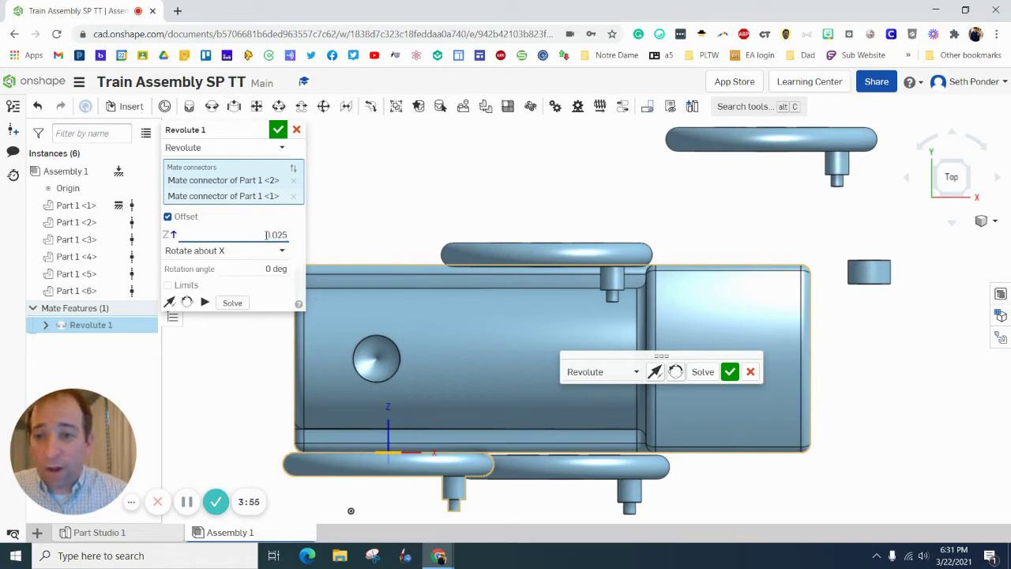
pyautogui.click(275, 130)
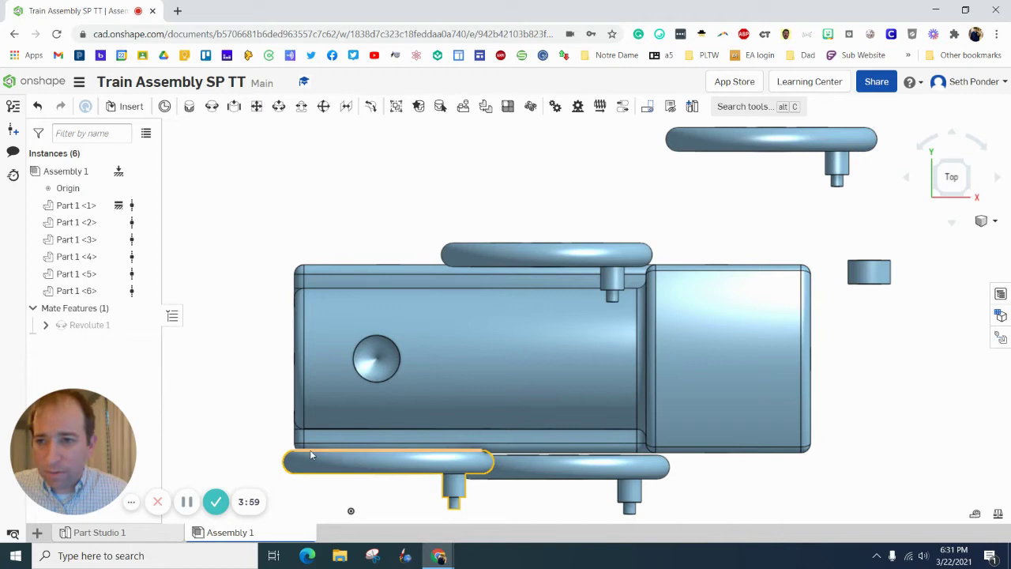
# Reopen Revolute 1, adjust its offset distance, and accept the edit.
pyautogui.click(90, 330)
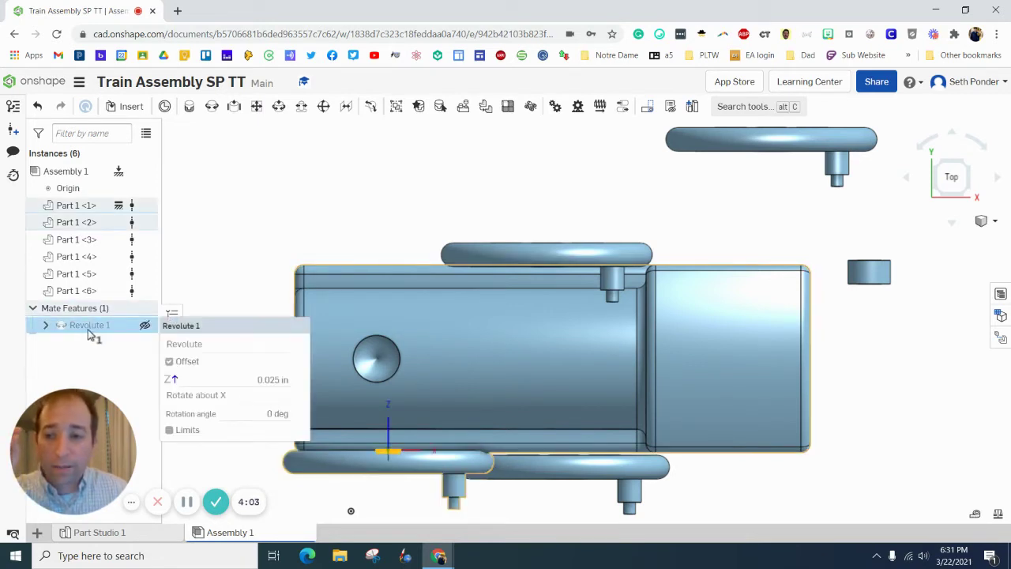
pyautogui.doubleClick(96, 326)
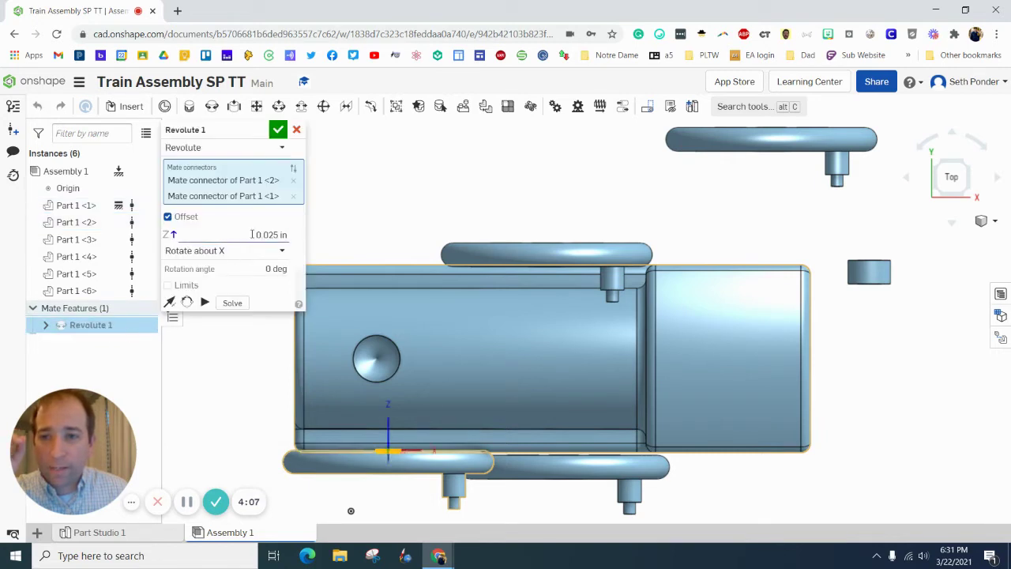
pyautogui.click(252, 234)
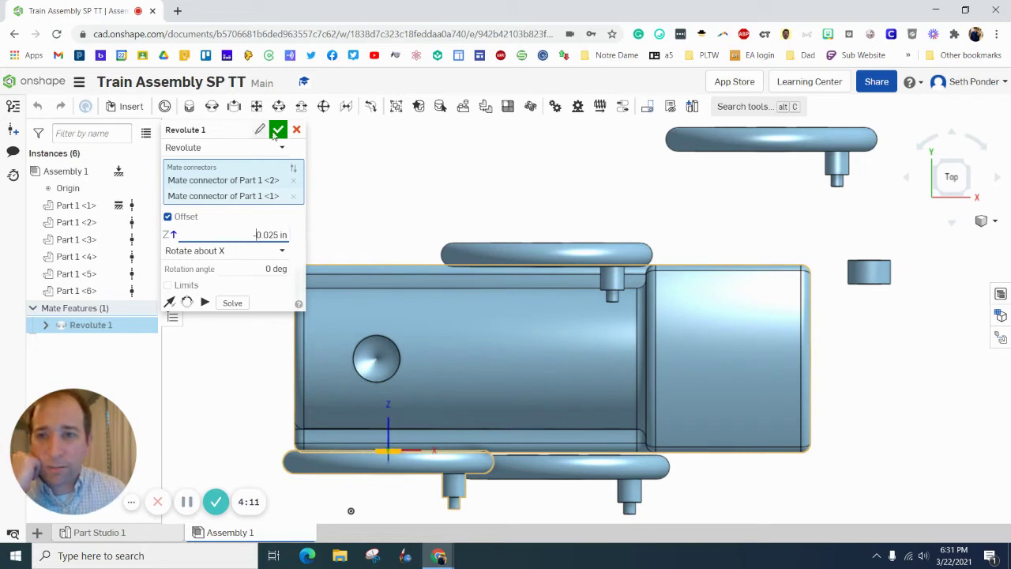
pyautogui.click(278, 129)
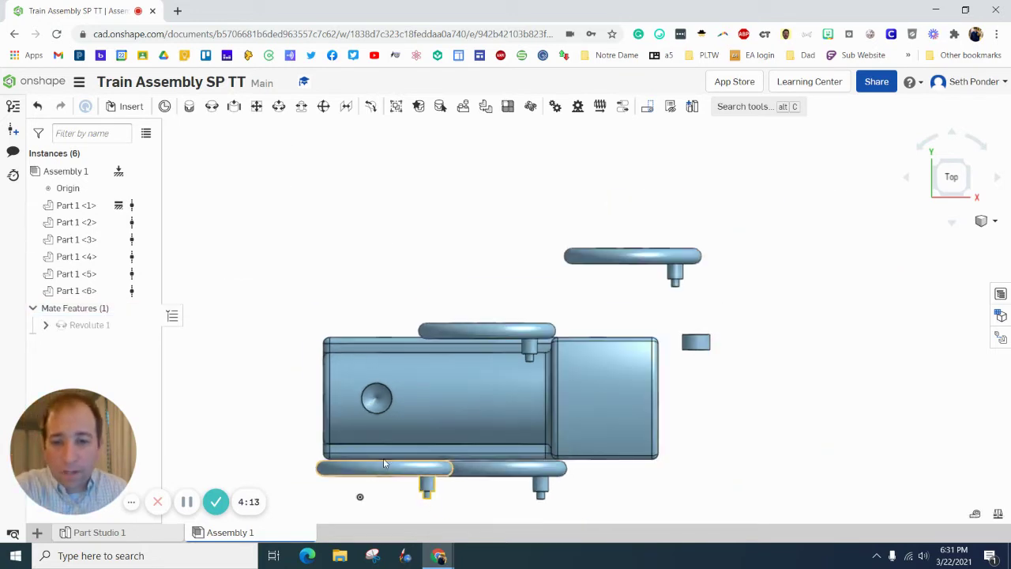
pyautogui.scroll(3, 383, 458)
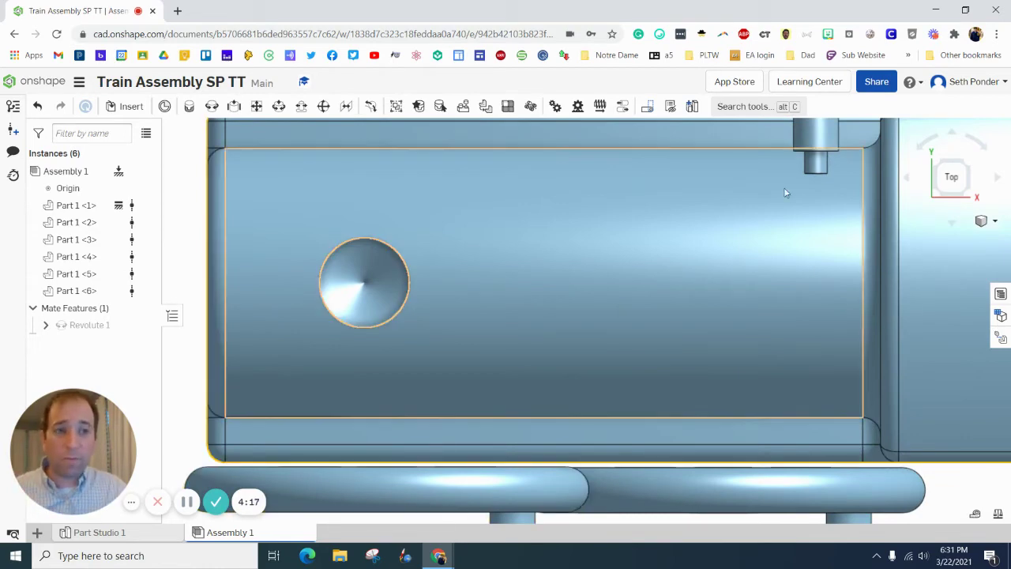
pyautogui.click(982, 224)
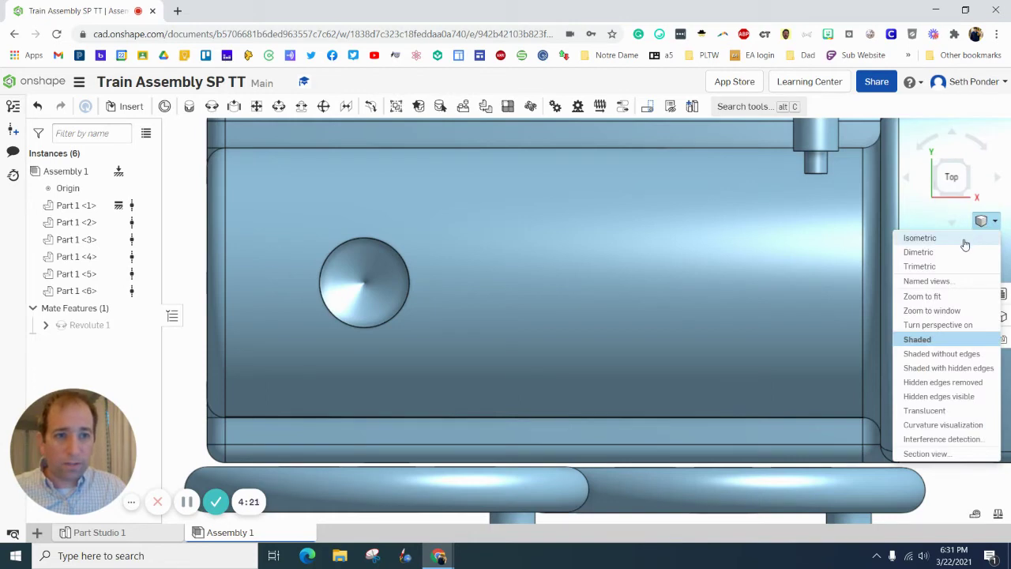
pyautogui.click(965, 241)
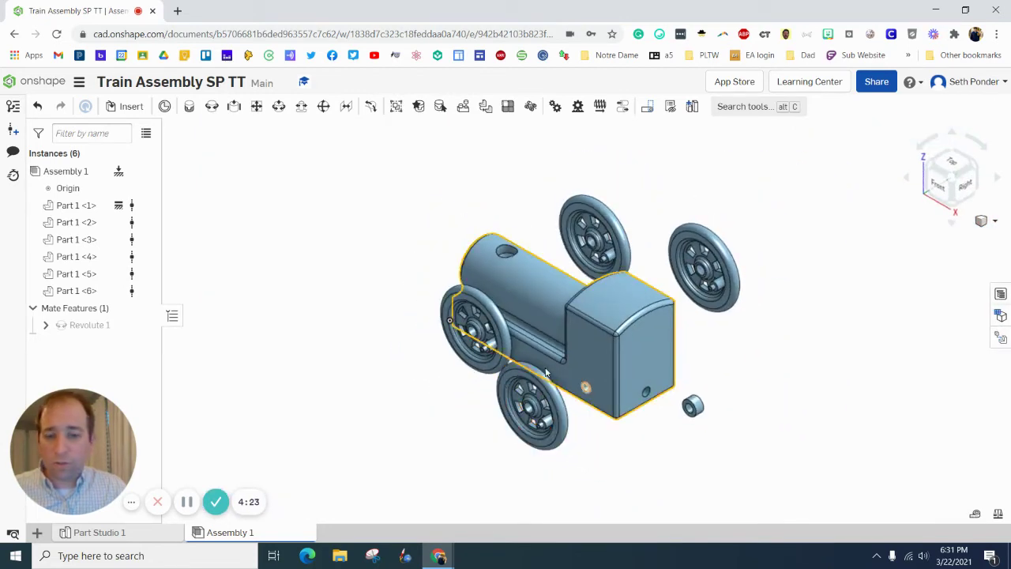
# Revolute-mate a train body connector to a second wheel's hub connector.
pyautogui.click(212, 107)
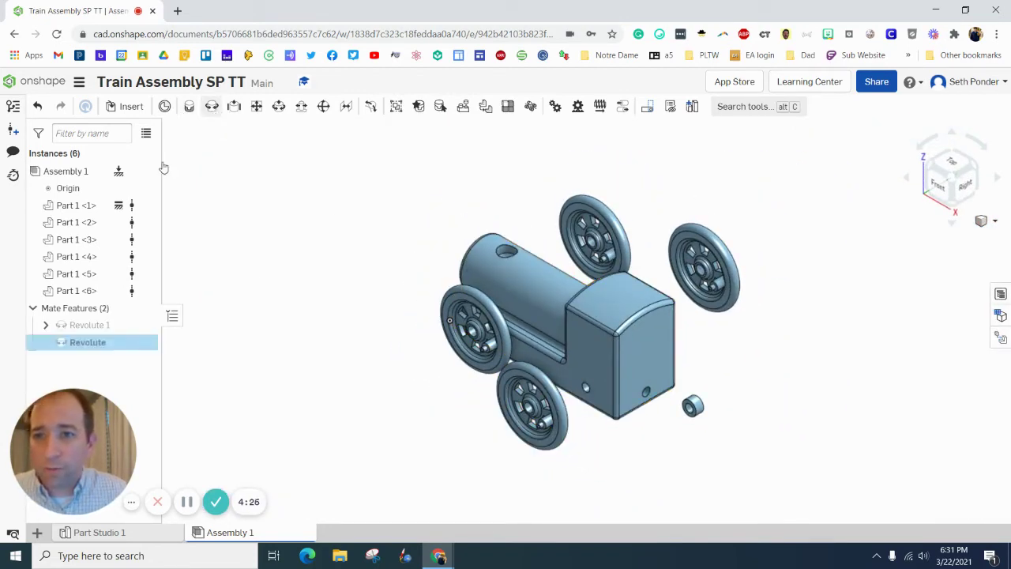
pyautogui.click(586, 389)
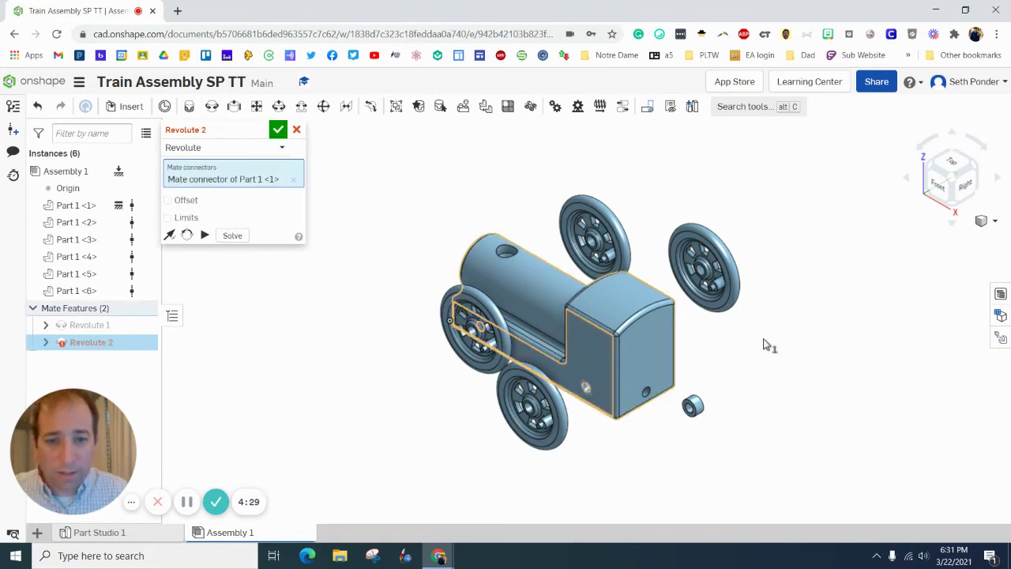
pyautogui.click(977, 181)
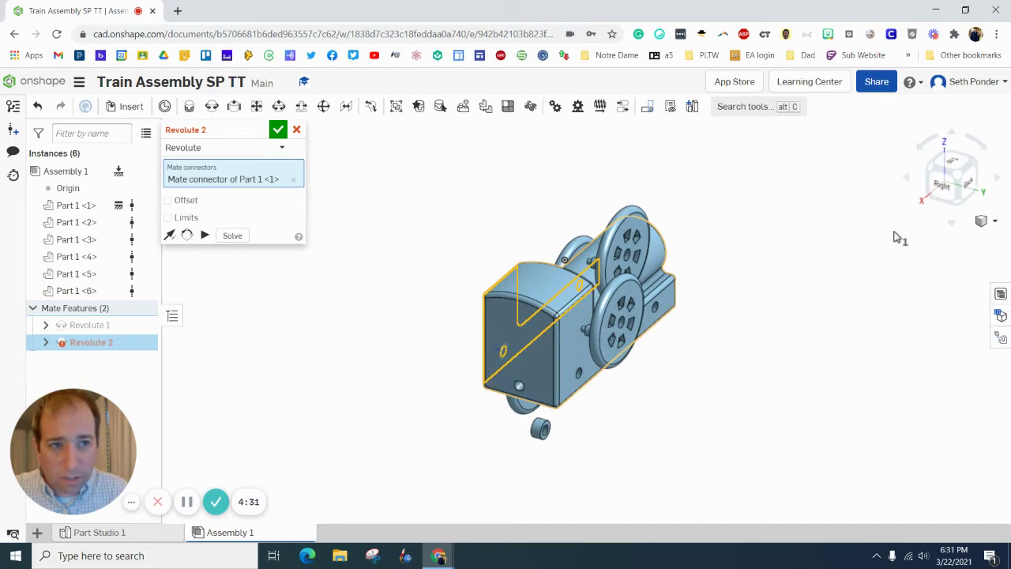
pyautogui.click(958, 207)
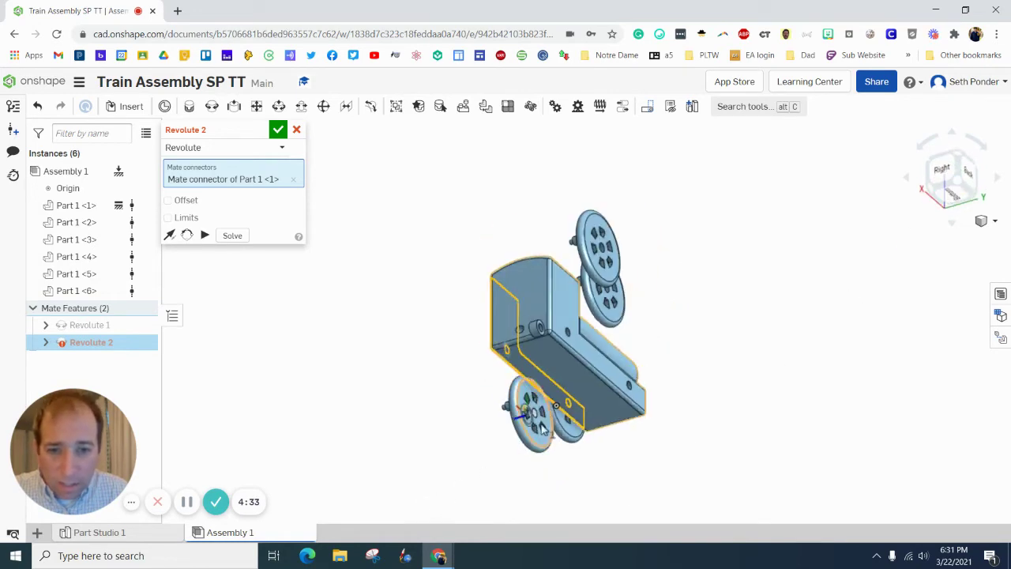
pyautogui.scroll(3, 546, 418)
pyautogui.scroll(3, 546, 418)
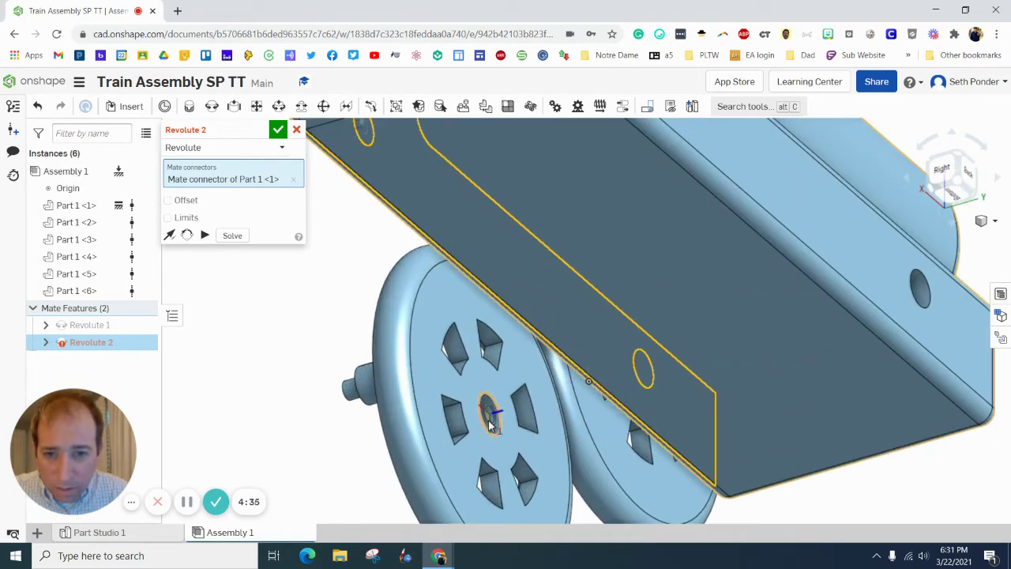
pyautogui.click(490, 425)
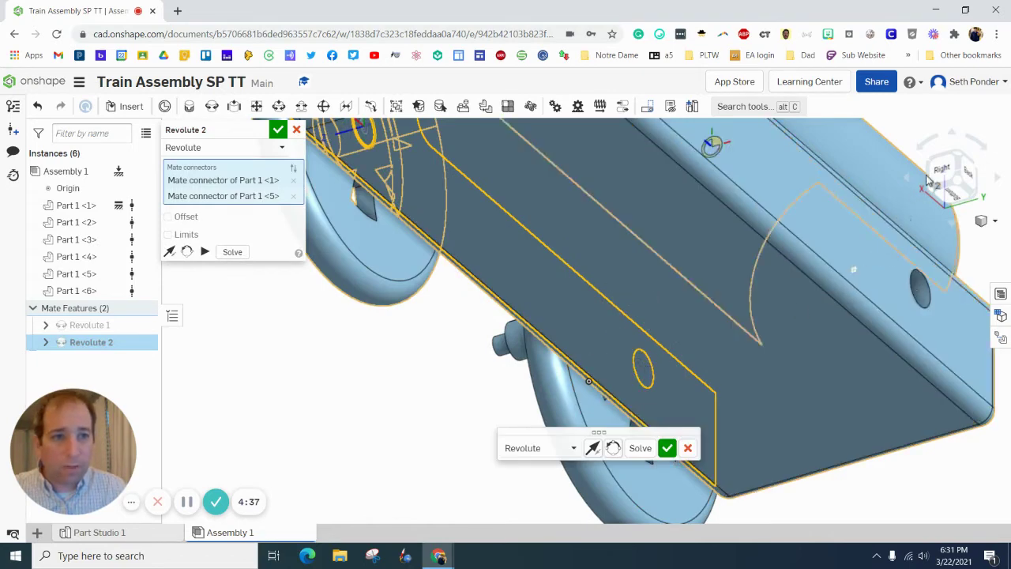
pyautogui.click(988, 222)
pyautogui.click(963, 236)
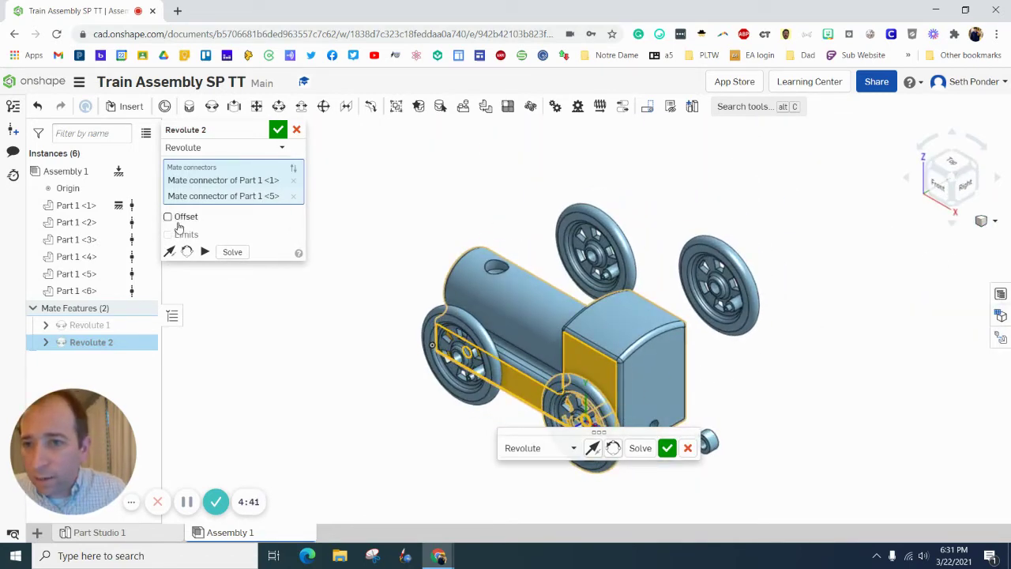
# Add an offset distance to the mate and accept it as Revolute 2.
pyautogui.click(168, 217)
pyautogui.click(278, 234)
pyautogui.write('-.025')
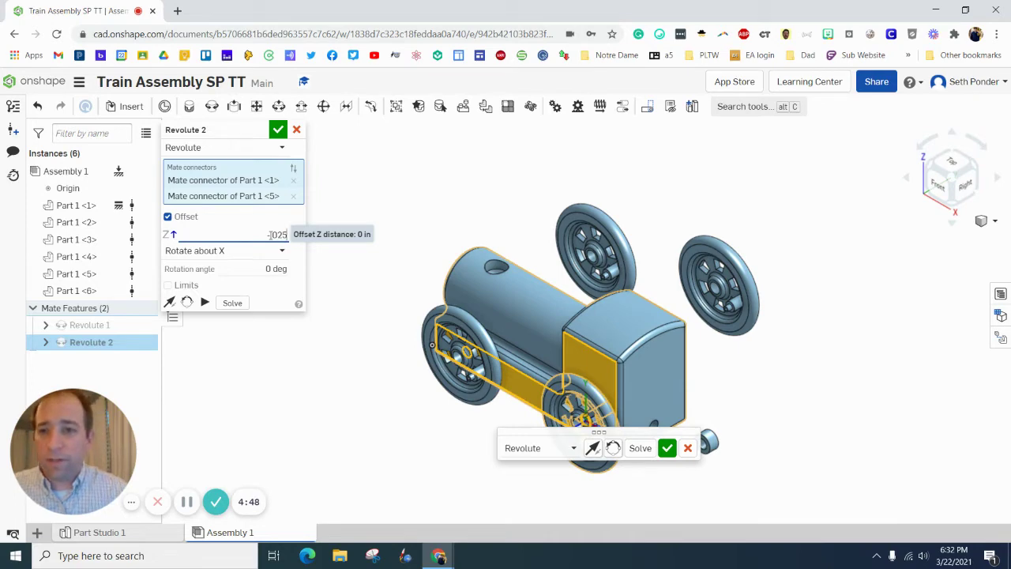
pyautogui.click(278, 129)
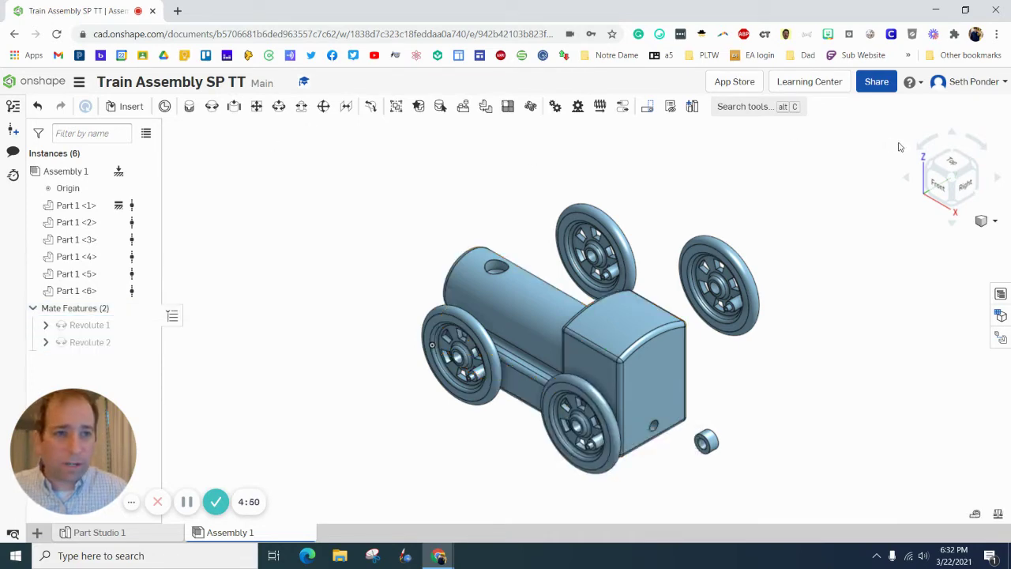
pyautogui.click(952, 162)
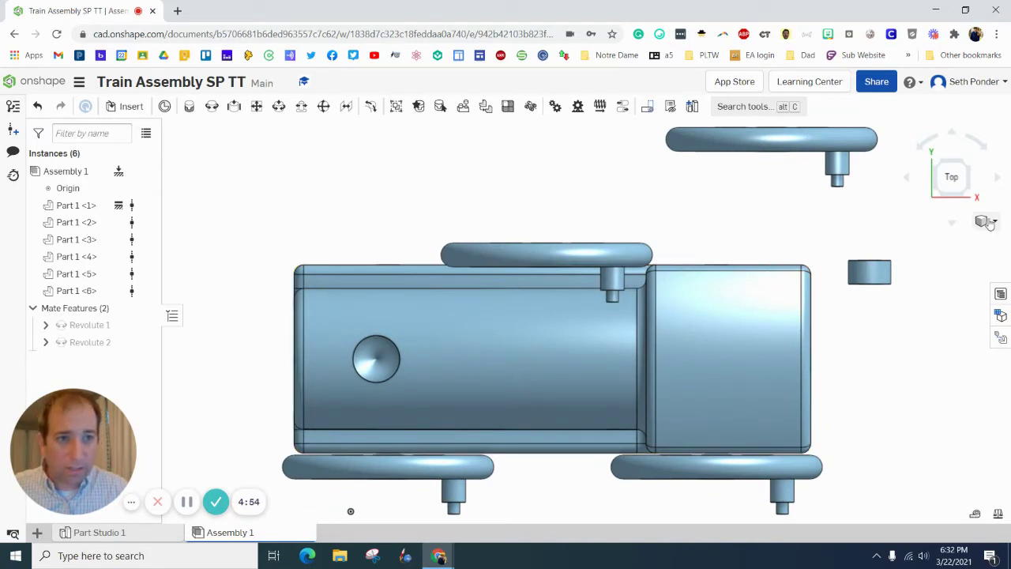
pyautogui.click(980, 221)
pyautogui.click(972, 238)
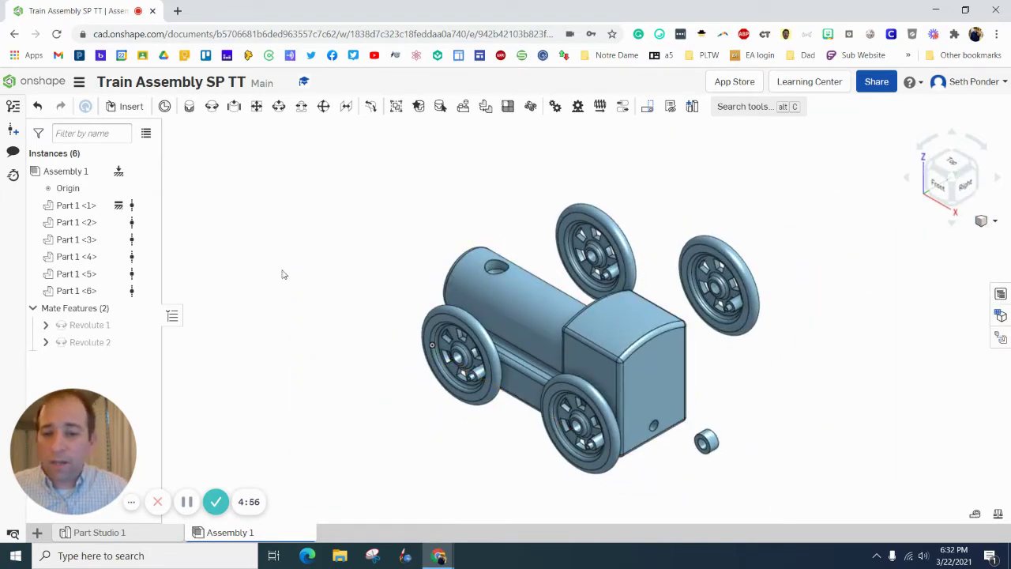
pyautogui.click(127, 106)
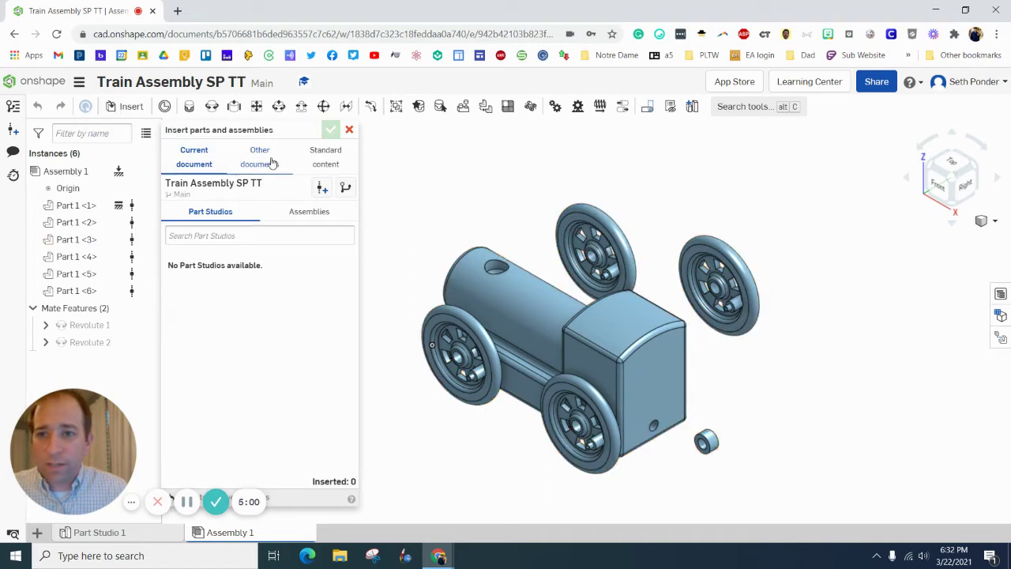
# Open Linkage Arm SP from the Train Project folder and create its version V1.
pyautogui.click(268, 161)
pyautogui.click(219, 222)
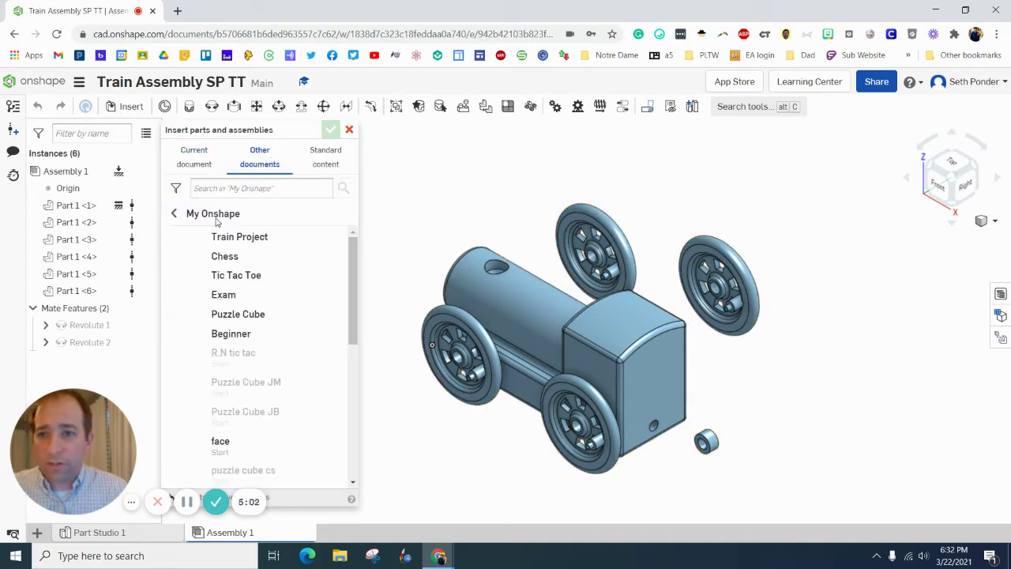
pyautogui.click(218, 239)
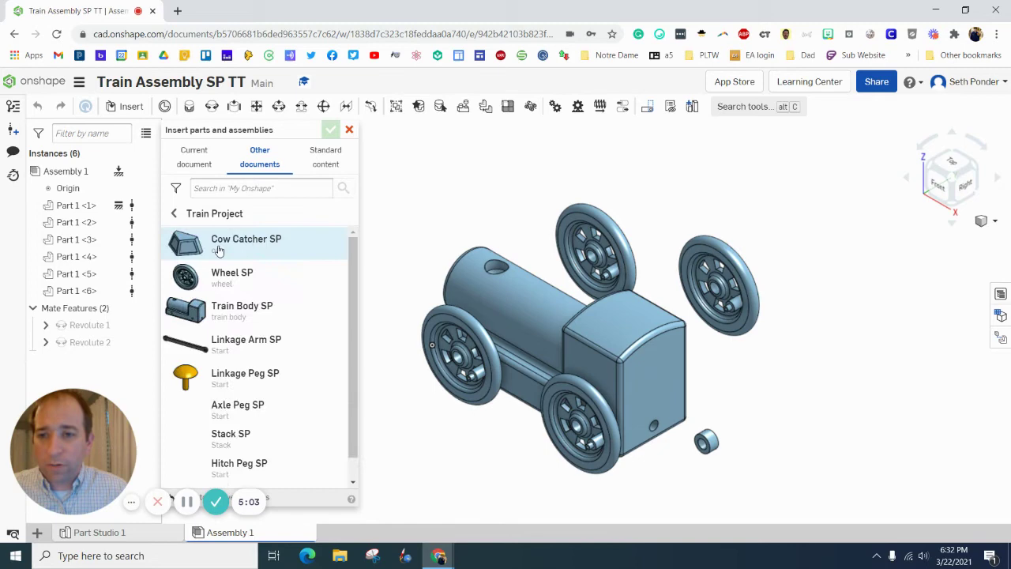
pyautogui.click(221, 348)
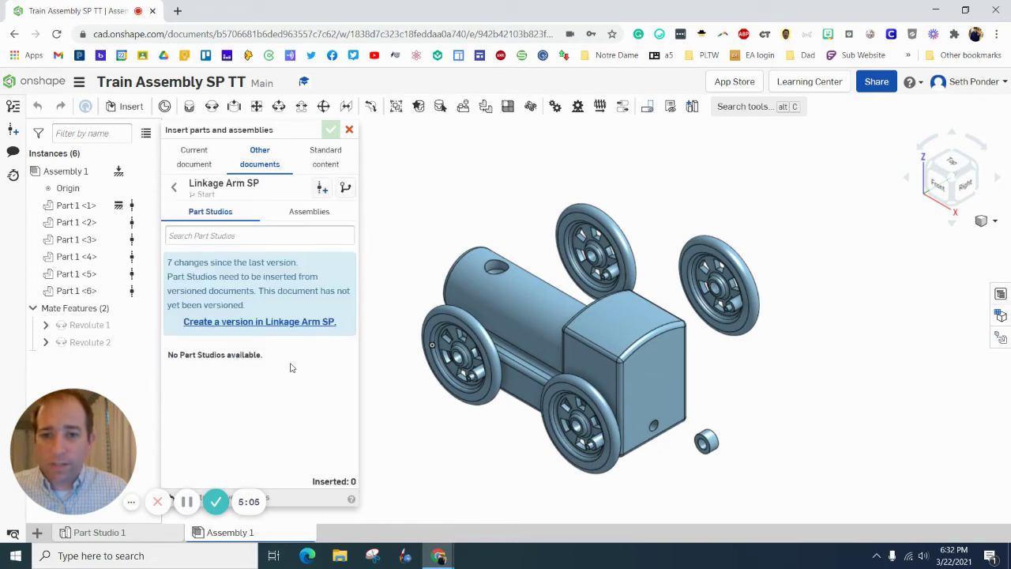
pyautogui.click(237, 324)
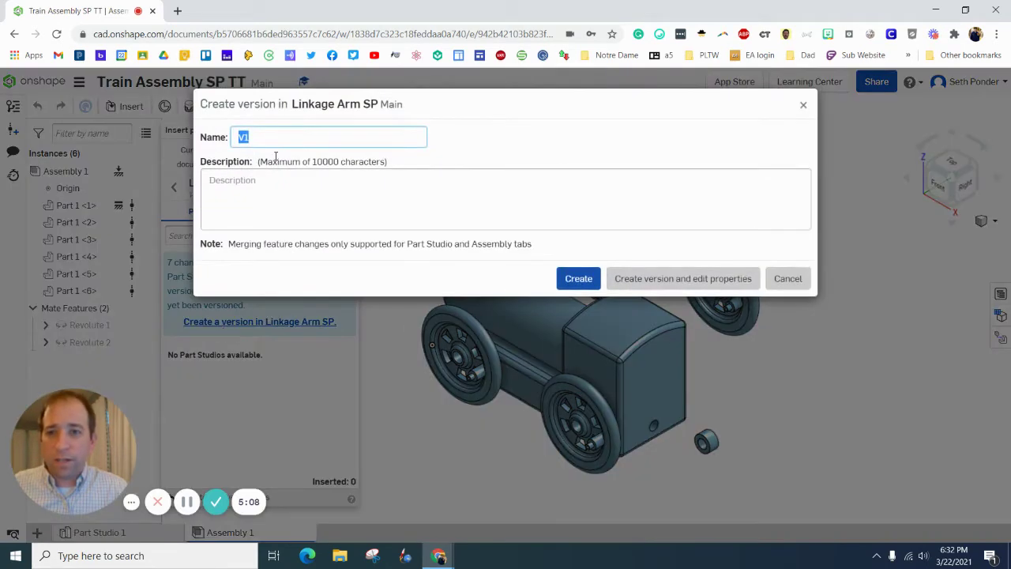
pyautogui.click(578, 280)
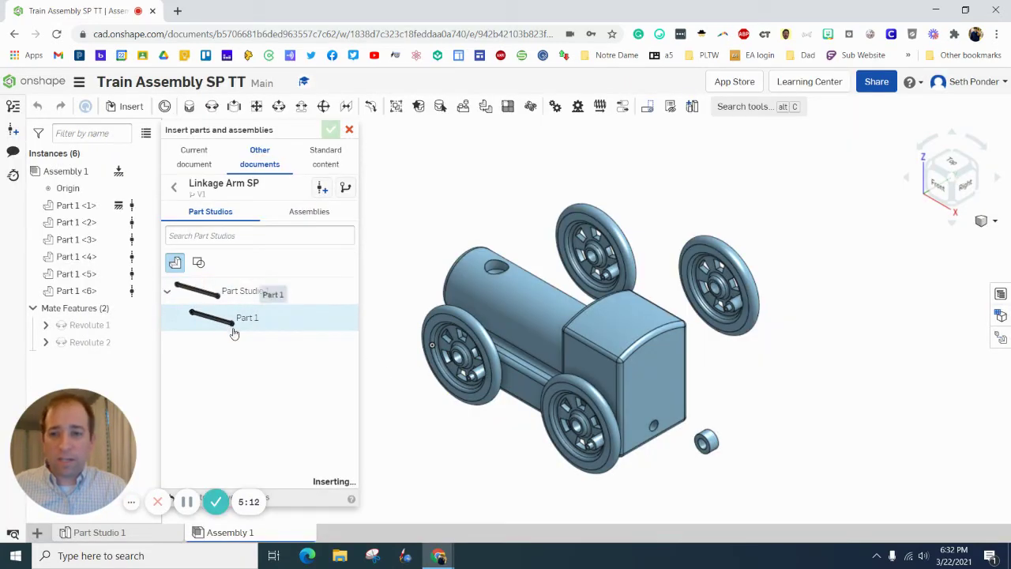
# Place two linkage arms, one lower left and one upper right of the train.
pyautogui.click(227, 320)
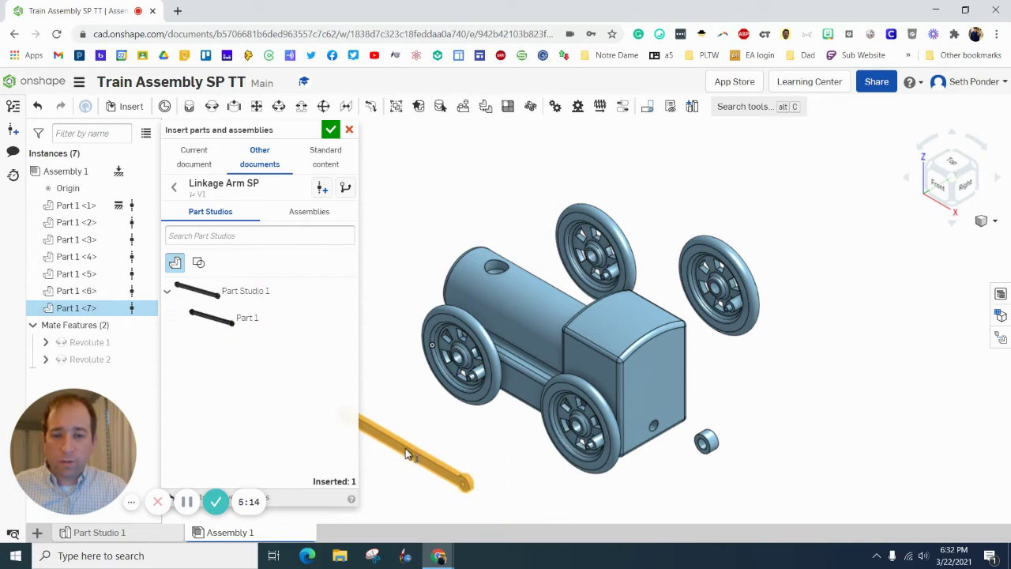
pyautogui.click(406, 452)
pyautogui.click(251, 317)
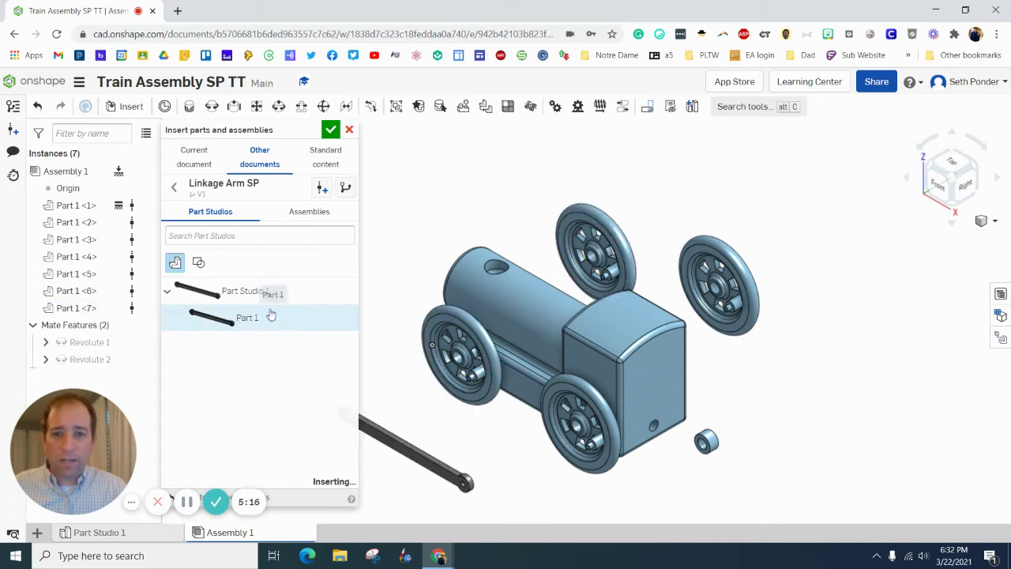
pyautogui.click(826, 193)
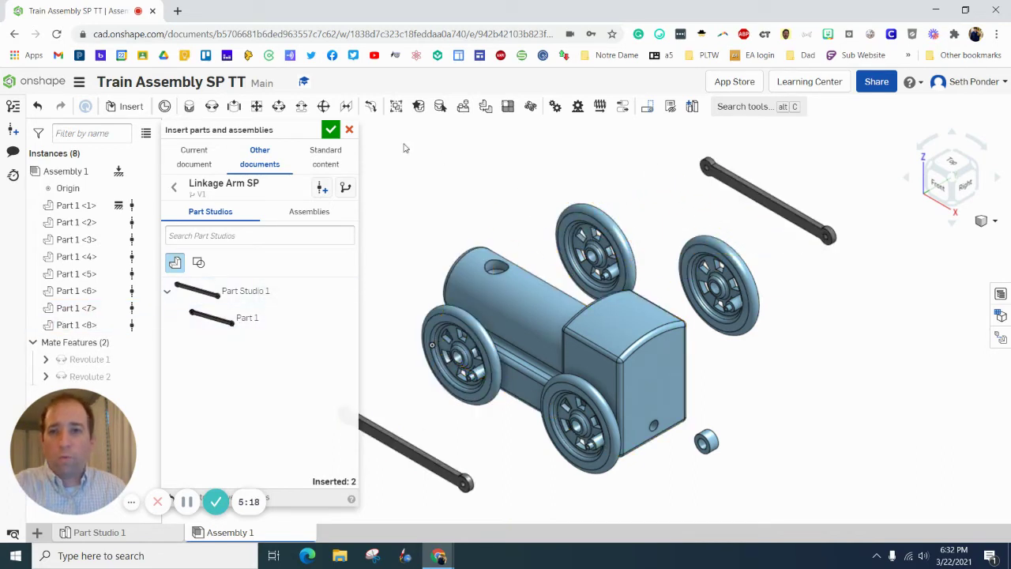
pyautogui.click(330, 130)
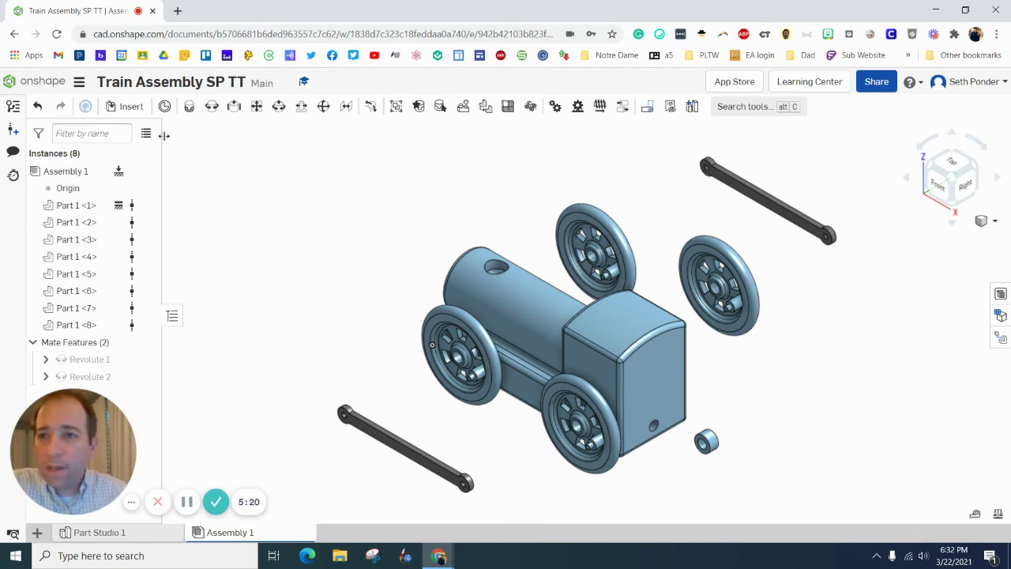
# Start a revolute mate on the wheel pin's mate connector.
pyautogui.click(212, 110)
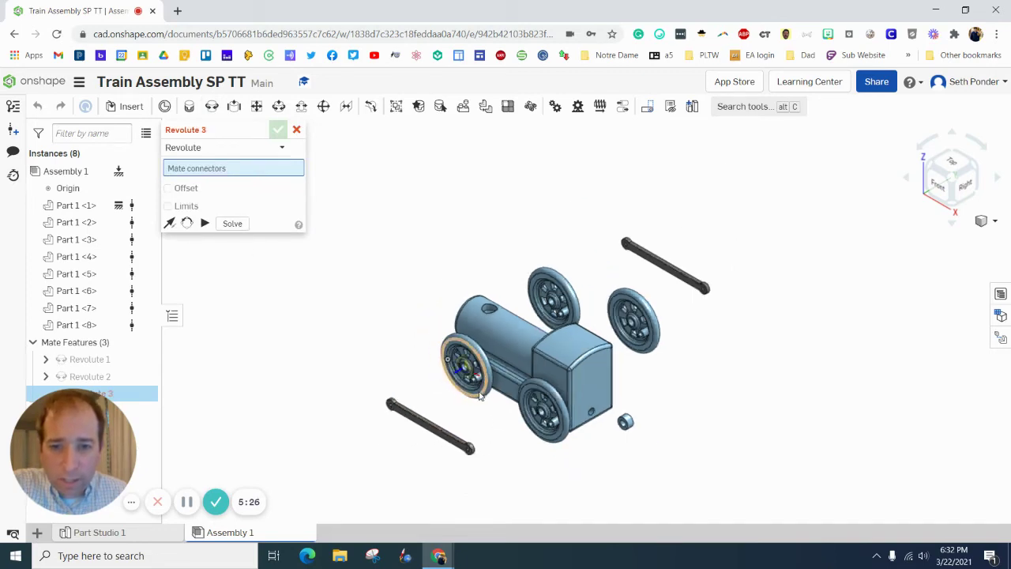
pyautogui.scroll(3, 477, 371)
pyautogui.scroll(5, 477, 364)
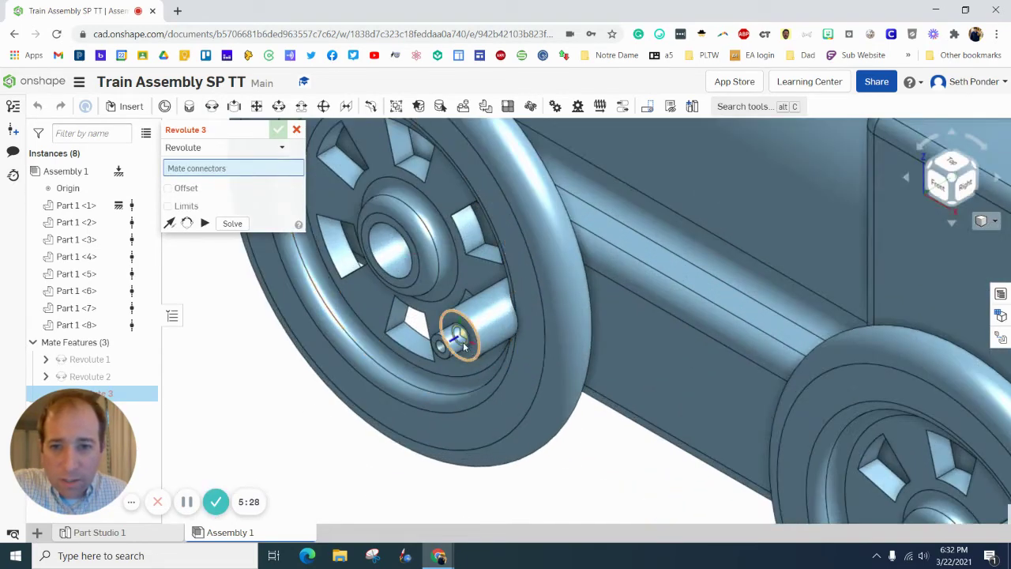
pyautogui.scroll(2, 461, 347)
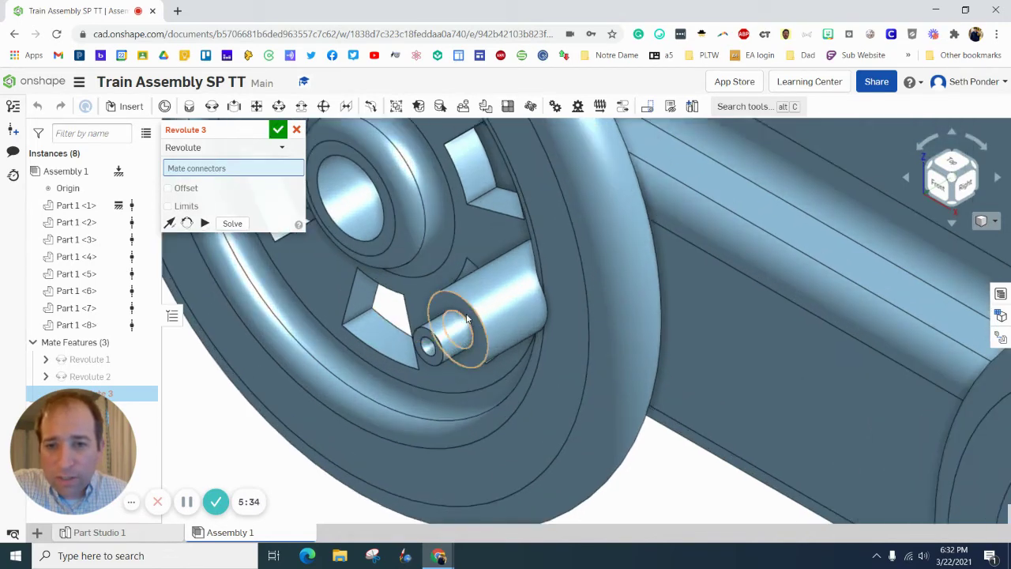
pyautogui.click(464, 319)
# Join the linkage arm end's connector to the pin and accept the mate.
pyautogui.scroll(-2, 380, 369)
pyautogui.scroll(-3, 380, 372)
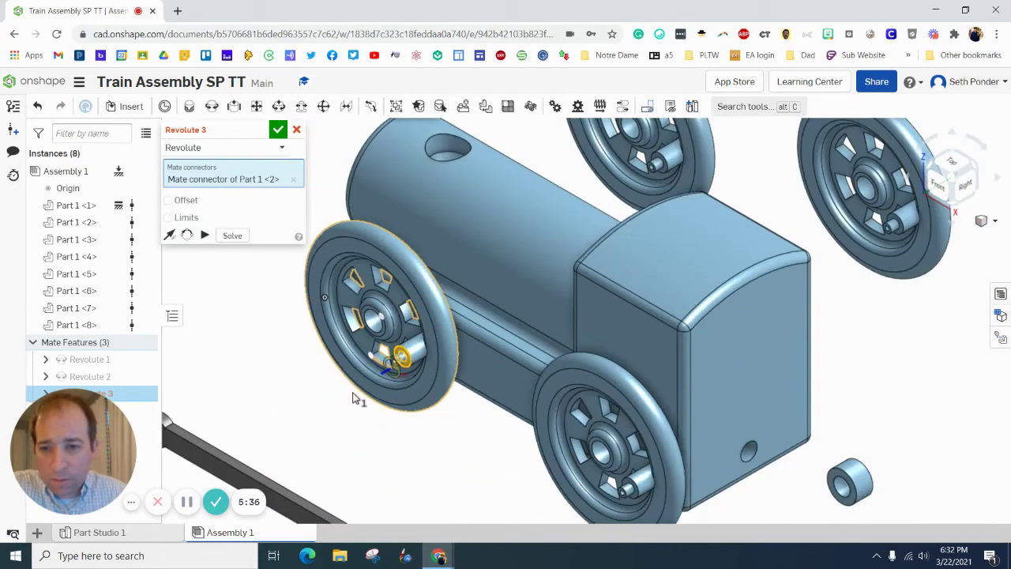
pyautogui.scroll(-1, 355, 399)
pyautogui.scroll(2, 180, 424)
pyautogui.scroll(2, 180, 424)
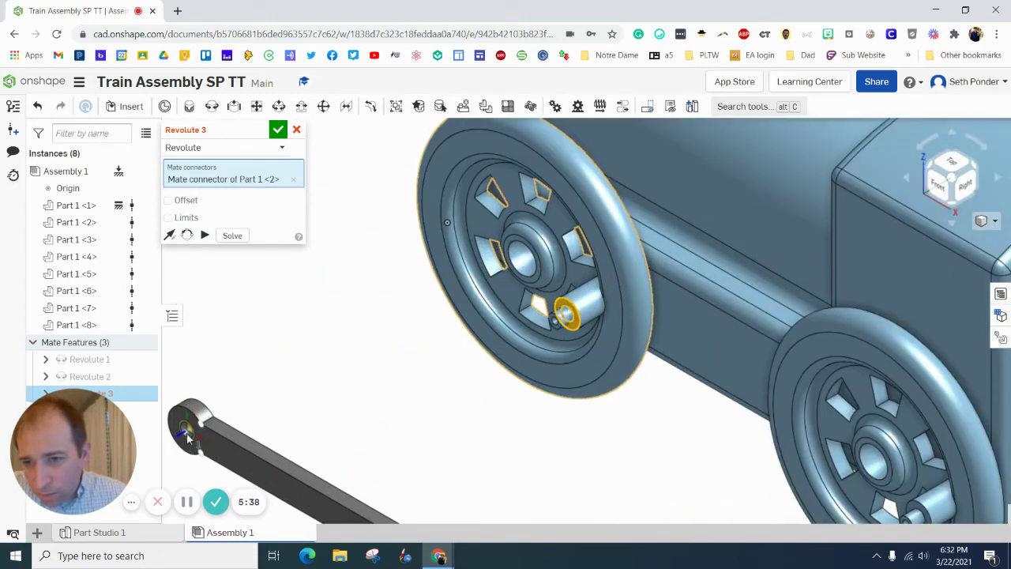
pyautogui.click(184, 424)
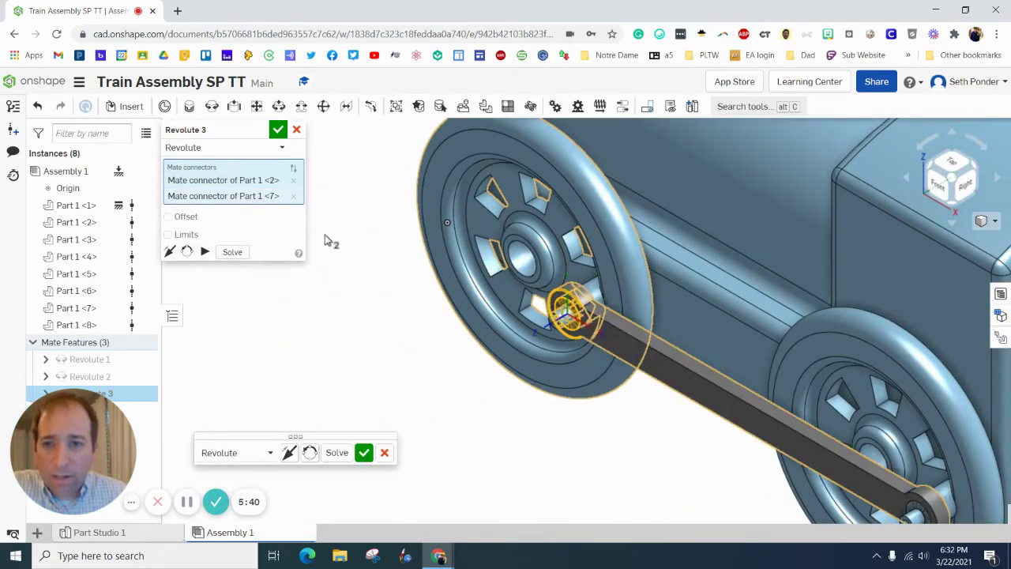
pyautogui.click(277, 130)
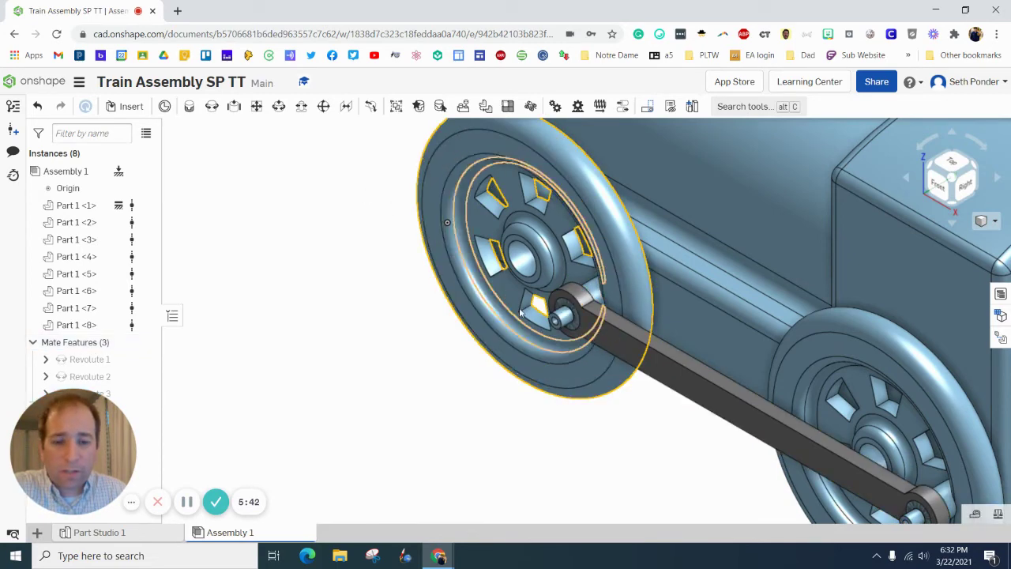
pyautogui.scroll(3, 573, 327)
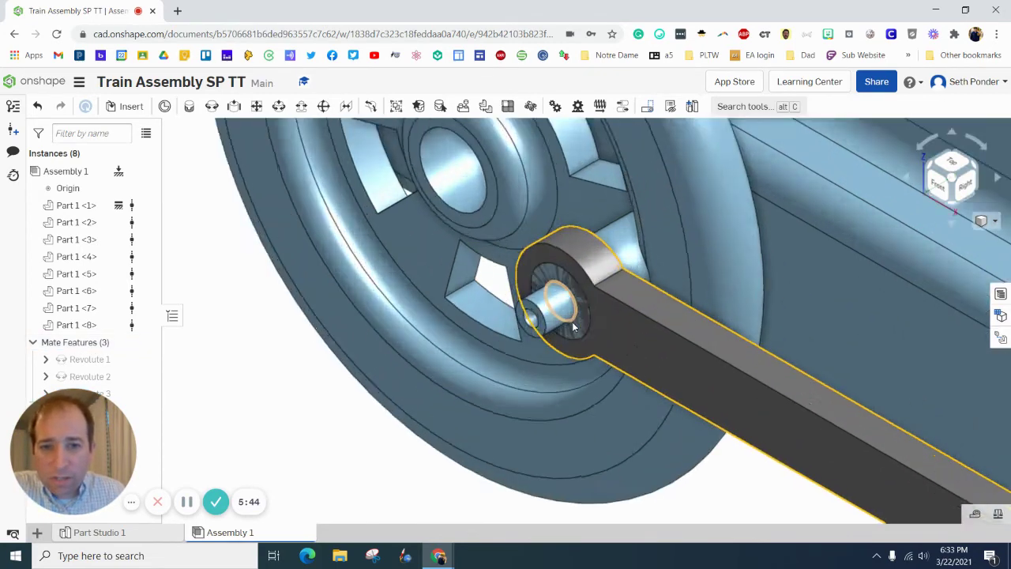
pyautogui.scroll(-2, 573, 327)
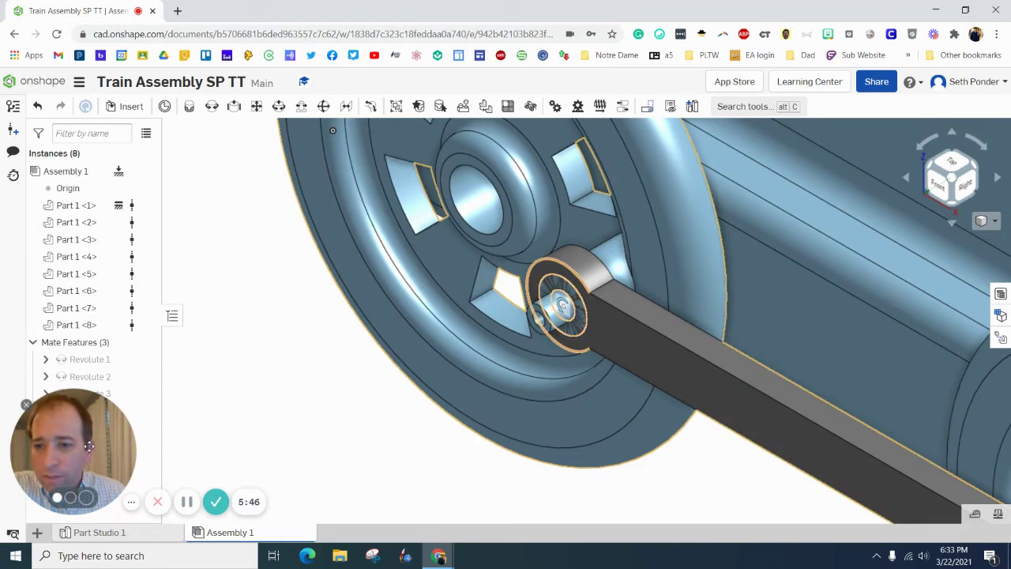
pyautogui.moveTo(89, 447); pyautogui.dragTo(219, 444)
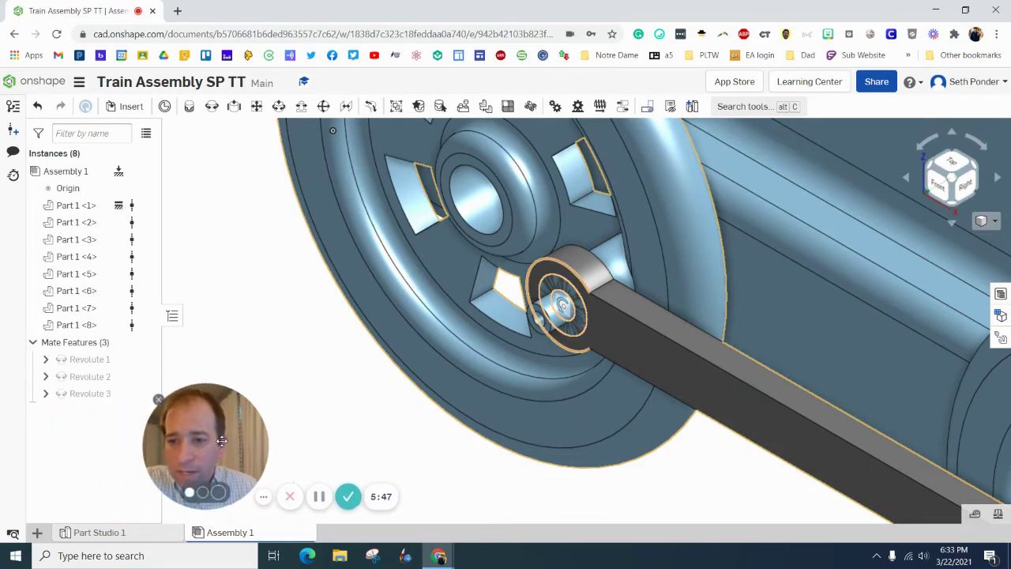
# Flip the primary axis of Revolute 3.
pyautogui.doubleClick(90, 394)
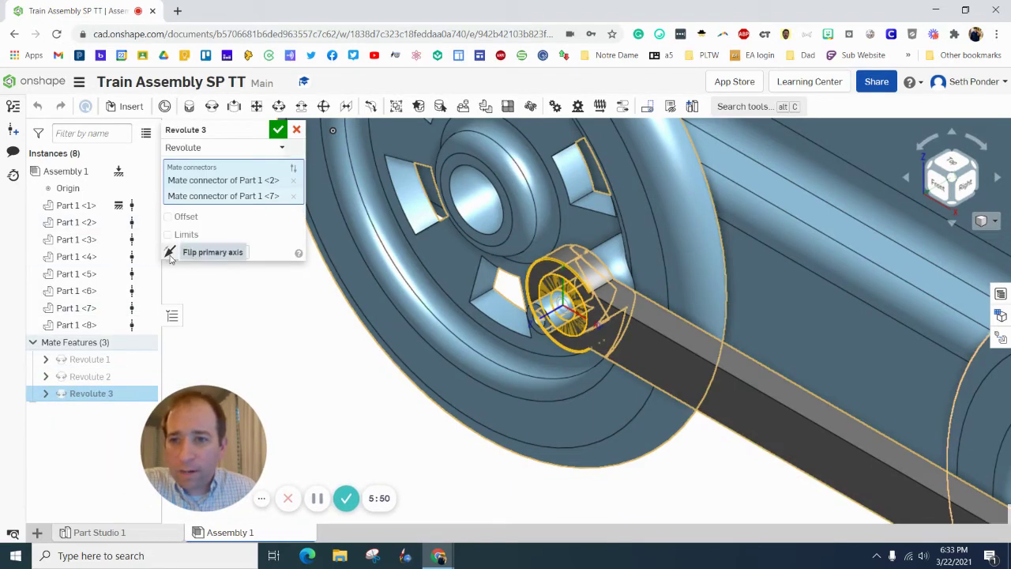
pyautogui.click(169, 251)
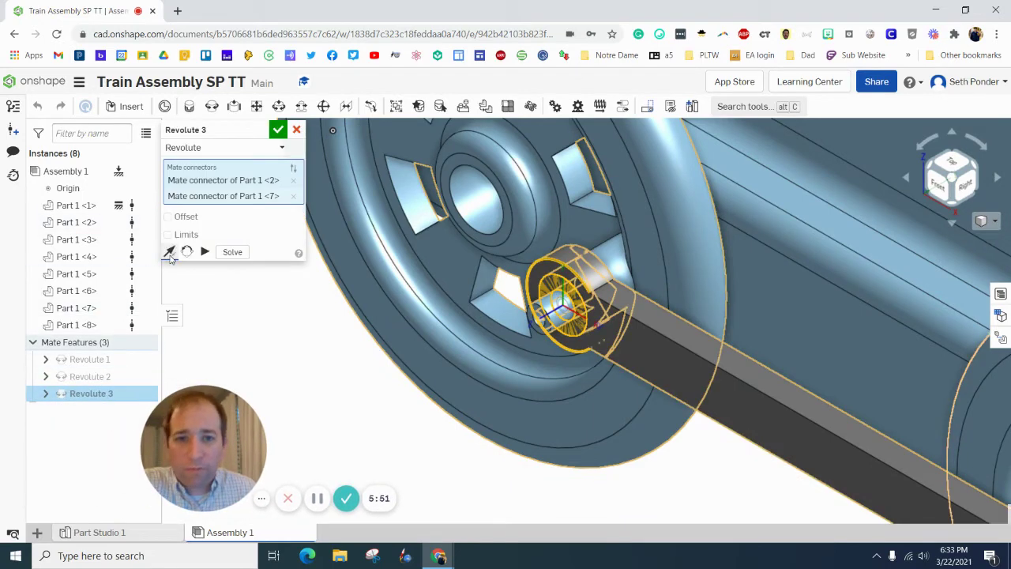
pyautogui.click(278, 131)
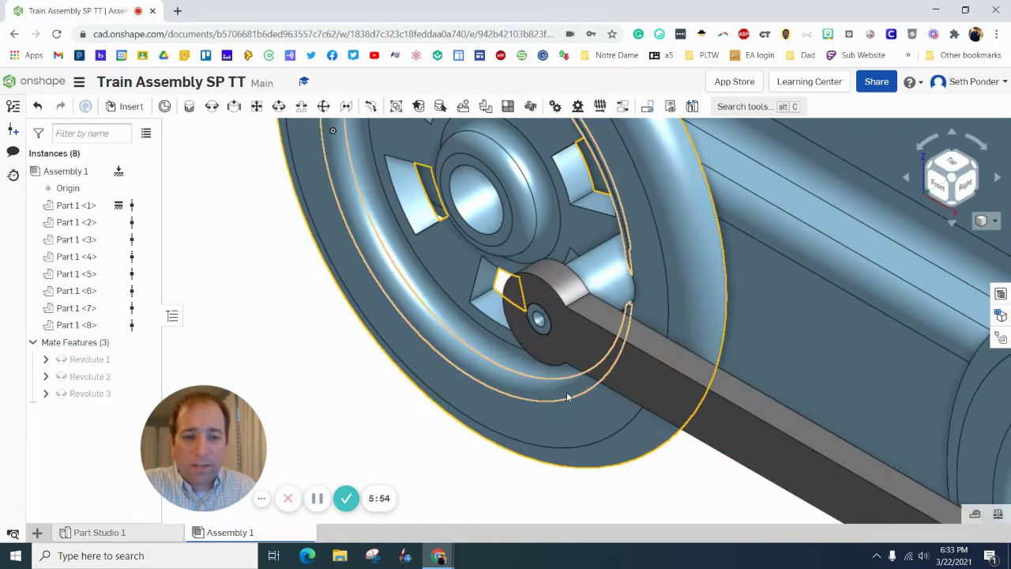
# Swing the linkage arm around its wheel pin to hang downward.
pyautogui.scroll(-5, 699, 347)
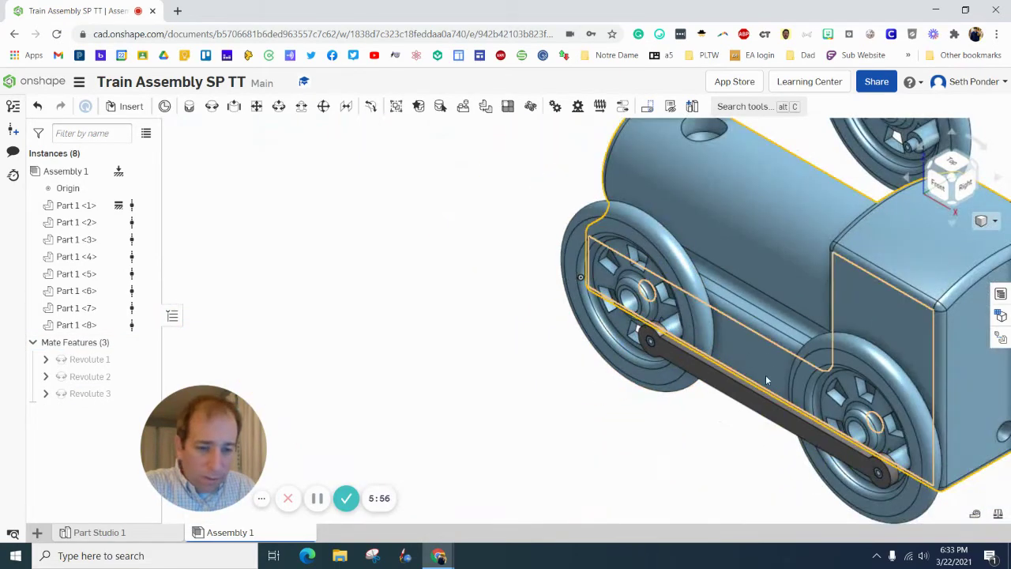
pyautogui.click(792, 415)
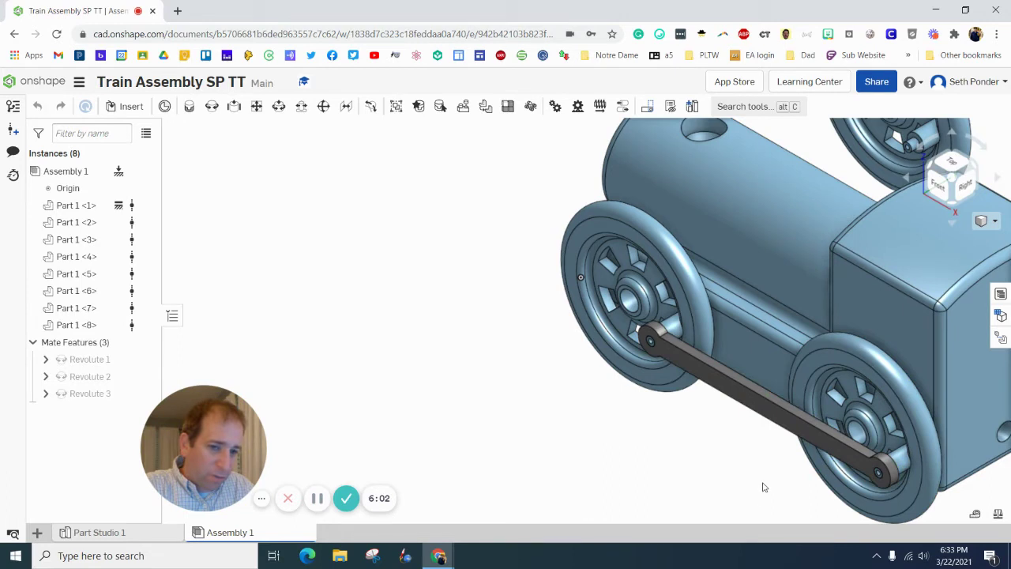
pyautogui.moveTo(780, 434); pyautogui.dragTo(785, 442)
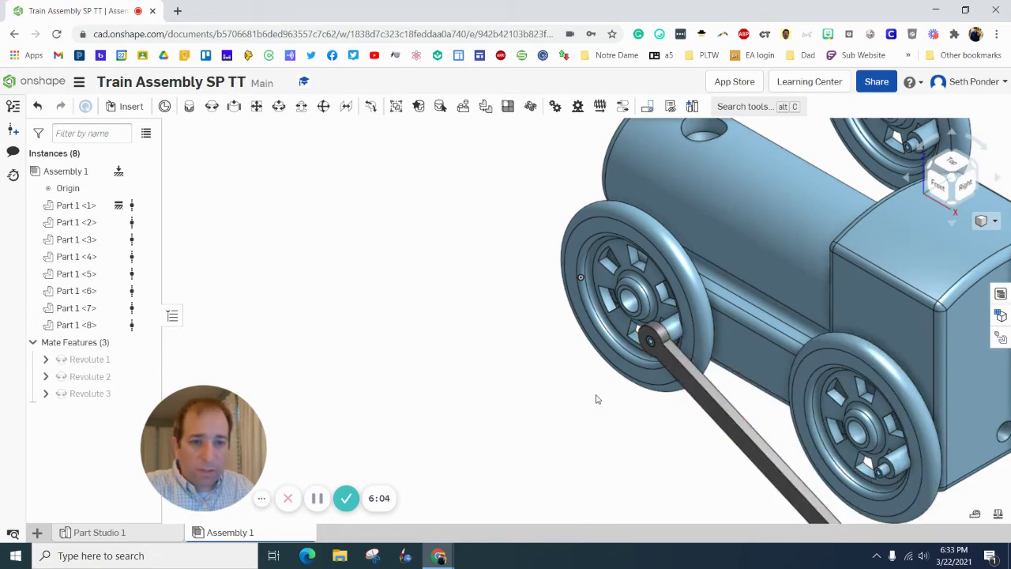
pyautogui.moveTo(597, 399); pyautogui.dragTo(245, 245, button='middle')
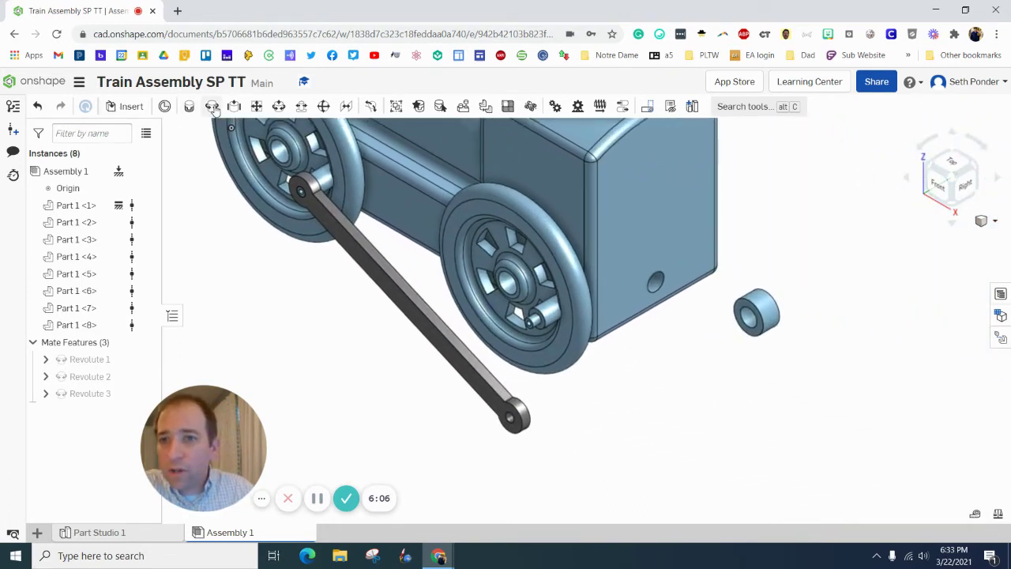
# Start a revolute mate on the rear wheel's pin and rotate the view to reach the arm.
pyautogui.click(211, 107)
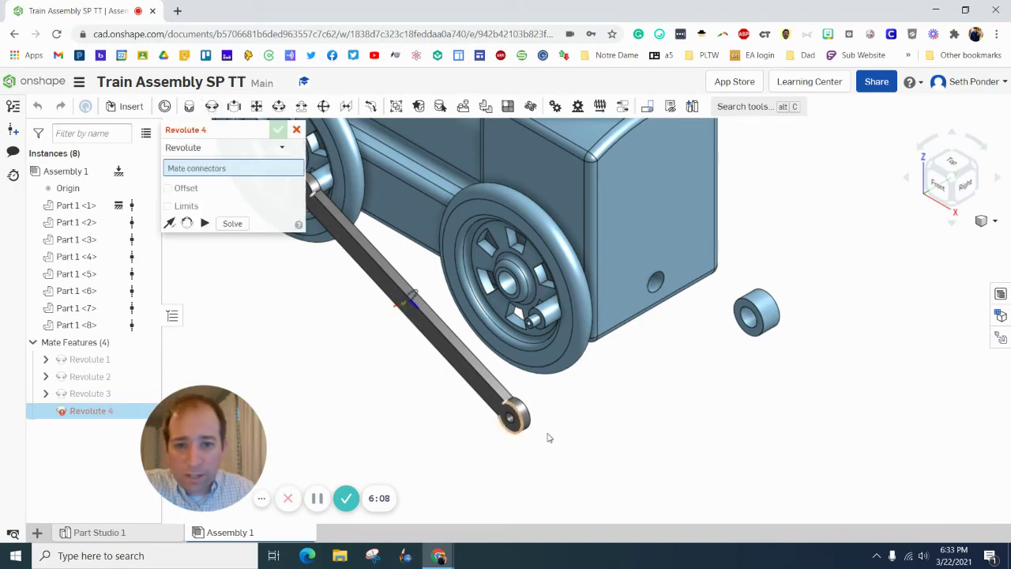
pyautogui.scroll(-2, 537, 316)
pyautogui.scroll(5, 533, 320)
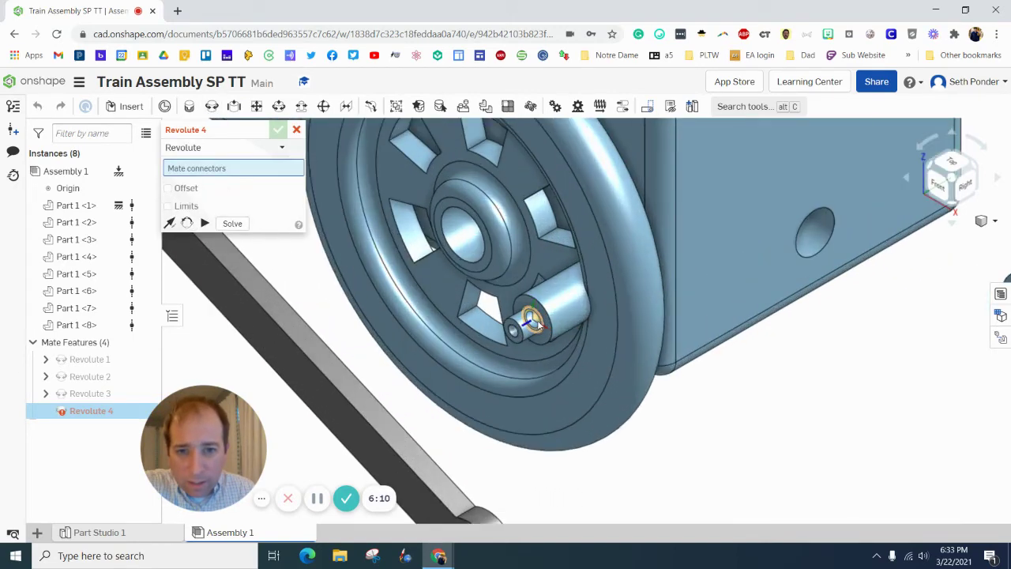
pyautogui.click(540, 319)
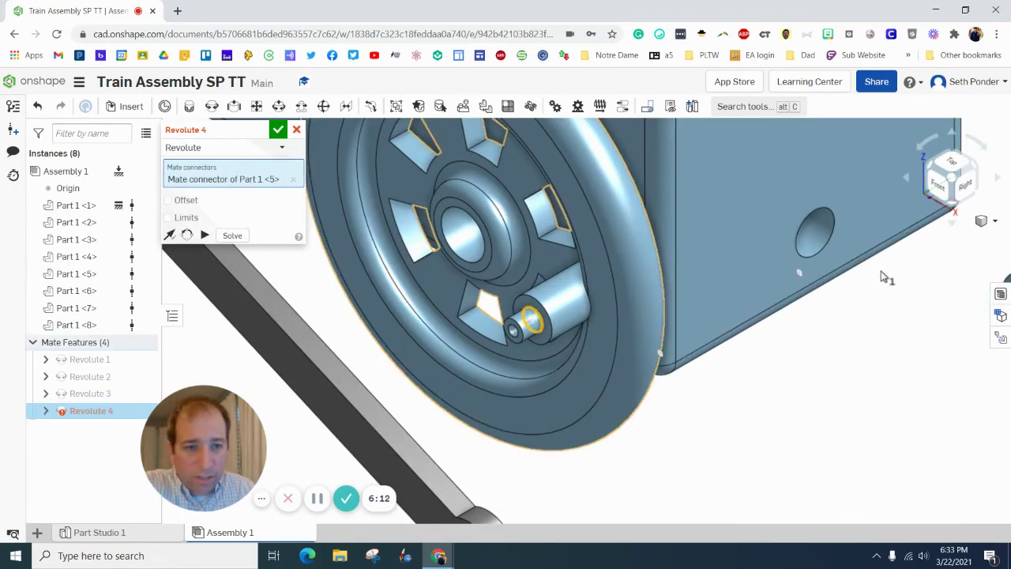
pyautogui.scroll(2, 823, 387)
pyautogui.scroll(-4, 828, 377)
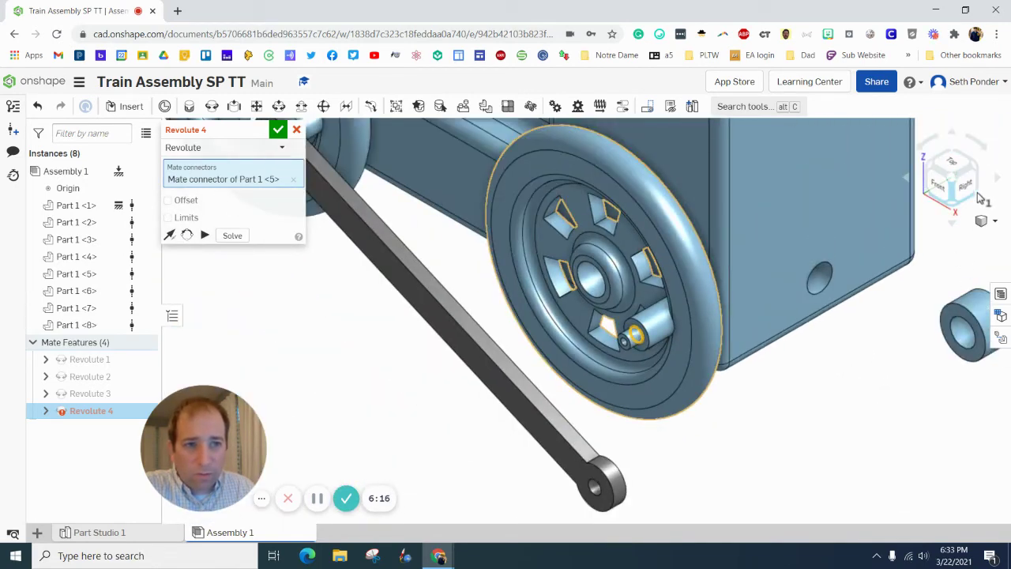
pyautogui.hotkey('shift', '6')
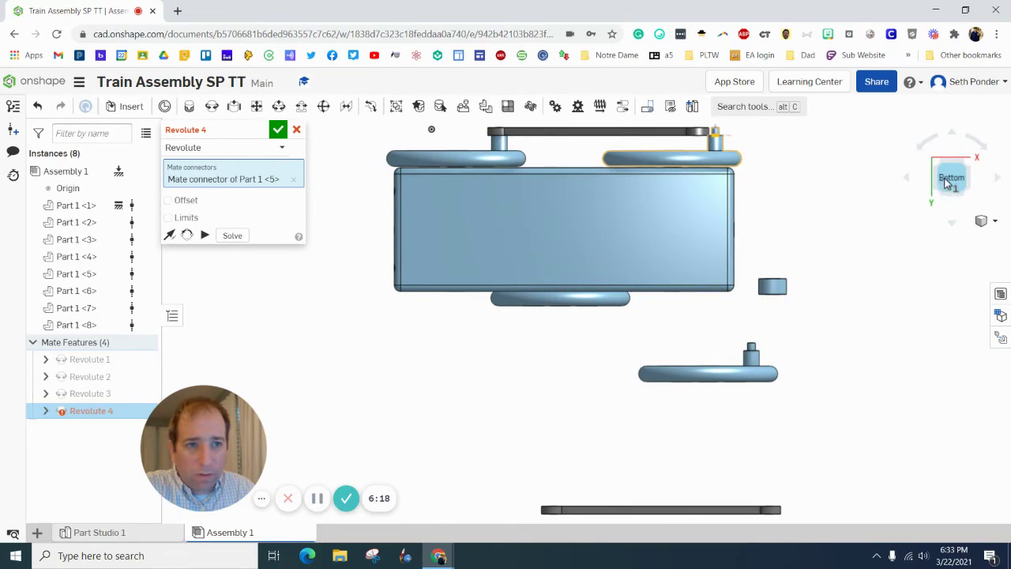
pyautogui.click(987, 221)
pyautogui.click(920, 237)
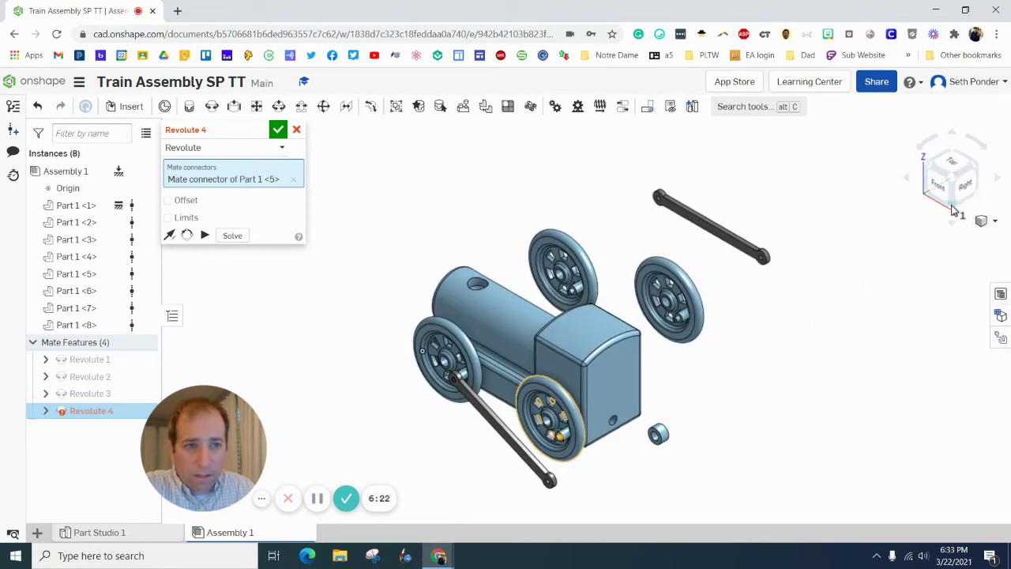
pyautogui.click(977, 200)
pyautogui.click(980, 209)
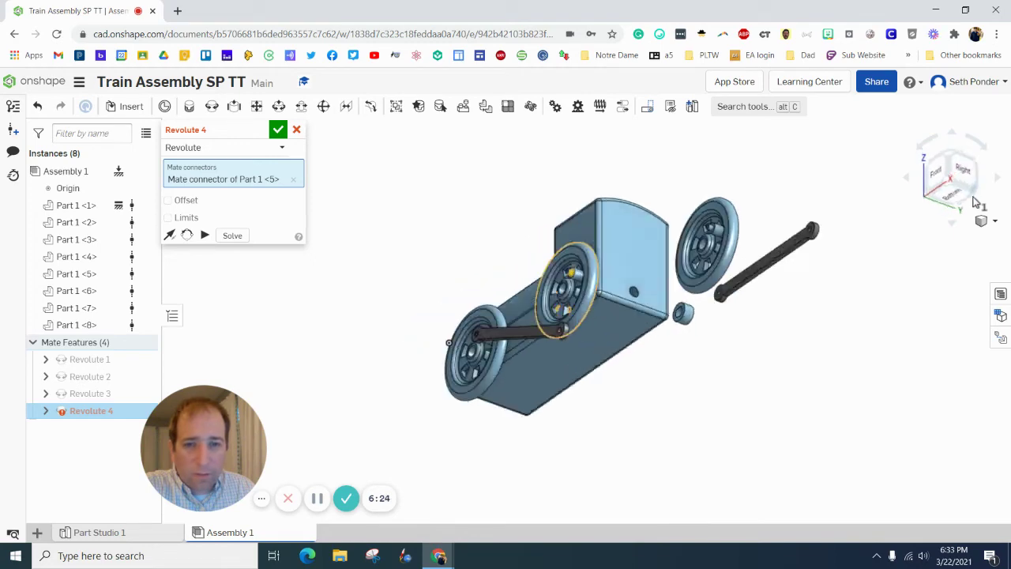
pyautogui.scroll(3, 435, 416)
pyautogui.scroll(2, 435, 416)
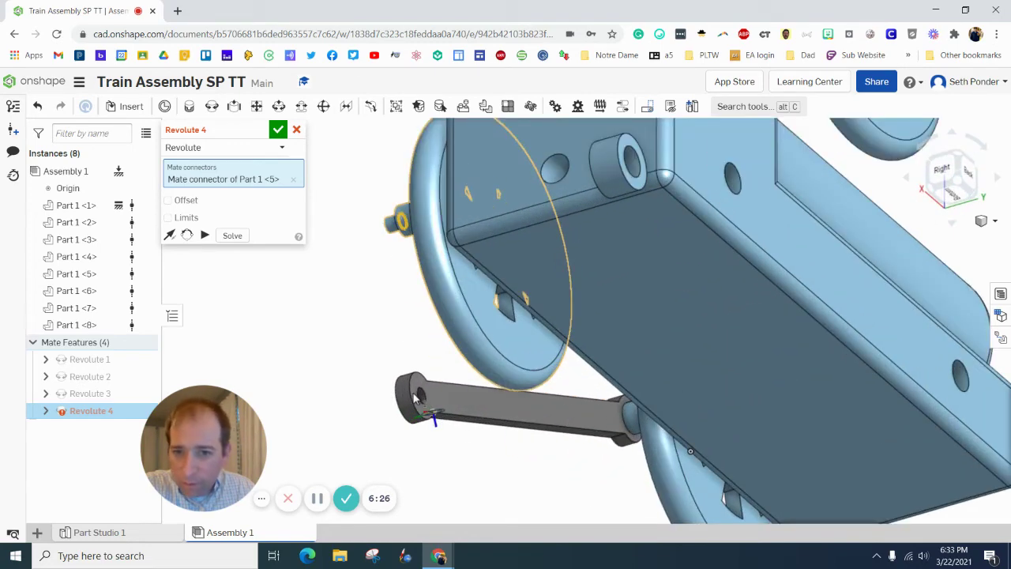
pyautogui.scroll(2, 431, 416)
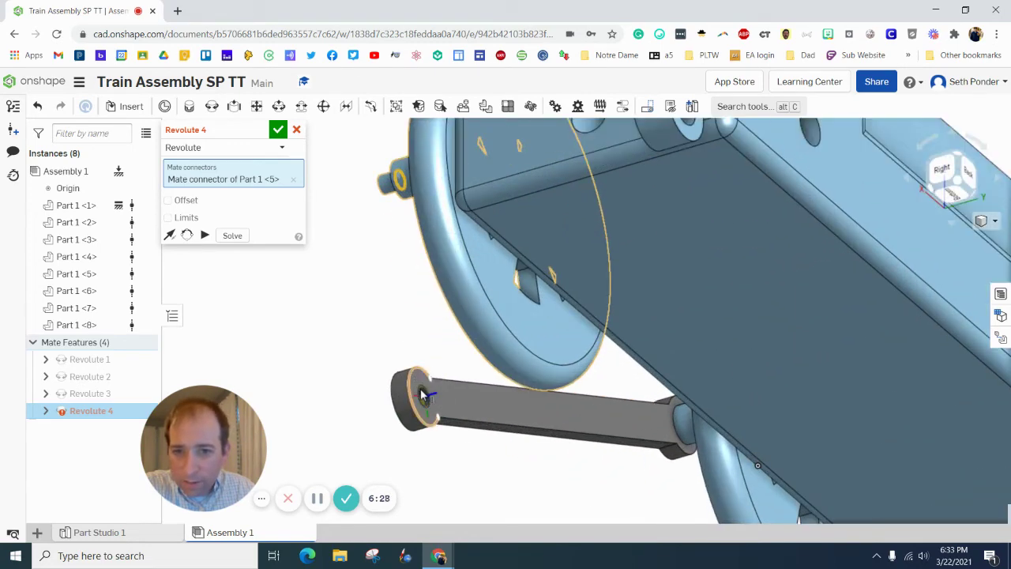
# Select the arm's free end as the second mate point, back in isometric view.
pyautogui.click(422, 395)
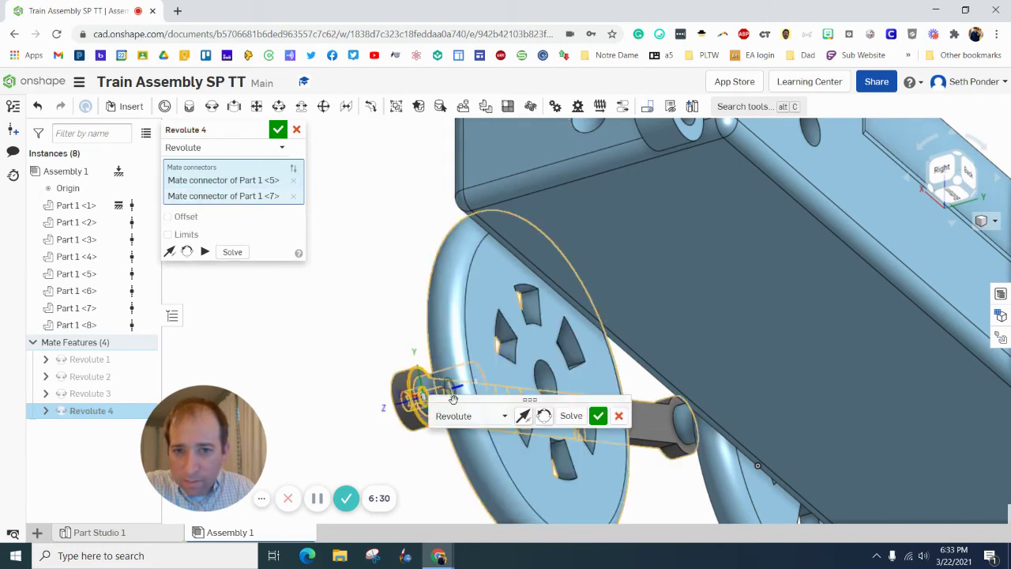
pyautogui.click(987, 221)
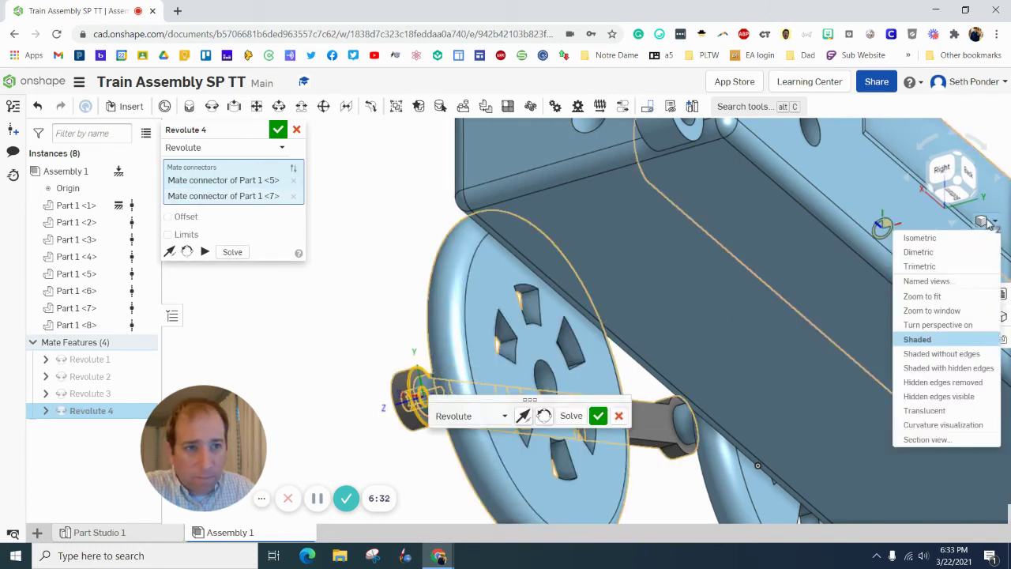
pyautogui.click(920, 238)
pyautogui.scroll(3, 573, 442)
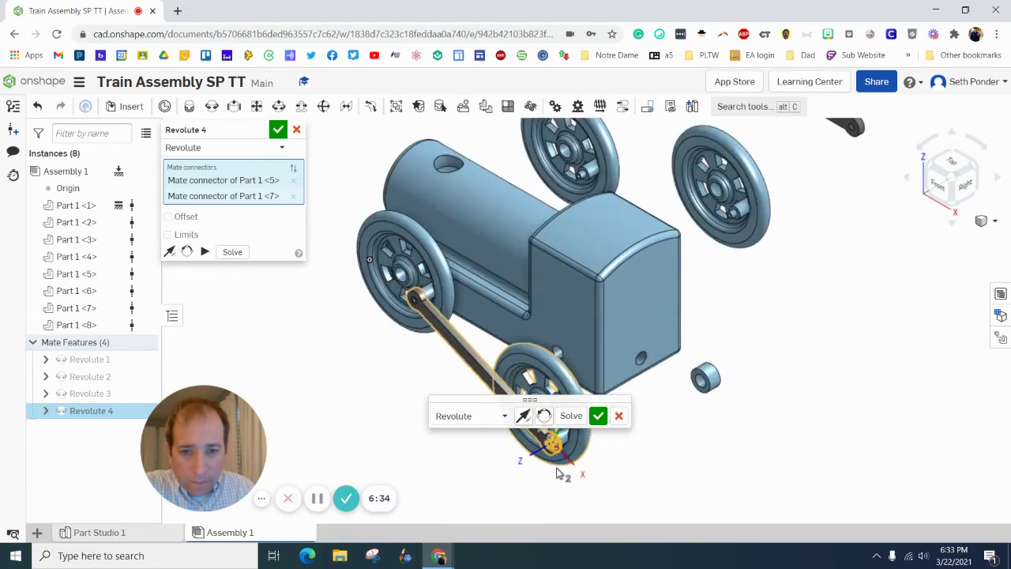
pyautogui.scroll(3, 563, 424)
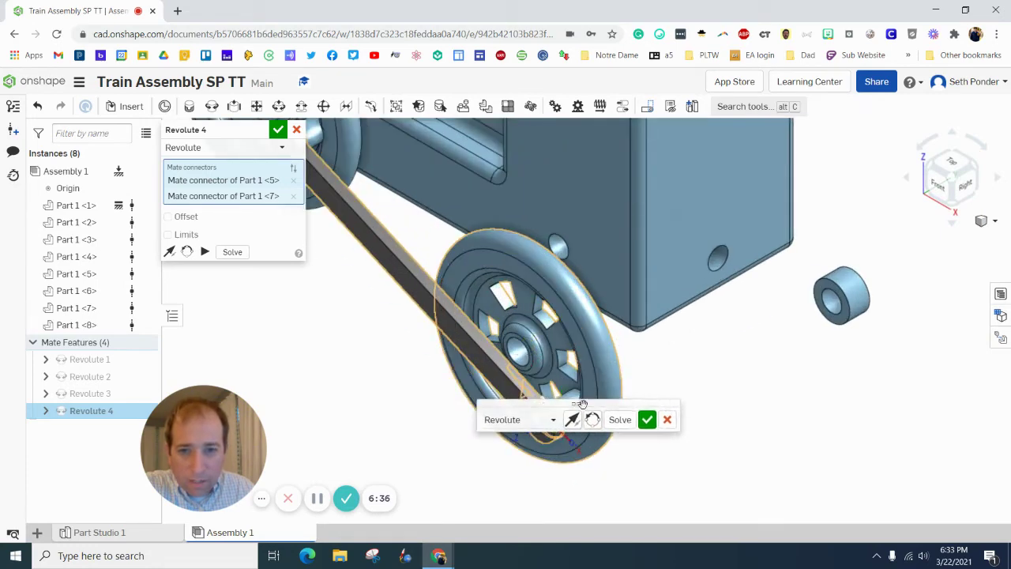
pyautogui.moveTo(487, 397); pyautogui.dragTo(728, 373)
pyautogui.scroll(3, 549, 426)
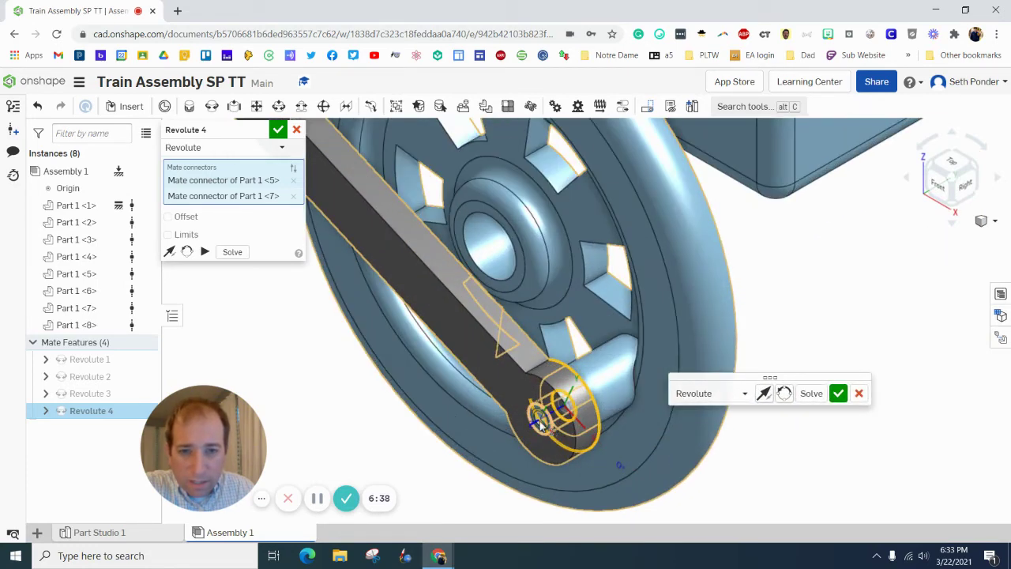
# Commit Revolute 4 and cancel the extra Revolute 5 mate.
pyautogui.click(839, 397)
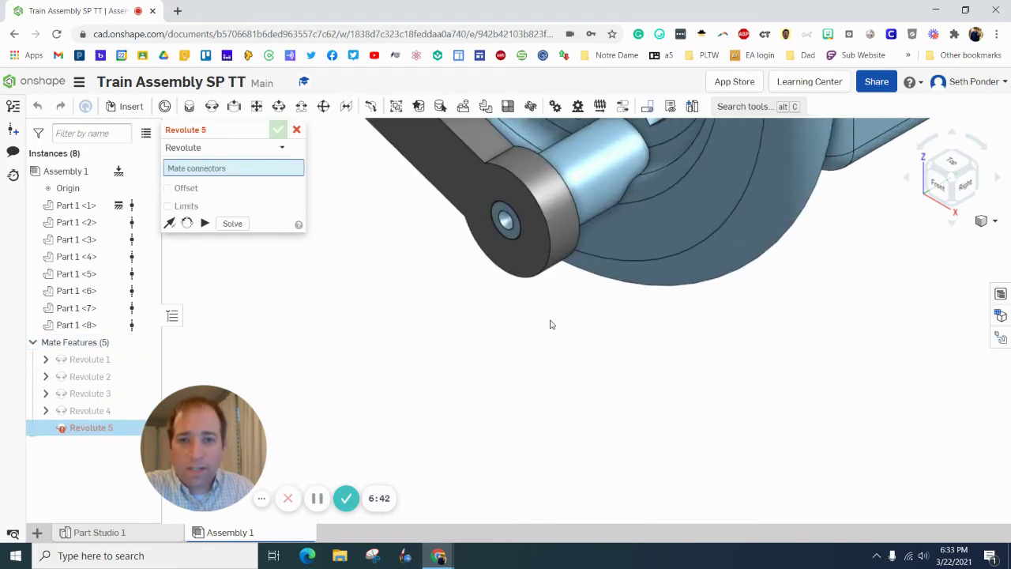
pyautogui.scroll(-2, 544, 429)
pyautogui.scroll(-2, 580, 383)
pyautogui.scroll(-2, 601, 355)
pyautogui.scroll(-2, 612, 340)
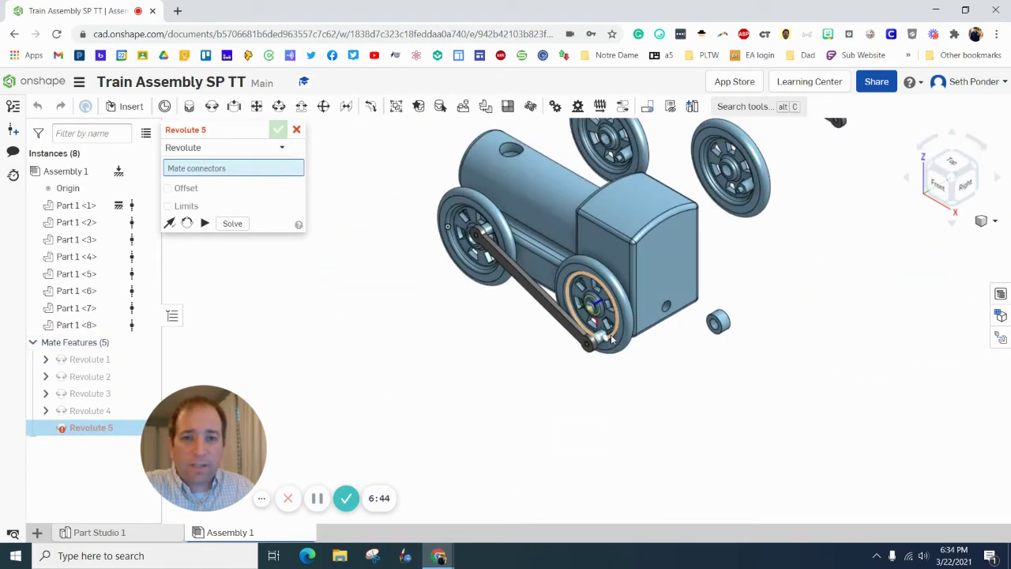
pyautogui.click(297, 129)
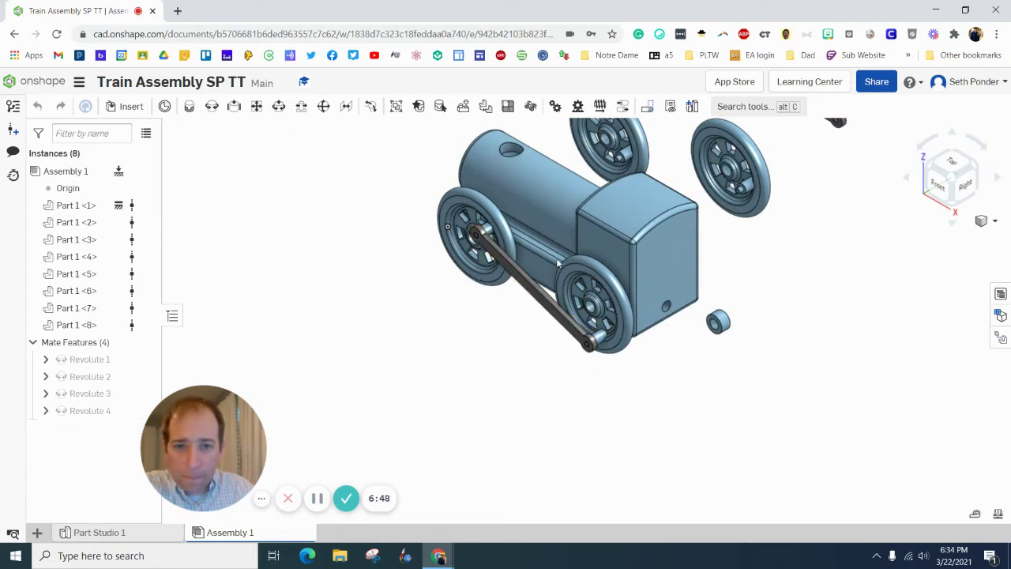
# Drag the linkage arm down and back up to check both wheels turn together.
pyautogui.moveTo(528, 273); pyautogui.dragTo(593, 371)
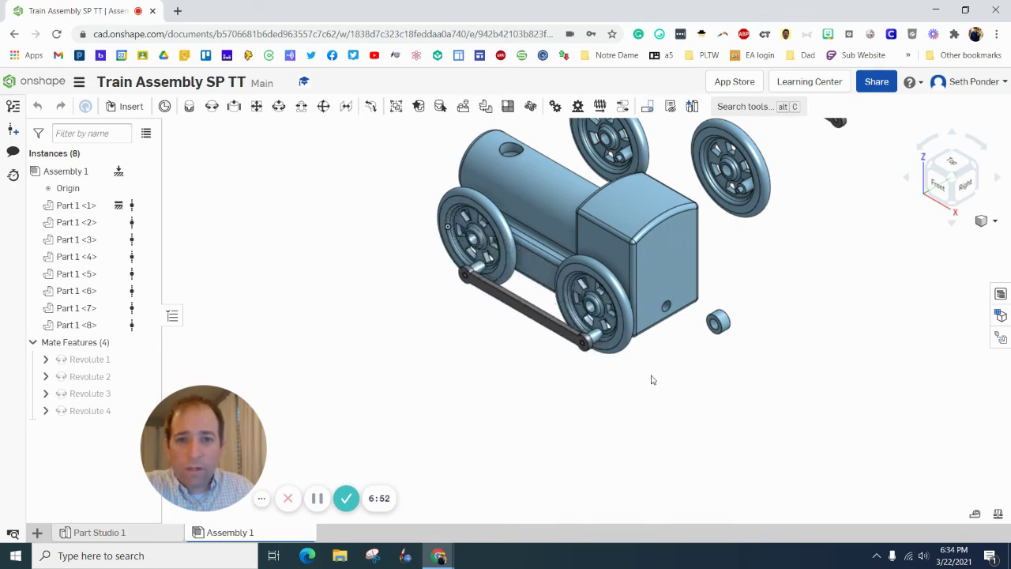
pyautogui.moveTo(594, 371)
pyautogui.mouseDown()
pyautogui.moveTo(495, 192)
pyautogui.moveTo(487, 333)
pyautogui.moveTo(548, 346)
pyautogui.moveTo(481, 314)
pyautogui.moveTo(540, 349)
pyautogui.moveTo(512, 350)
pyautogui.mouseUp()
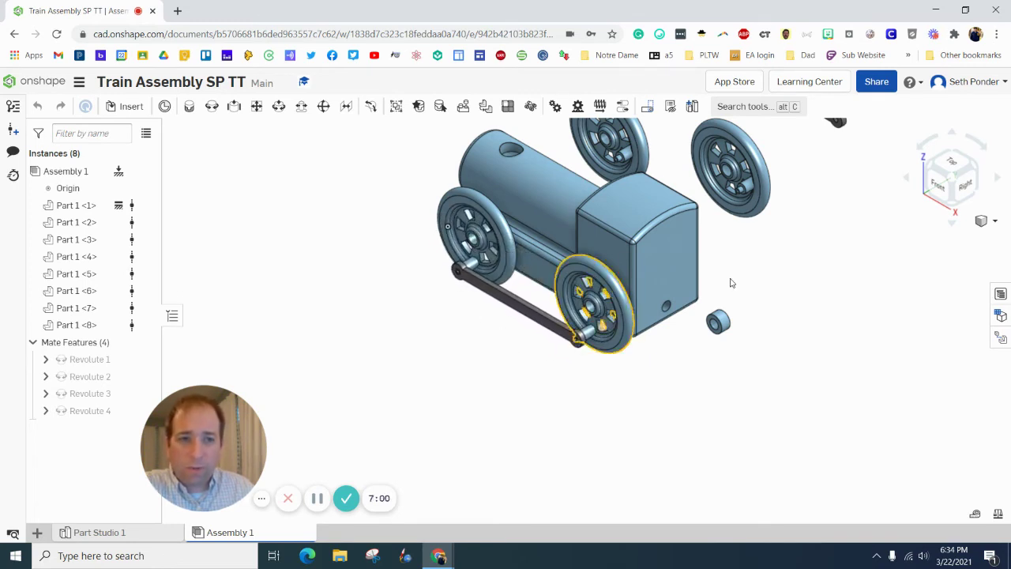
pyautogui.scroll(3, 521, 330)
pyautogui.scroll(3, 519, 303)
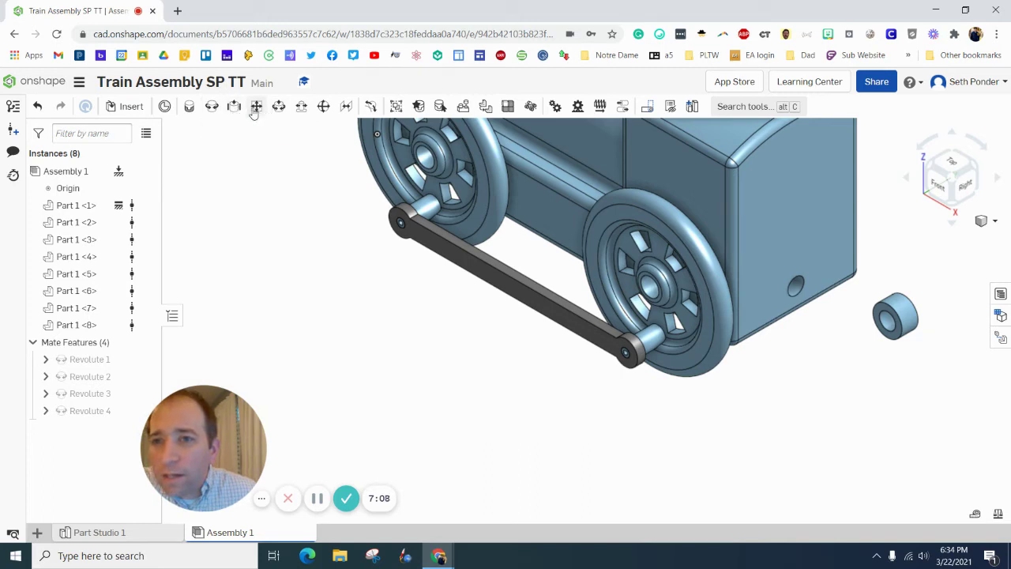
# Cancel the Planar mate and start a Parallel mate on a left-wheel spoke face.
pyautogui.click(257, 107)
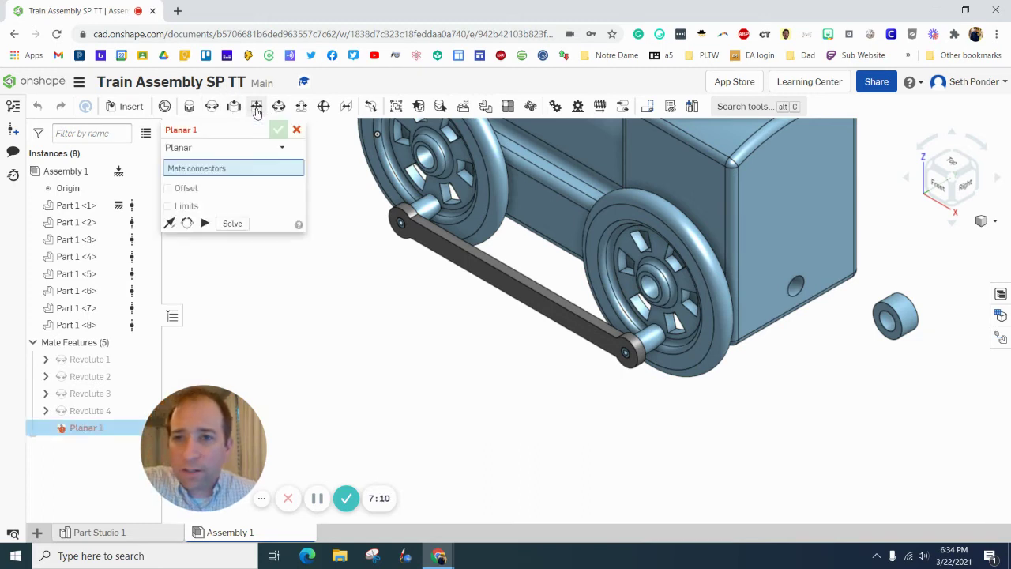
pyautogui.click(296, 130)
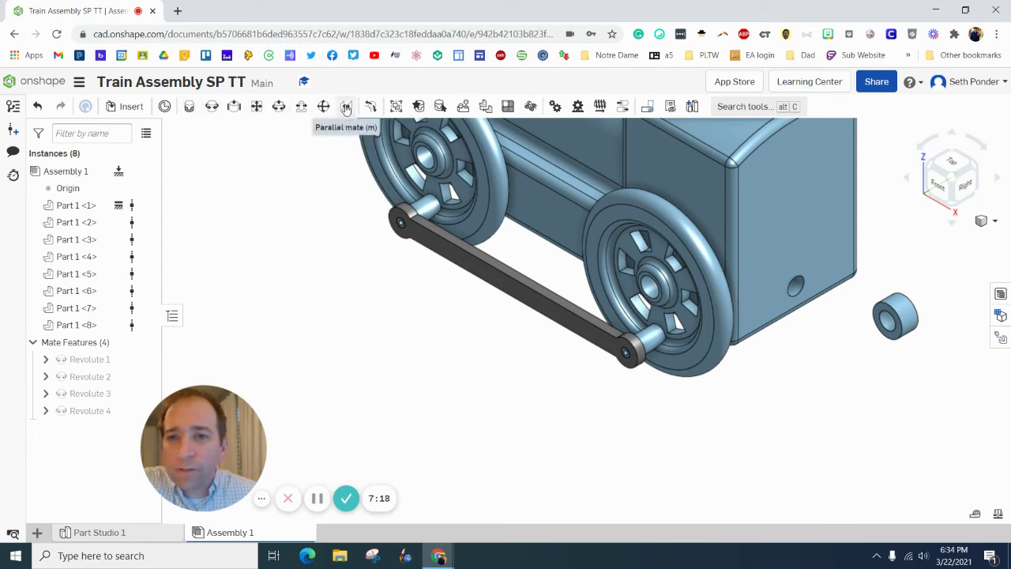
pyautogui.click(345, 108)
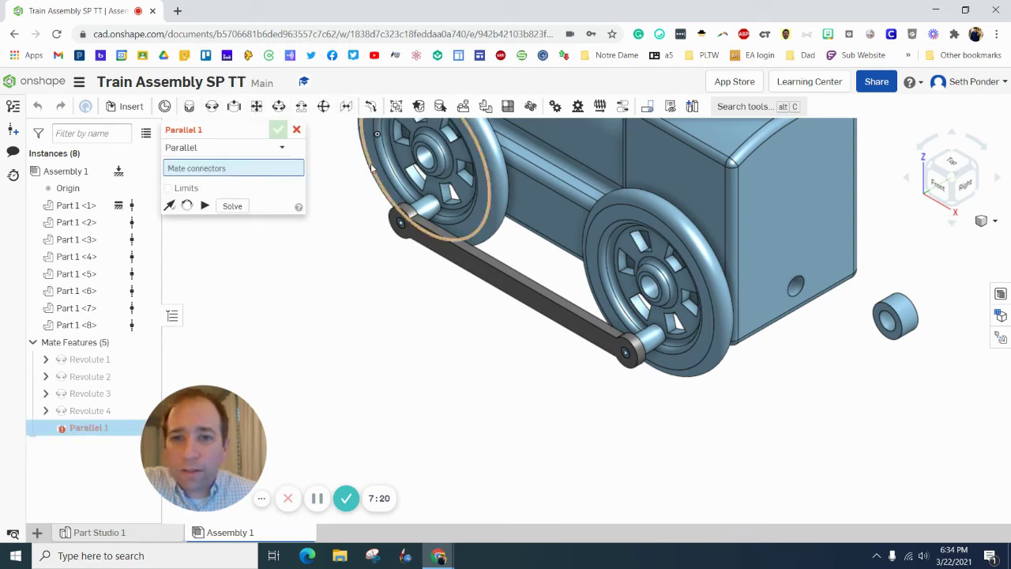
pyautogui.scroll(3, 447, 203)
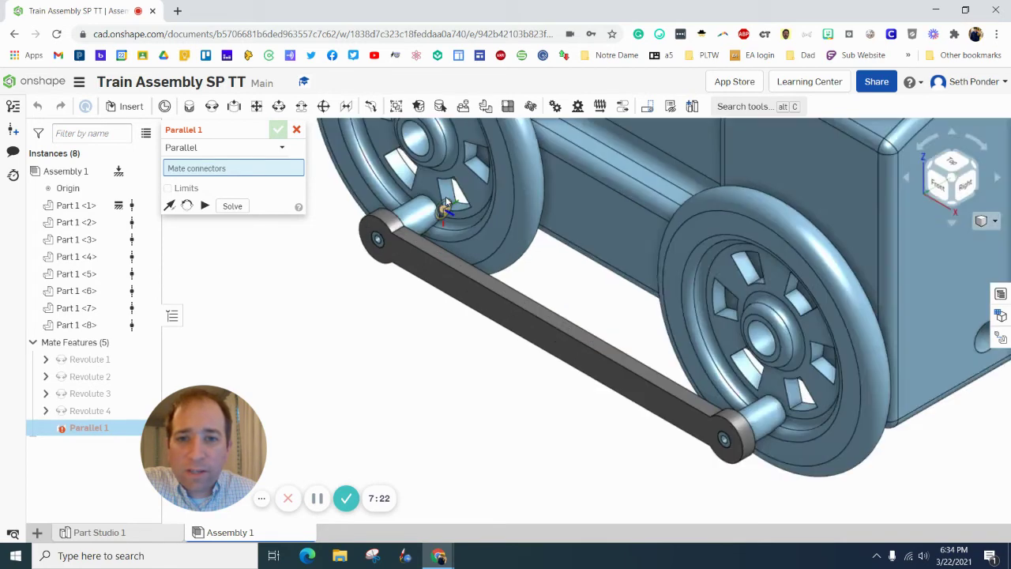
pyautogui.scroll(3, 446, 189)
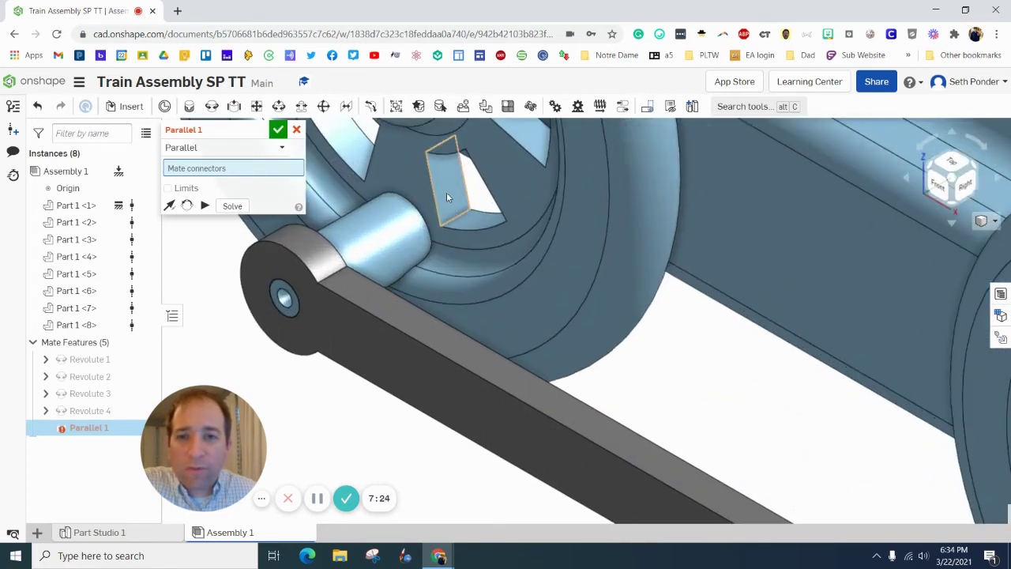
pyautogui.click(446, 198)
# Pick a right-wheel spoke face to create Parallel 1, then drag the arm upward.
pyautogui.scroll(-5, 446, 198)
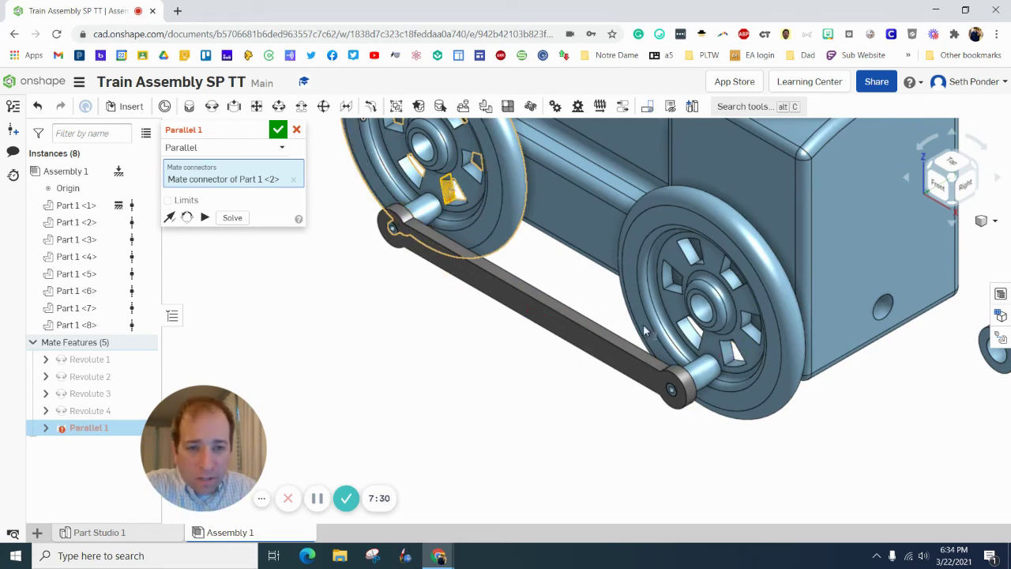
pyautogui.scroll(3, 726, 357)
pyautogui.scroll(4, 726, 357)
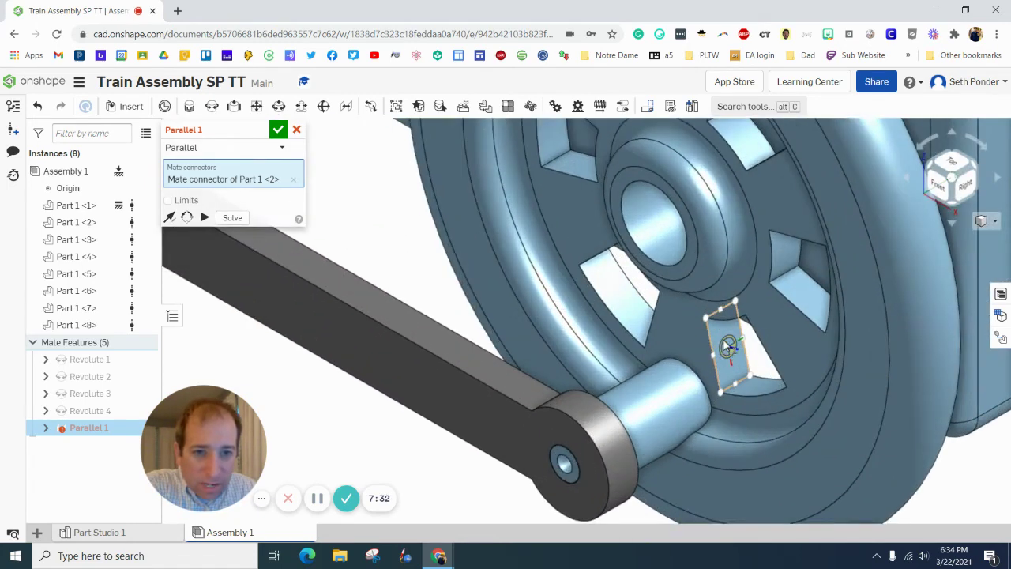
pyautogui.click(727, 343)
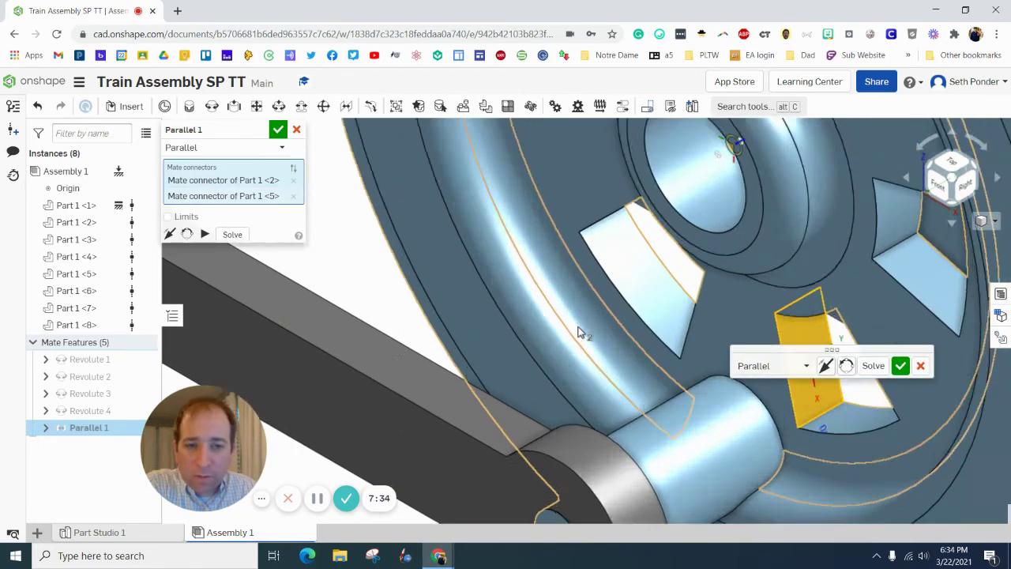
pyautogui.scroll(-3, 535, 310)
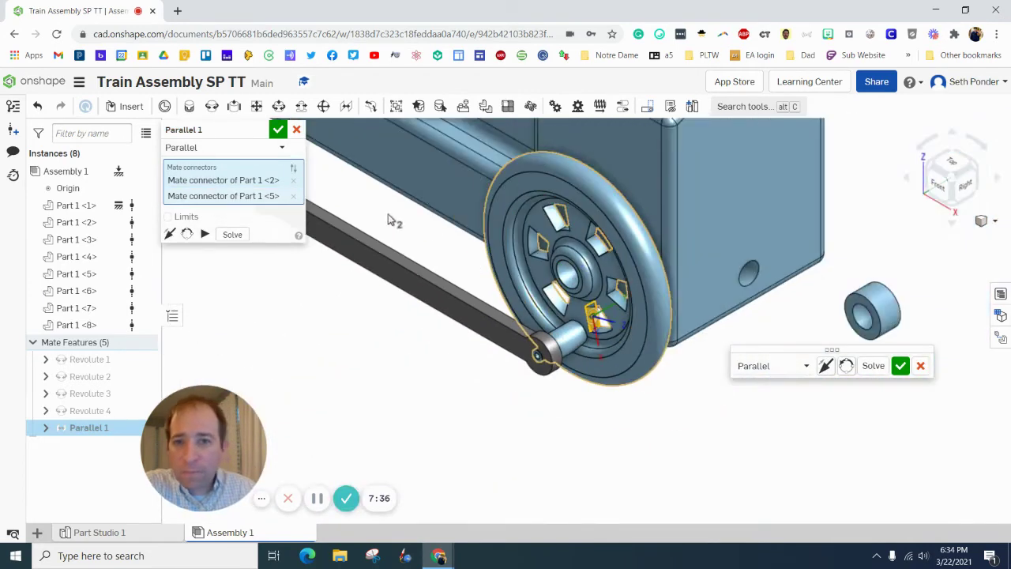
pyautogui.click(279, 130)
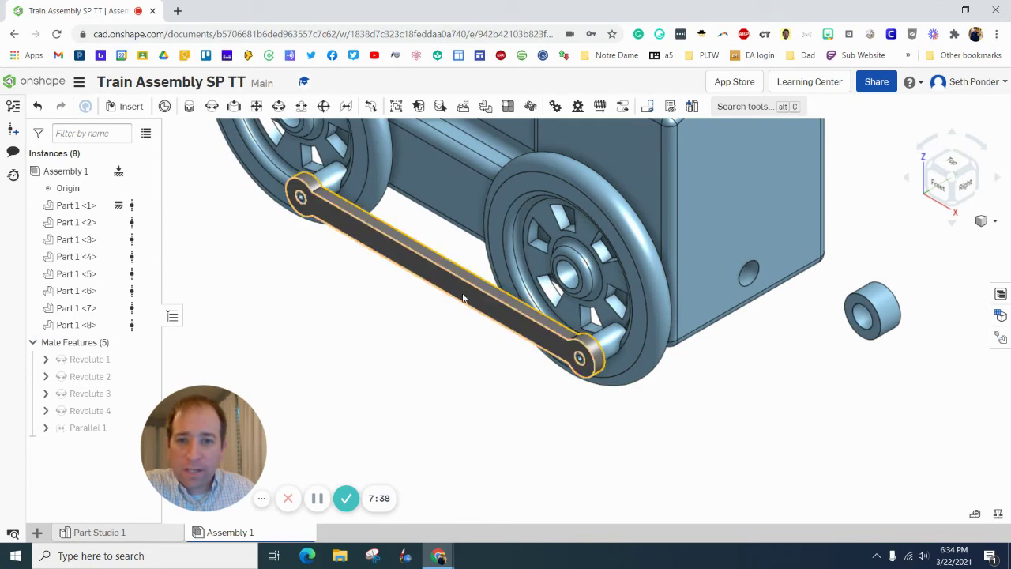
pyautogui.moveTo(463, 292)
pyautogui.mouseDown()
pyautogui.moveTo(421, 194)
pyautogui.moveTo(393, 269)
pyautogui.moveTo(442, 312)
pyautogui.mouseUp()
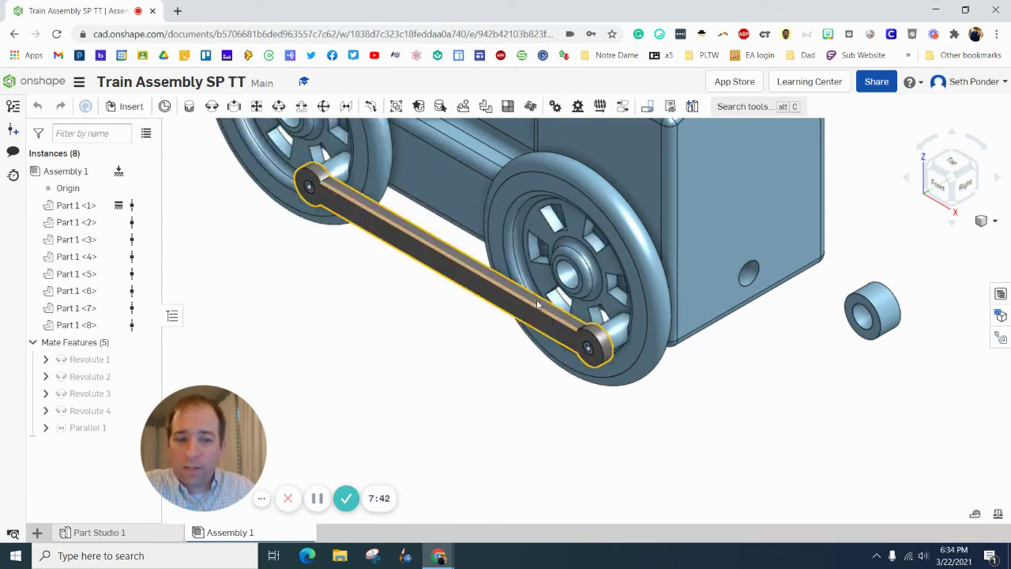
# Open Linkage Peg SP from the Train Project folder and create its version V1.
pyautogui.click(987, 223)
pyautogui.click(936, 235)
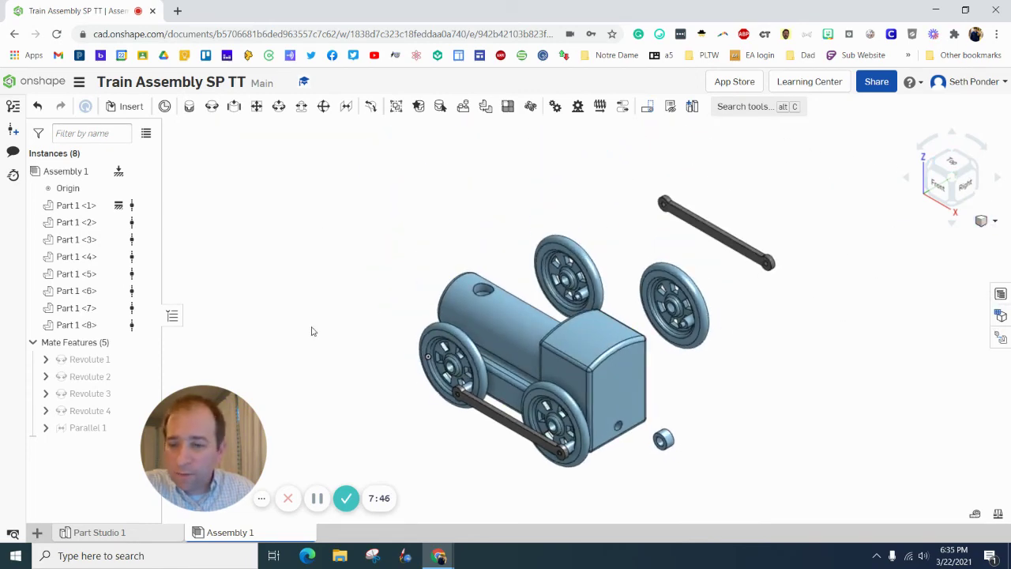
pyautogui.click(125, 105)
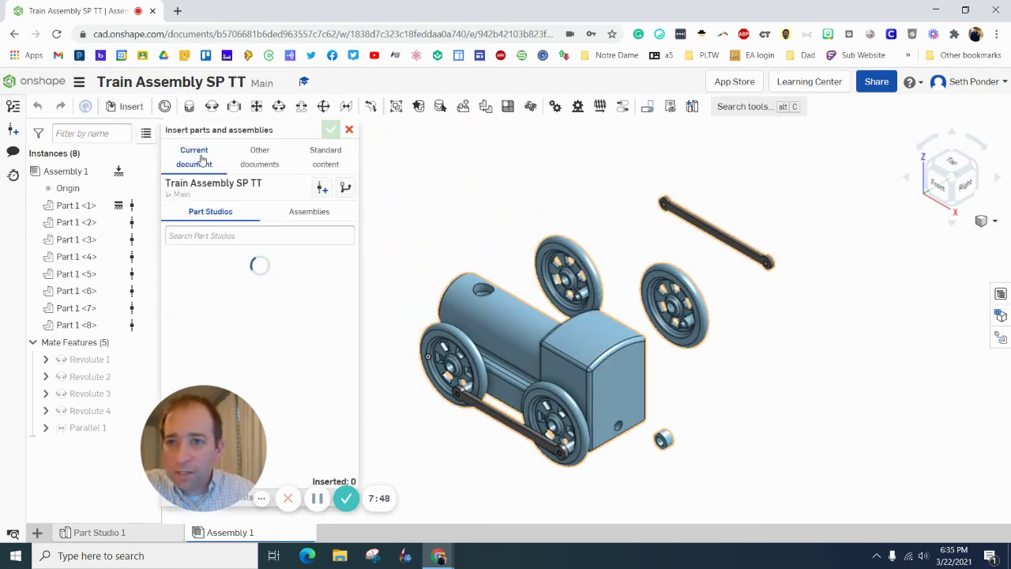
pyautogui.click(259, 154)
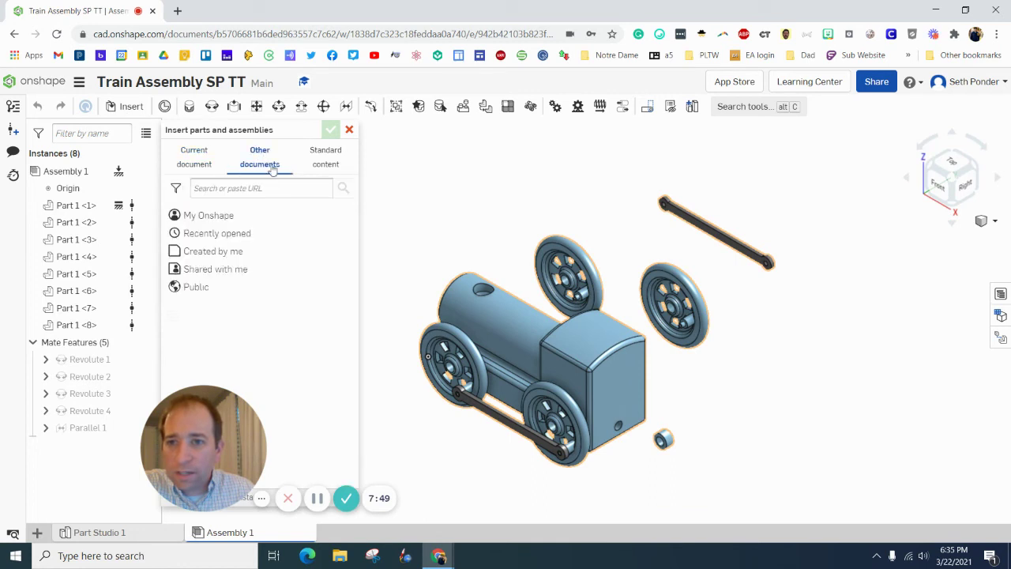
pyautogui.click(231, 215)
pyautogui.click(229, 253)
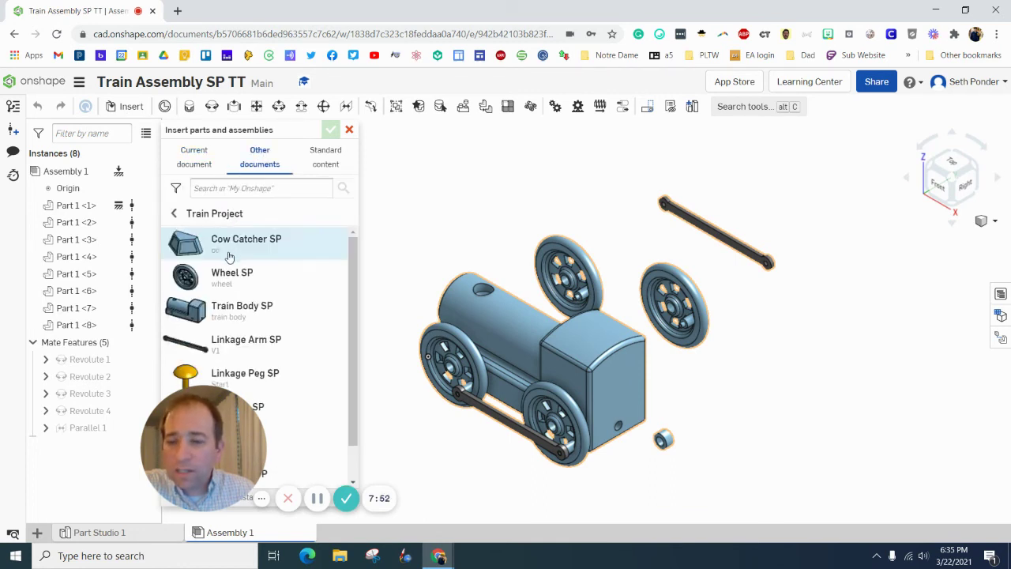
pyautogui.scroll(-1, 260, 336)
pyautogui.click(246, 337)
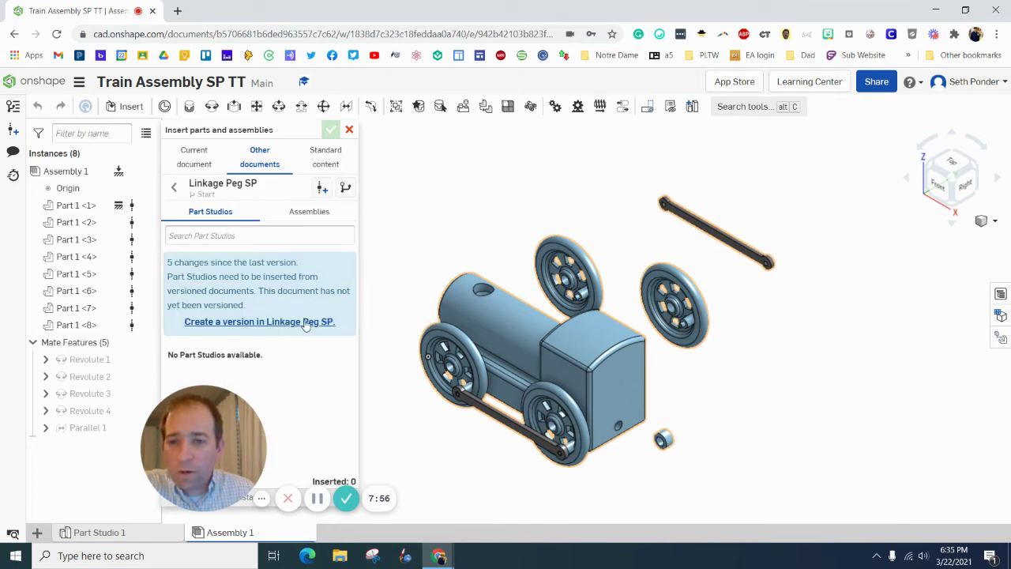
pyautogui.click(306, 324)
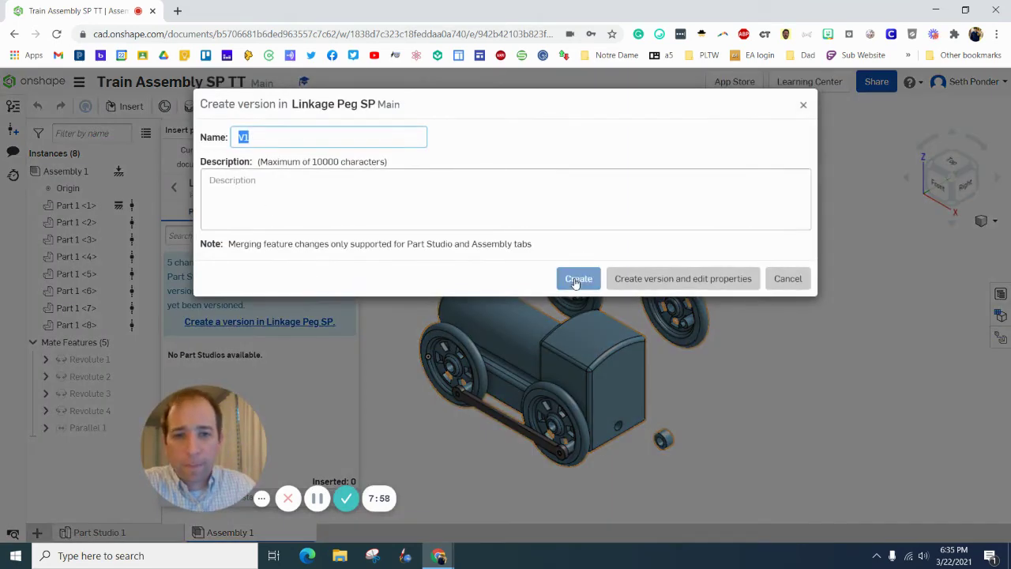
pyautogui.click(576, 279)
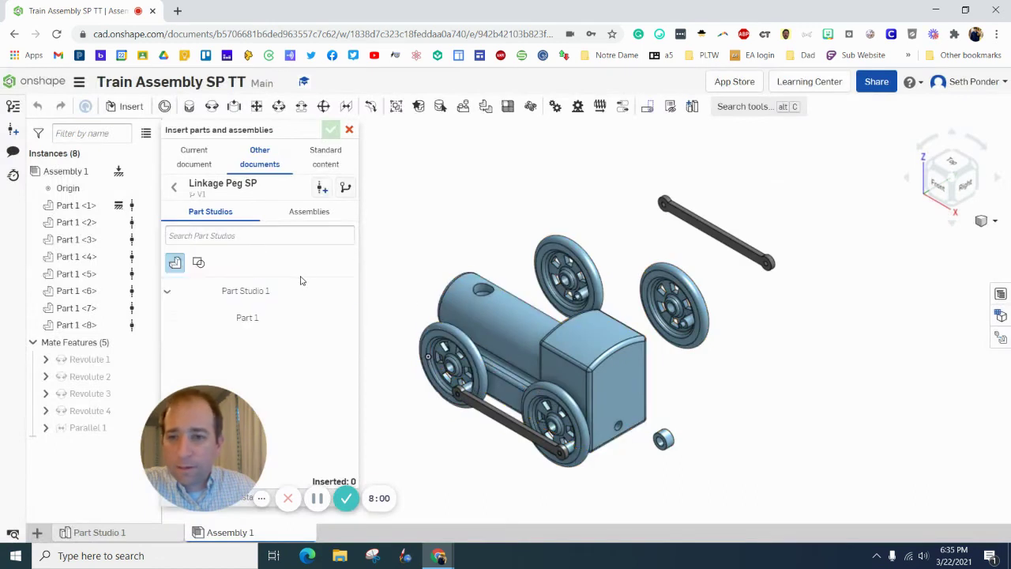
# Place four linkage pegs around the train and close the insert panel.
pyautogui.click(247, 319)
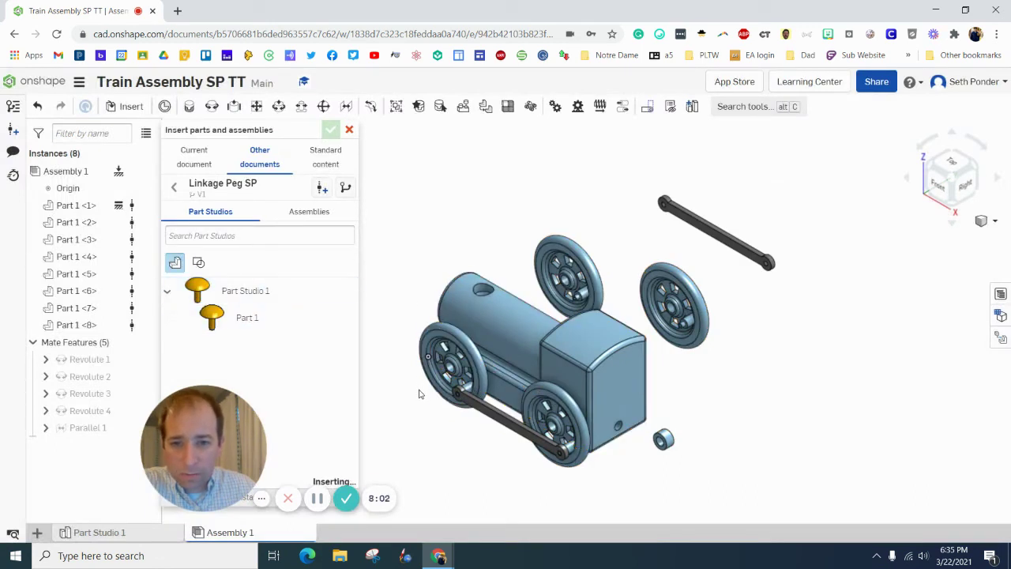
pyautogui.click(417, 416)
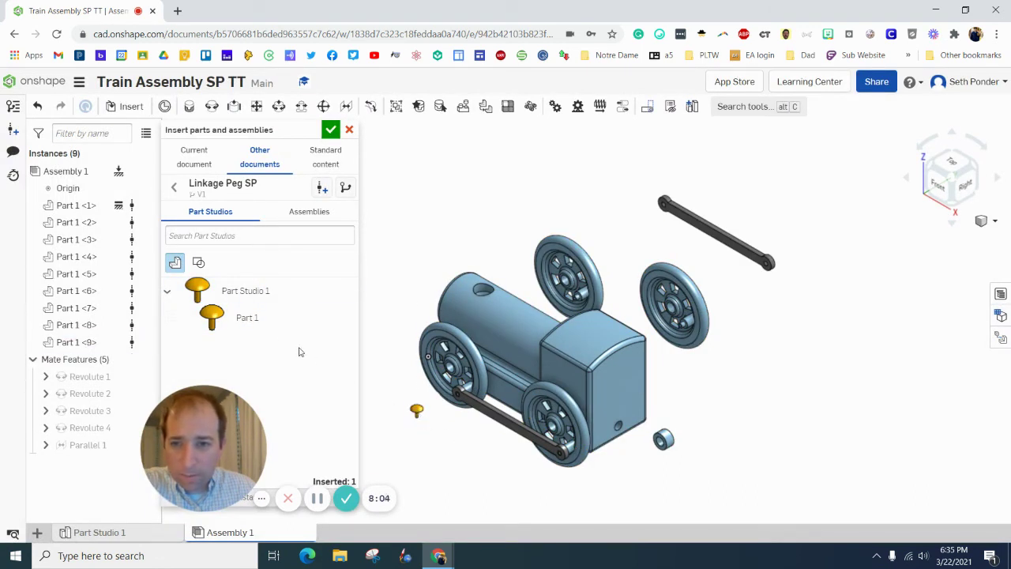
pyautogui.click(237, 317)
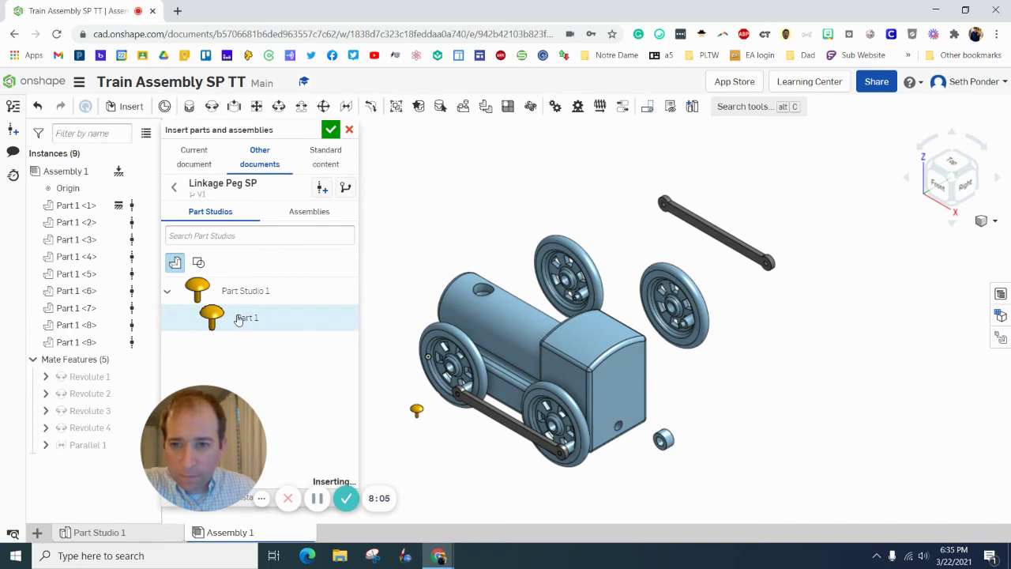
pyautogui.click(541, 474)
pyautogui.click(279, 319)
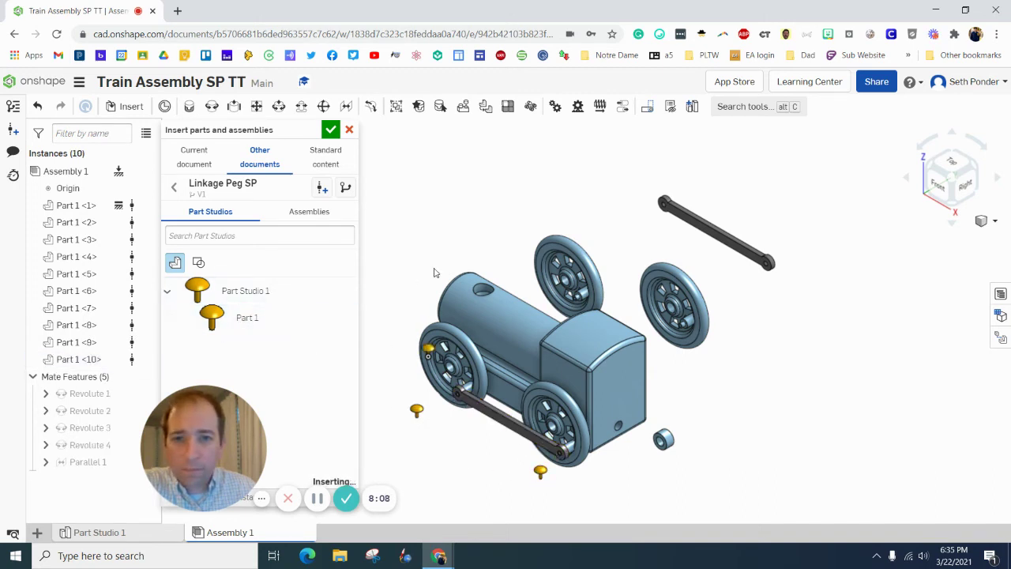
pyautogui.click(529, 203)
pyautogui.click(277, 319)
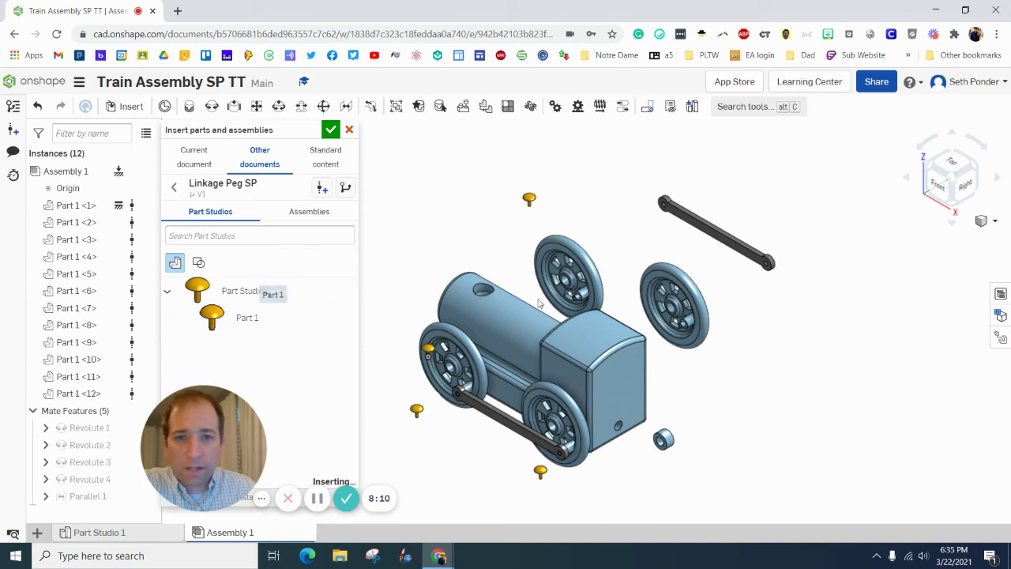
pyautogui.click(732, 313)
pyautogui.click(330, 129)
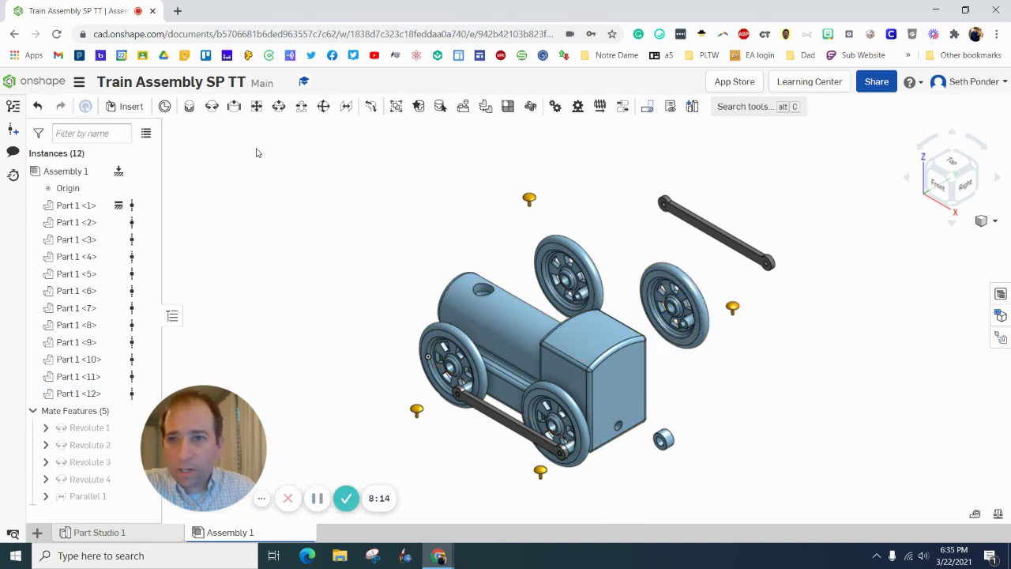
# Start a revolute mate on the linkage arm's rear-end connector.
pyautogui.click(211, 108)
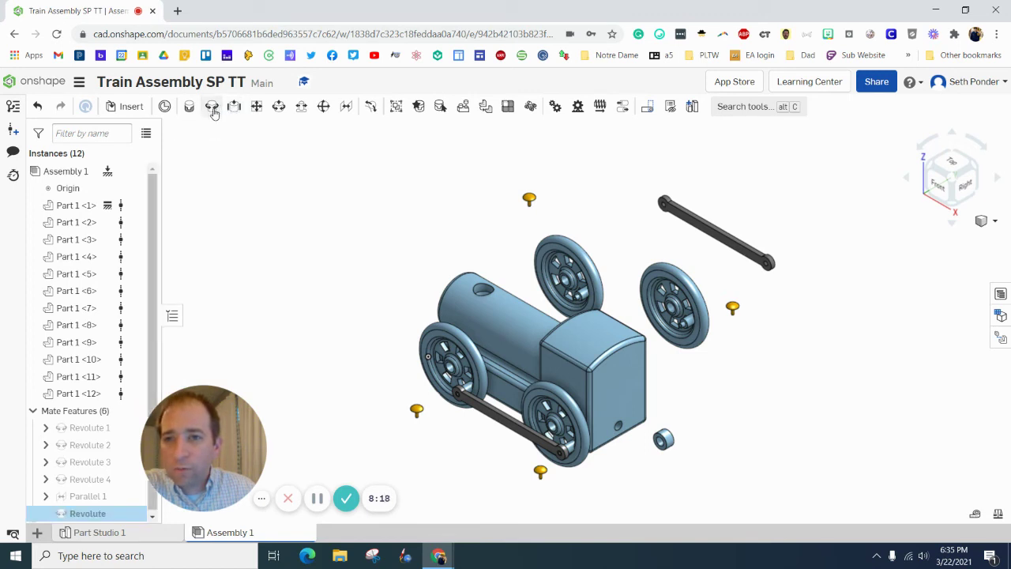
pyautogui.scroll(1, 478, 434)
pyautogui.scroll(2, 454, 411)
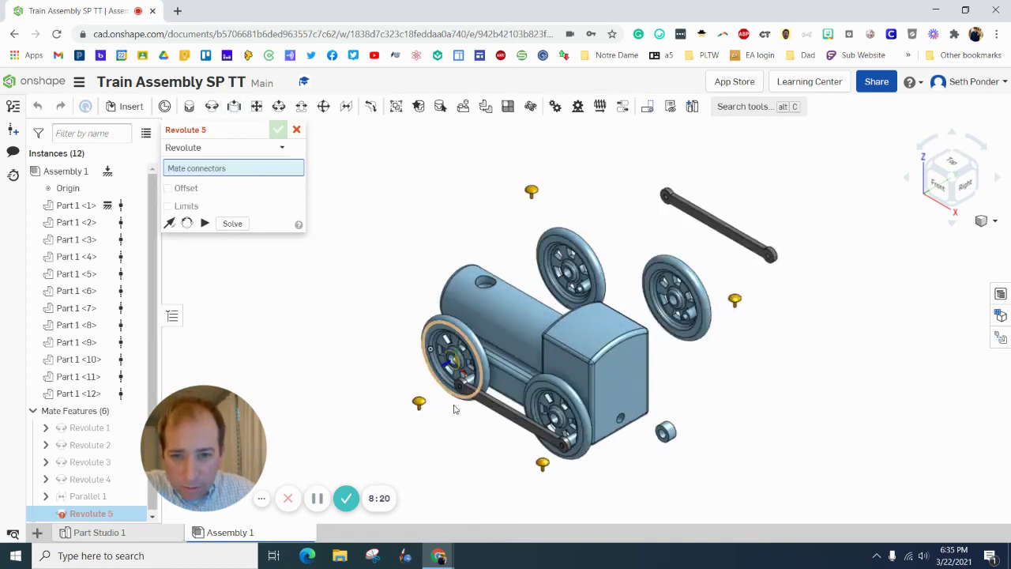
pyautogui.scroll(5, 460, 386)
pyautogui.scroll(3, 466, 363)
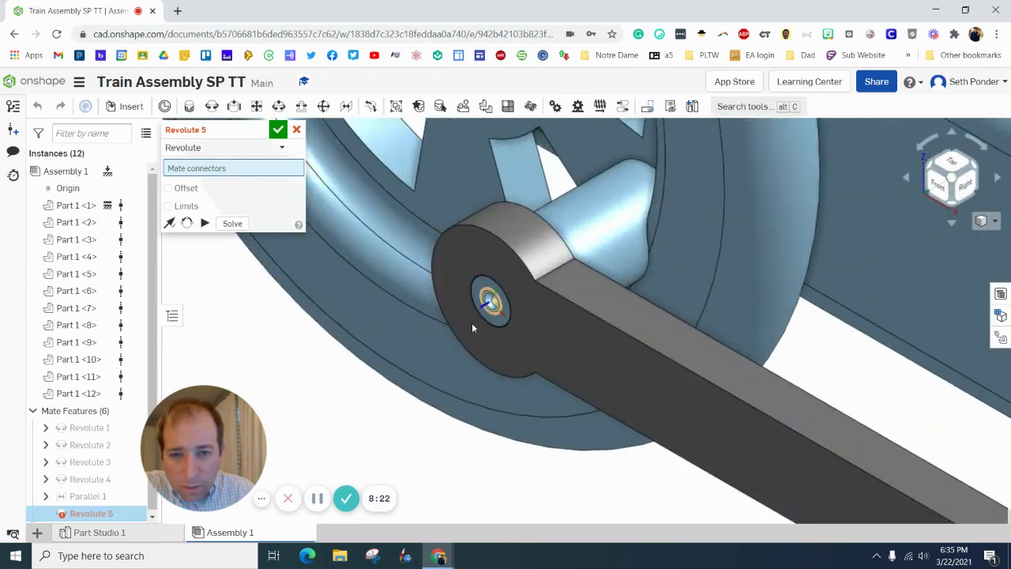
pyautogui.click(472, 324)
pyautogui.scroll(-5, 342, 410)
pyautogui.scroll(-4, 322, 429)
pyautogui.scroll(-3, 308, 437)
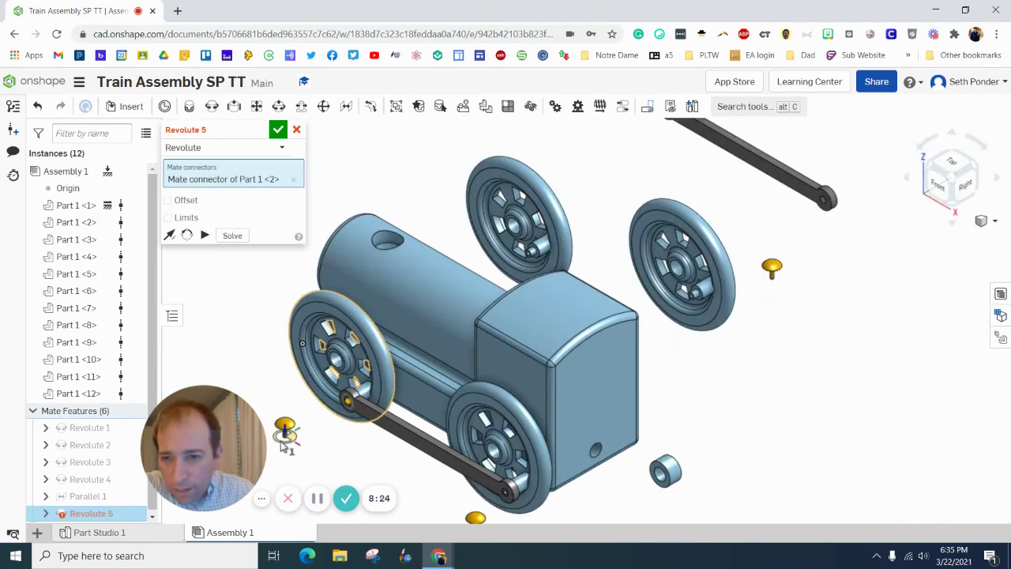
pyautogui.scroll(8, 285, 442)
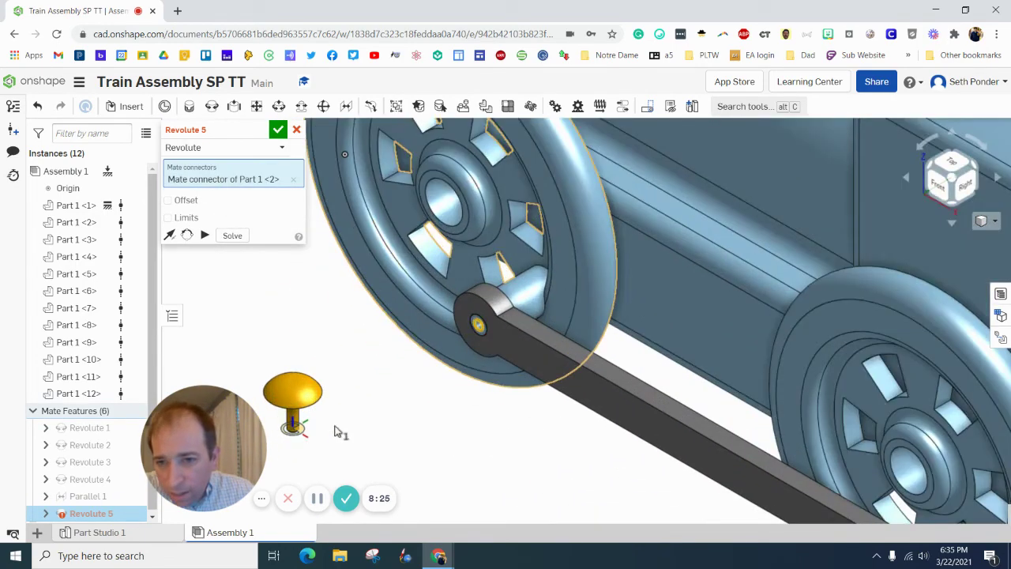
# Seat the peg's connector there as Revolute 5 and return to isometric view.
pyautogui.click(953, 207)
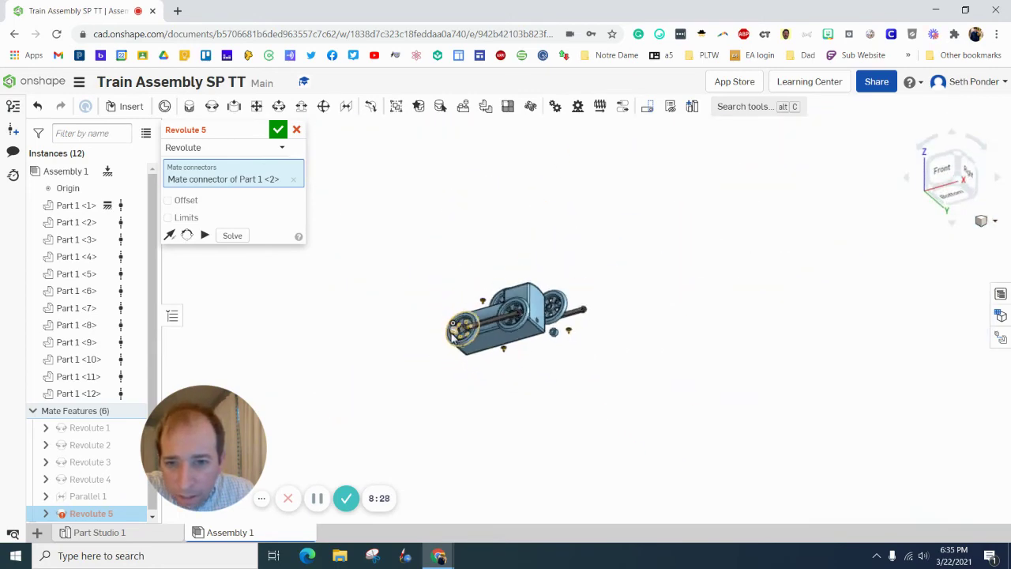
pyautogui.scroll(4, 454, 332)
pyautogui.scroll(4, 452, 347)
pyautogui.scroll(3, 452, 361)
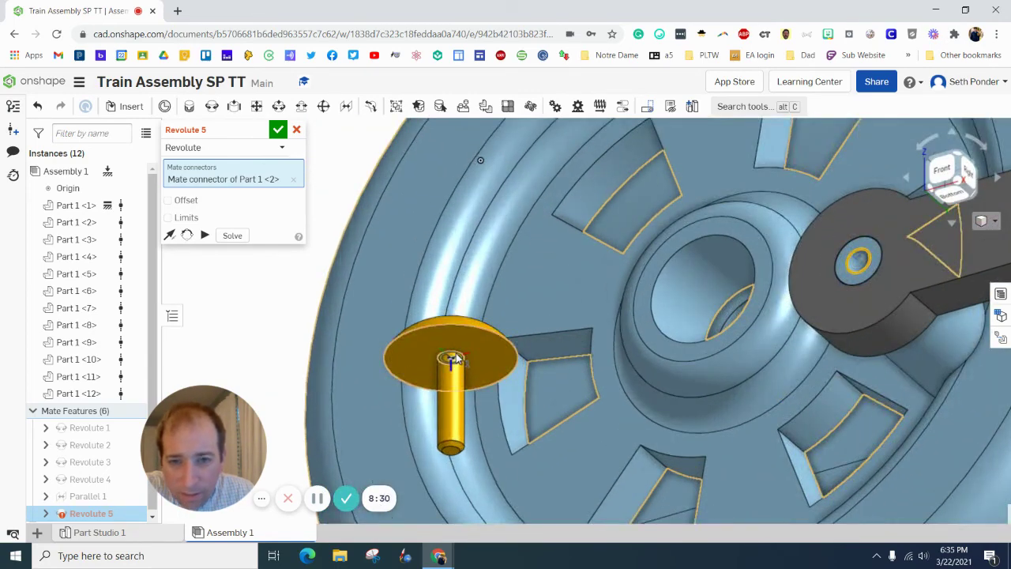
pyautogui.click(455, 359)
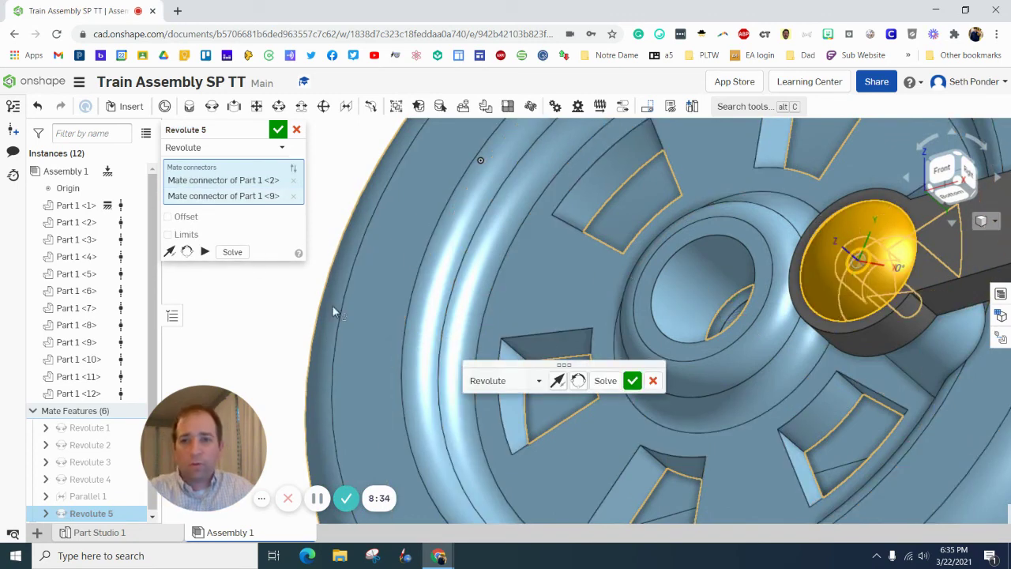
pyautogui.click(279, 130)
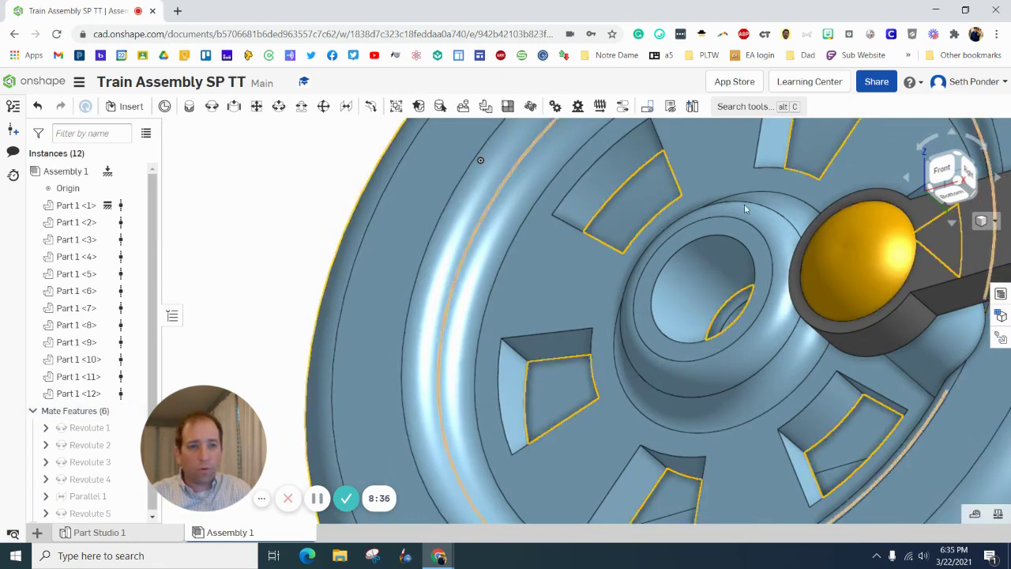
pyautogui.click(990, 227)
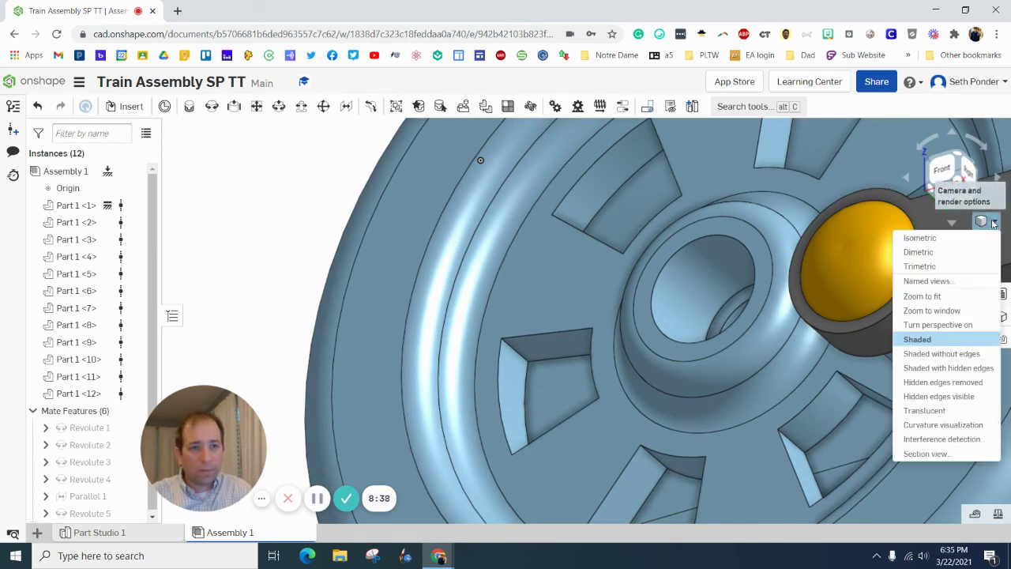
pyautogui.click(953, 236)
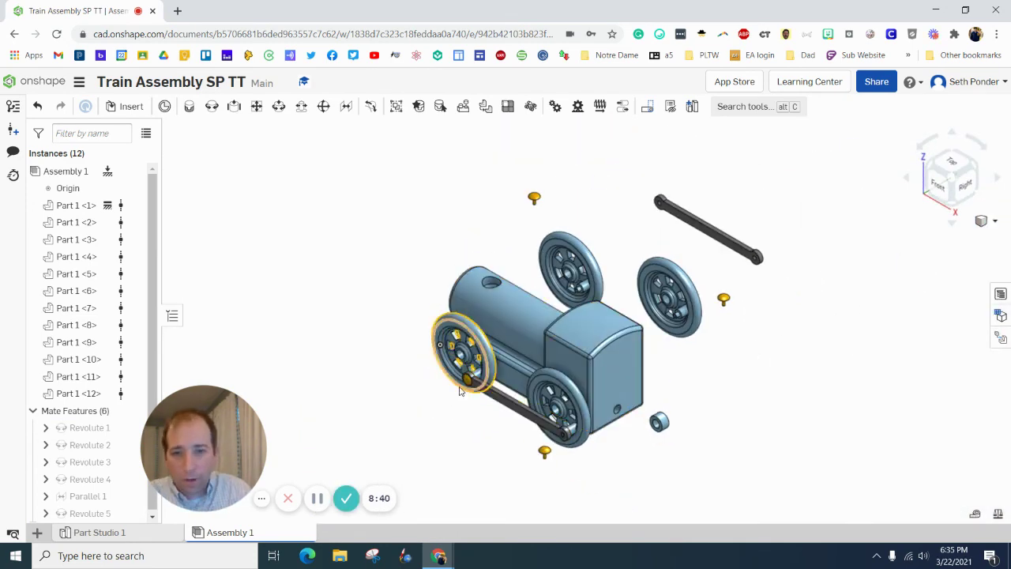
# Start a revolute mate on the arm's front-end connector, viewing the pegs from below.
pyautogui.click(211, 105)
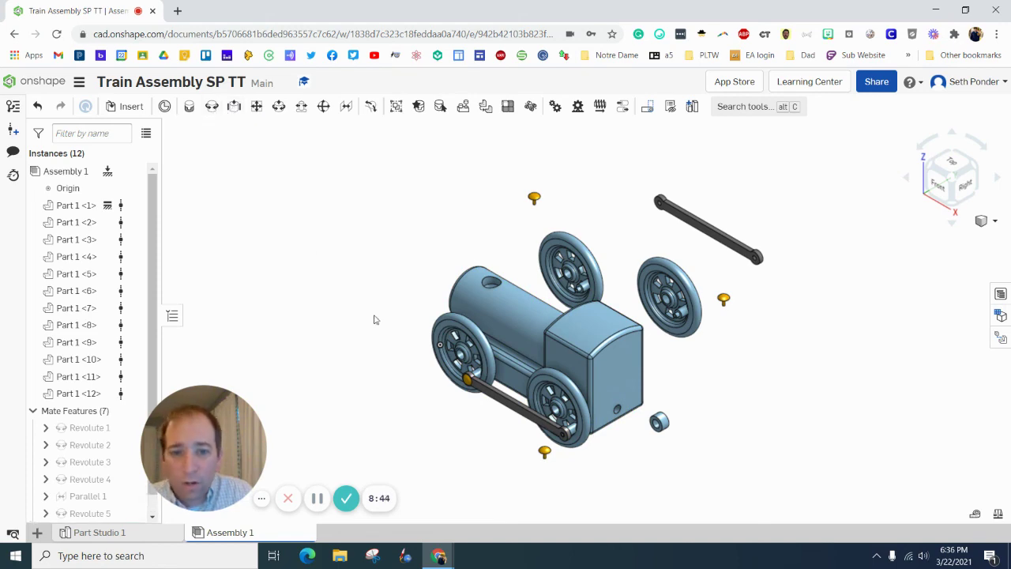
pyautogui.scroll(6, 553, 457)
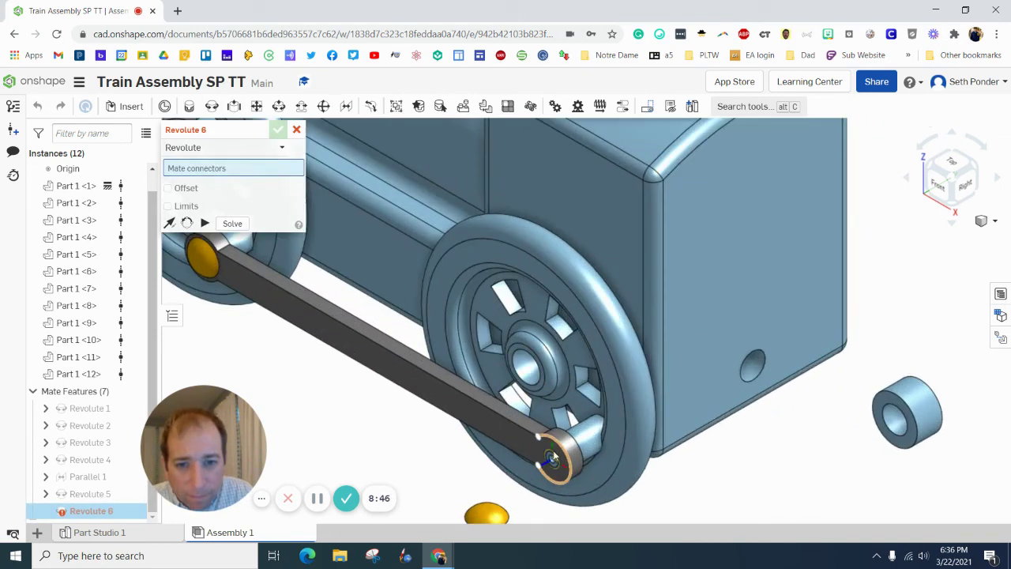
pyautogui.click(553, 460)
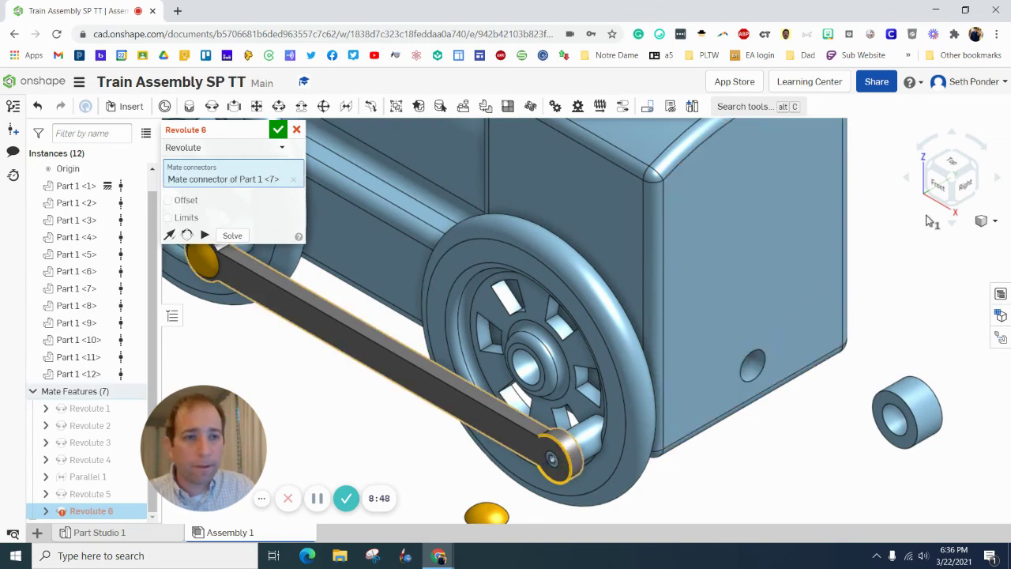
pyautogui.click(951, 210)
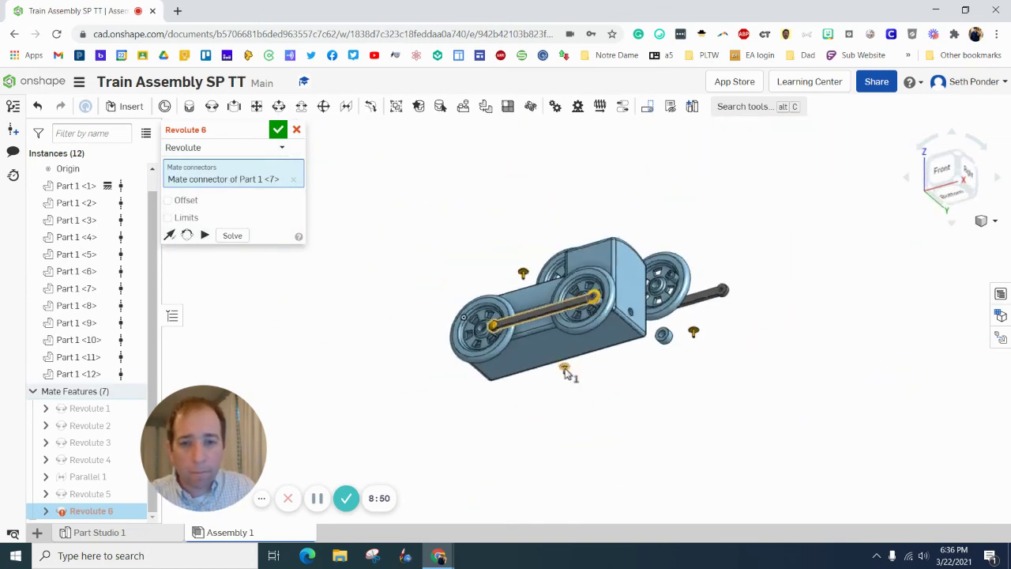
pyautogui.scroll(2, 563, 375)
pyautogui.scroll(5, 563, 375)
pyautogui.scroll(2, 537, 389)
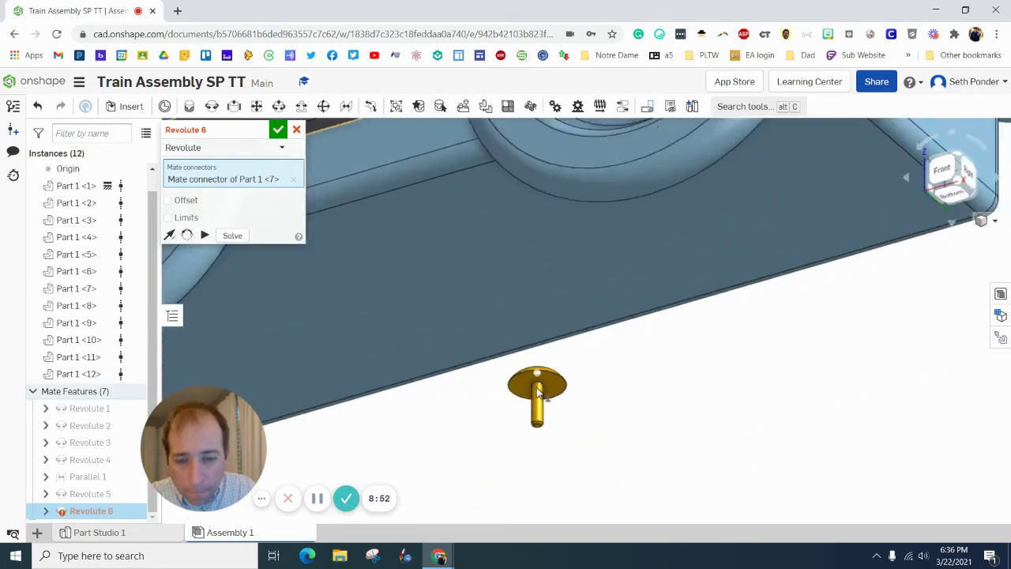
pyautogui.scroll(2, 544, 389)
# Seat the second peg there as Revolute 6 and cancel the extra mate.
pyautogui.click(543, 383)
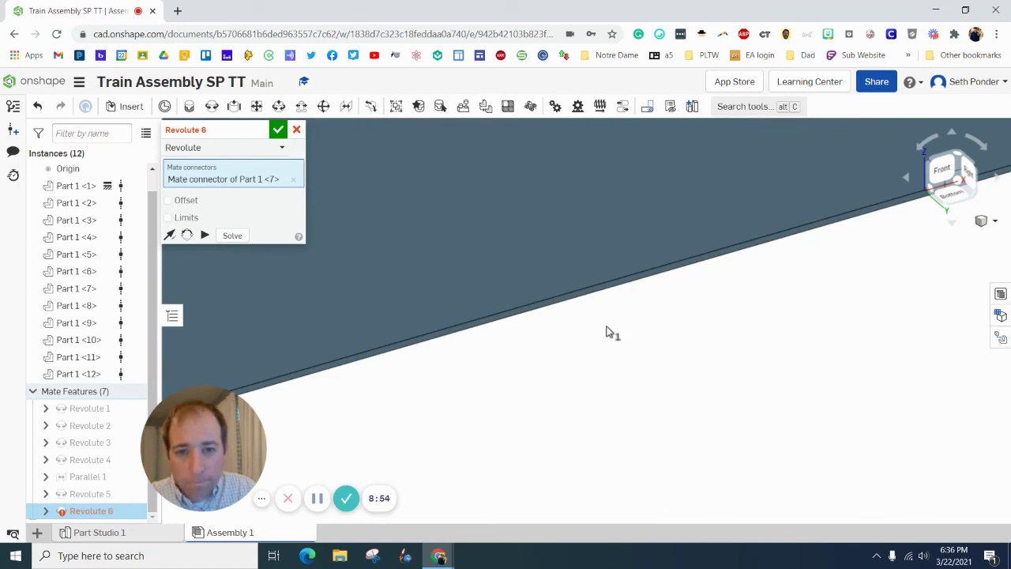
pyautogui.click(987, 223)
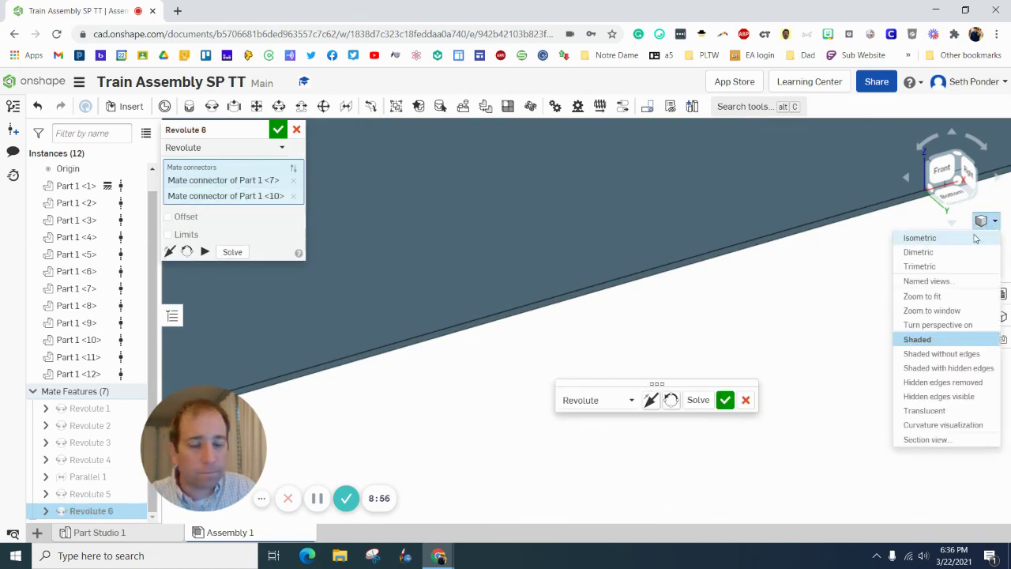
pyautogui.click(971, 237)
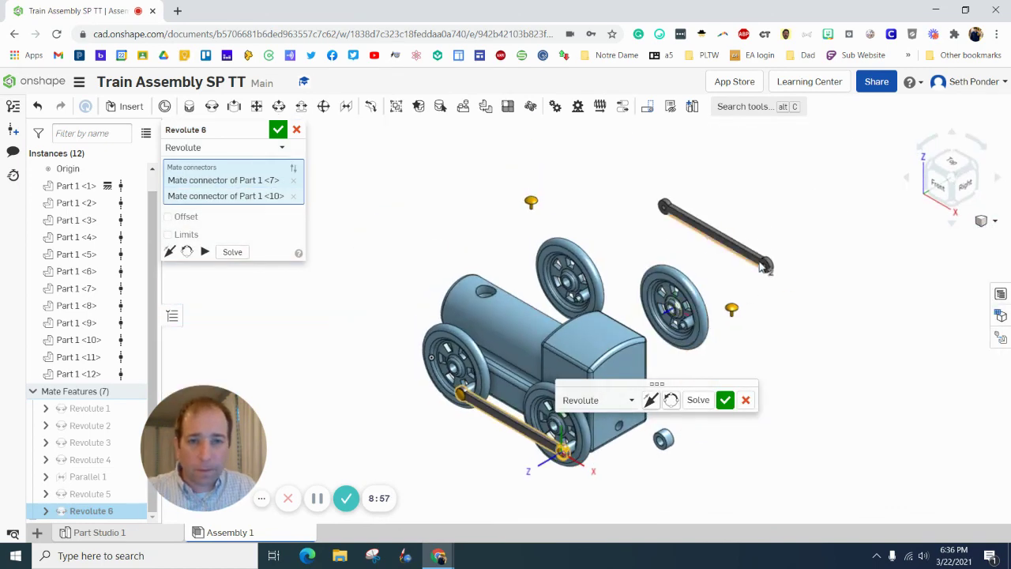
pyautogui.click(725, 401)
pyautogui.press('r')
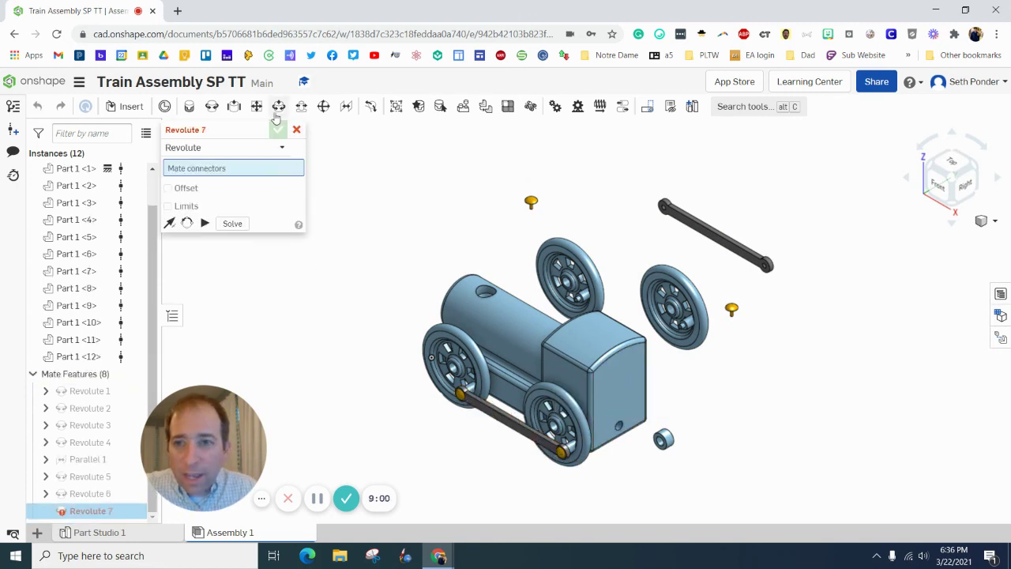
pyautogui.click(297, 130)
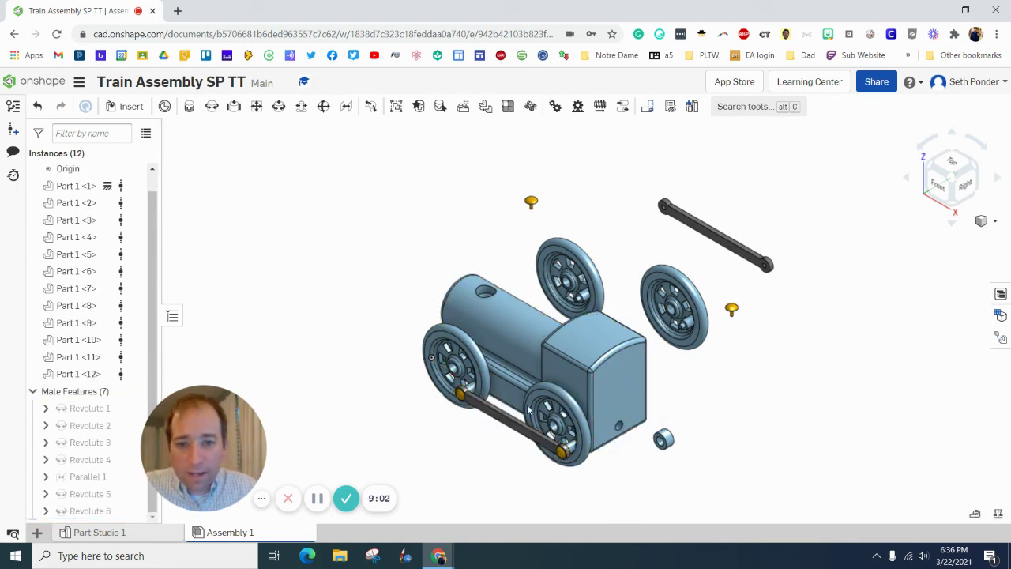
# Drag the pegged linkage arm to turn the left wheels so the arm rises.
pyautogui.moveTo(528, 408)
pyautogui.mouseDown()
pyautogui.moveTo(395, 325)
pyautogui.moveTo(484, 492)
pyautogui.moveTo(414, 464)
pyautogui.moveTo(429, 472)
pyautogui.mouseUp()
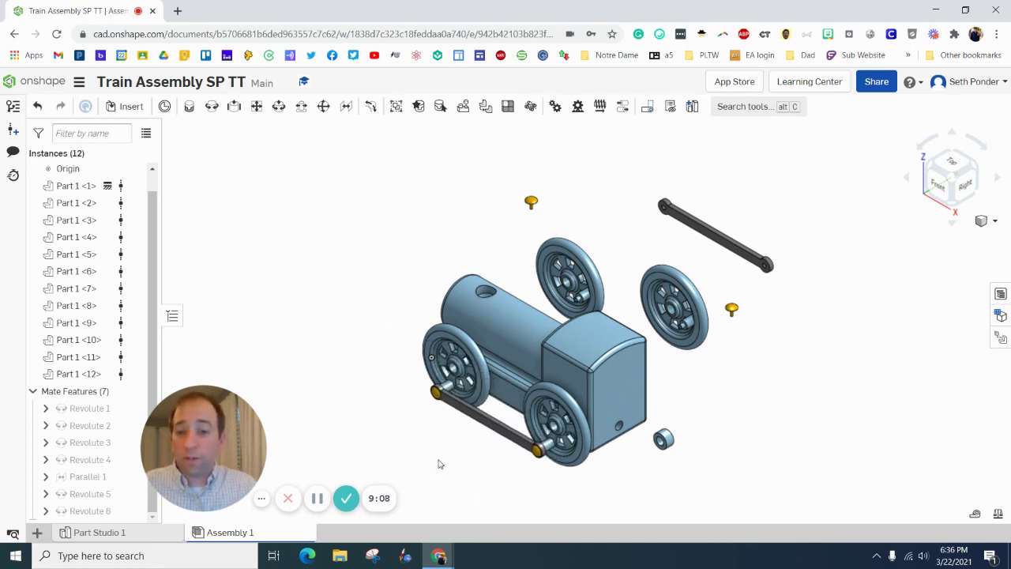